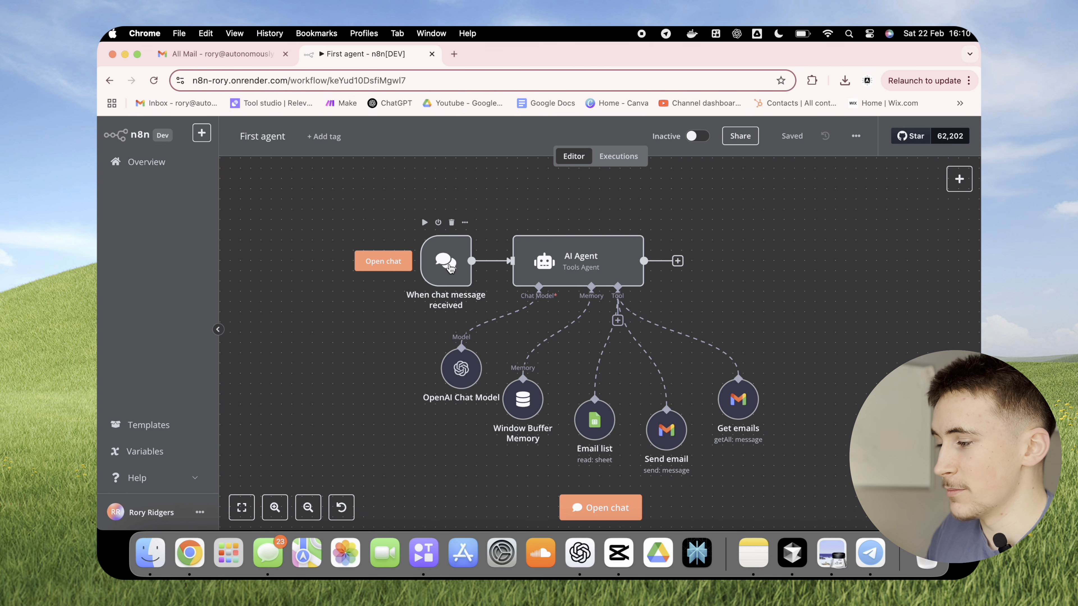
Step: Open the First agent workflow's chat panel to view it, and hide it again
left_click(572, 507)
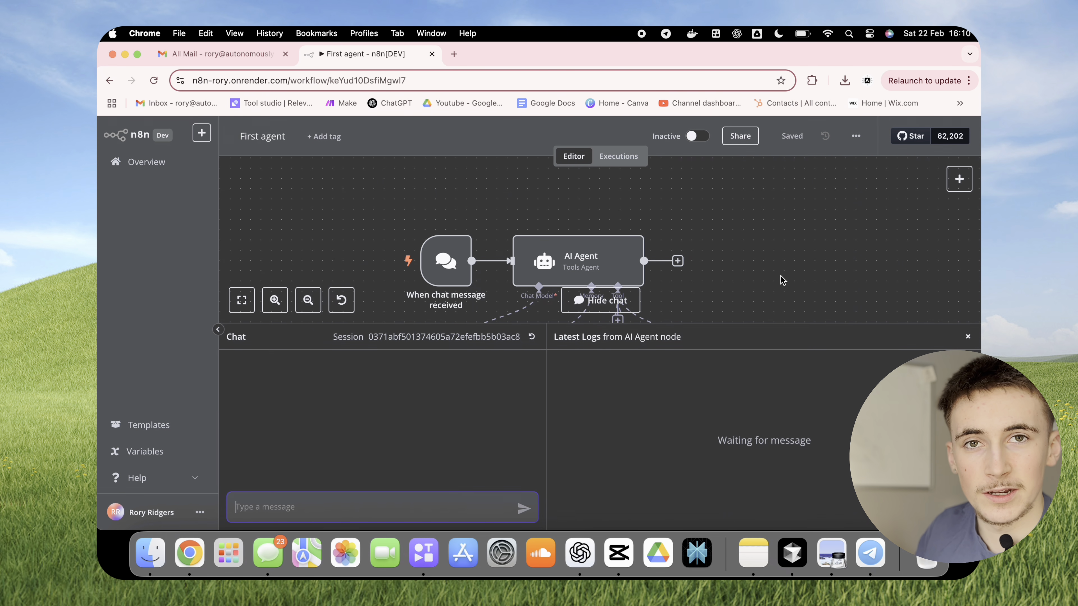
left_click(607, 300)
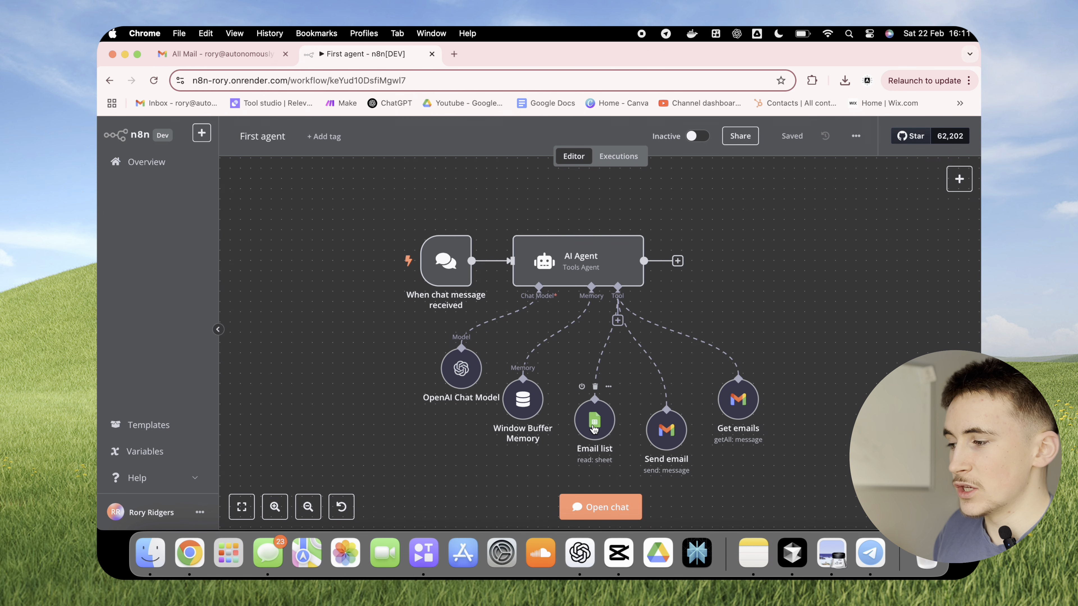
Step: Open the "Name with emails" spreadsheet in Google Sheets and examine its Name and Email columns
left_click(454, 54)
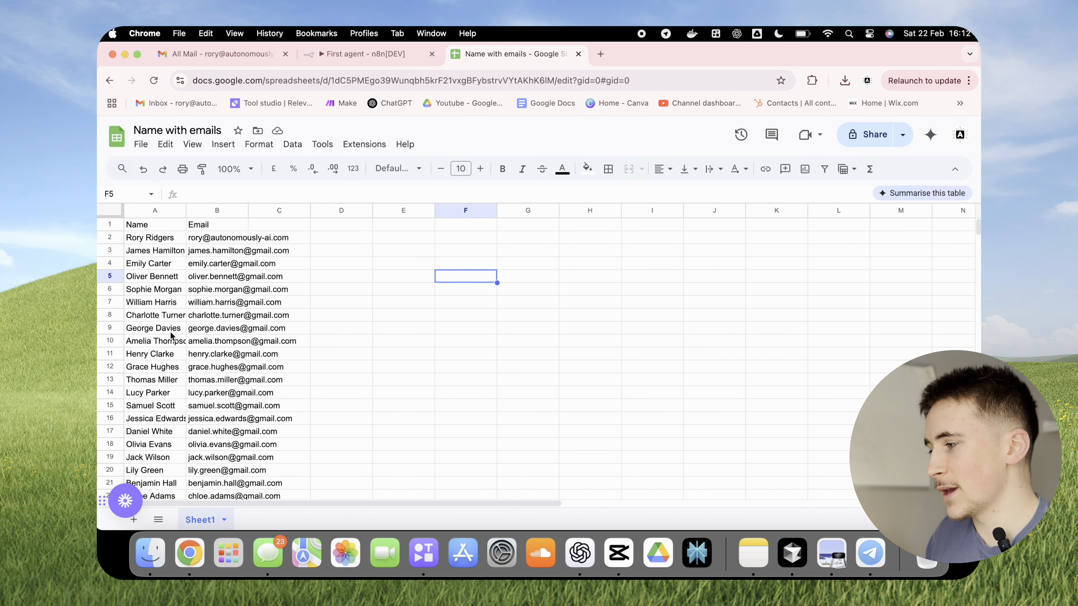
left_click(400, 319)
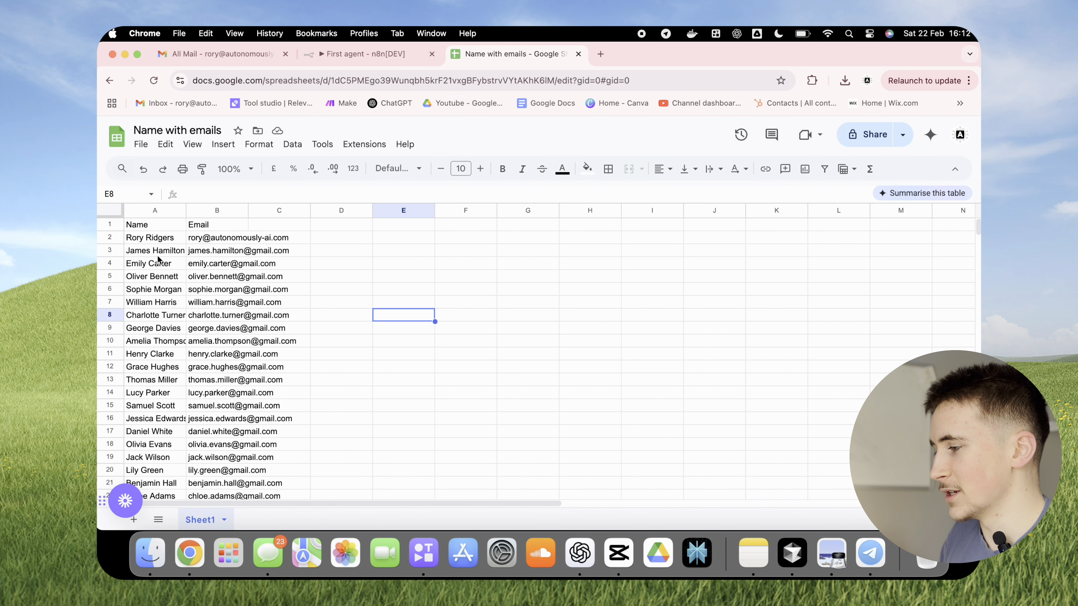
left_click_drag(169, 238, 204, 239)
left_click(421, 264)
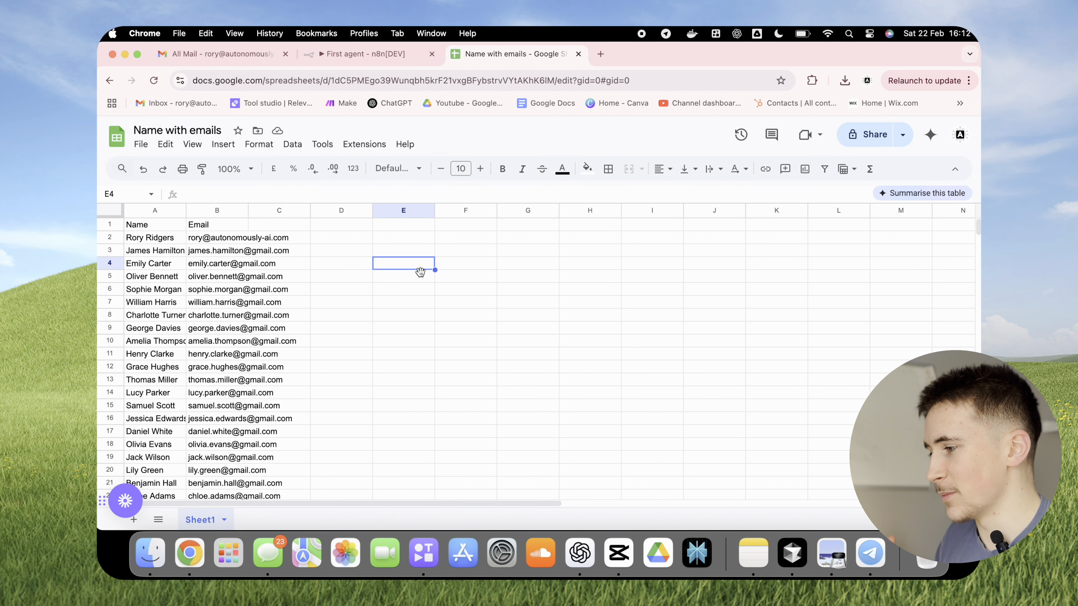
left_click(361, 54)
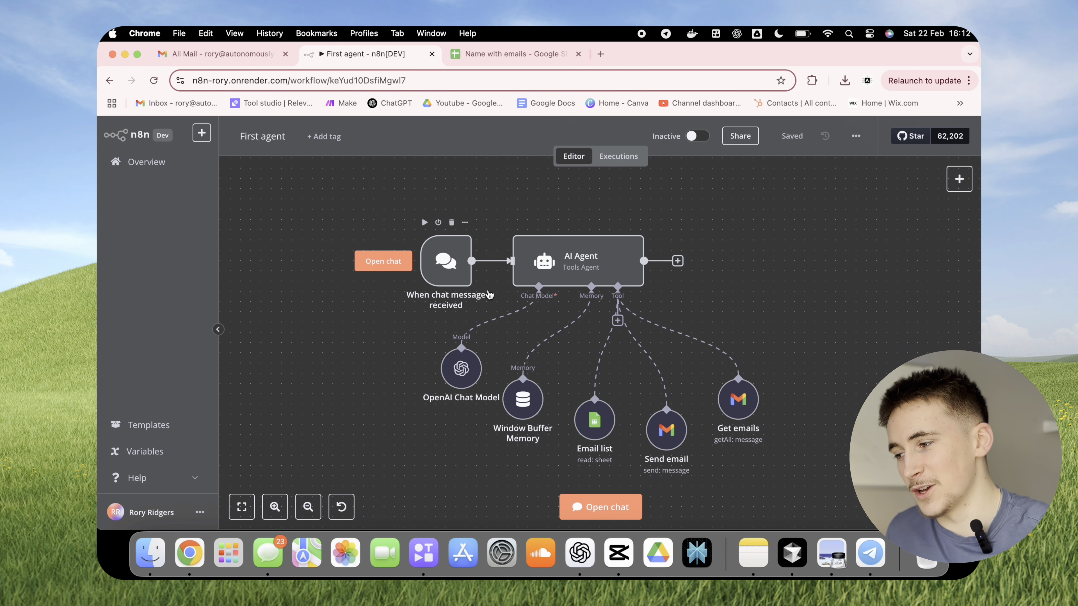
left_click(488, 54)
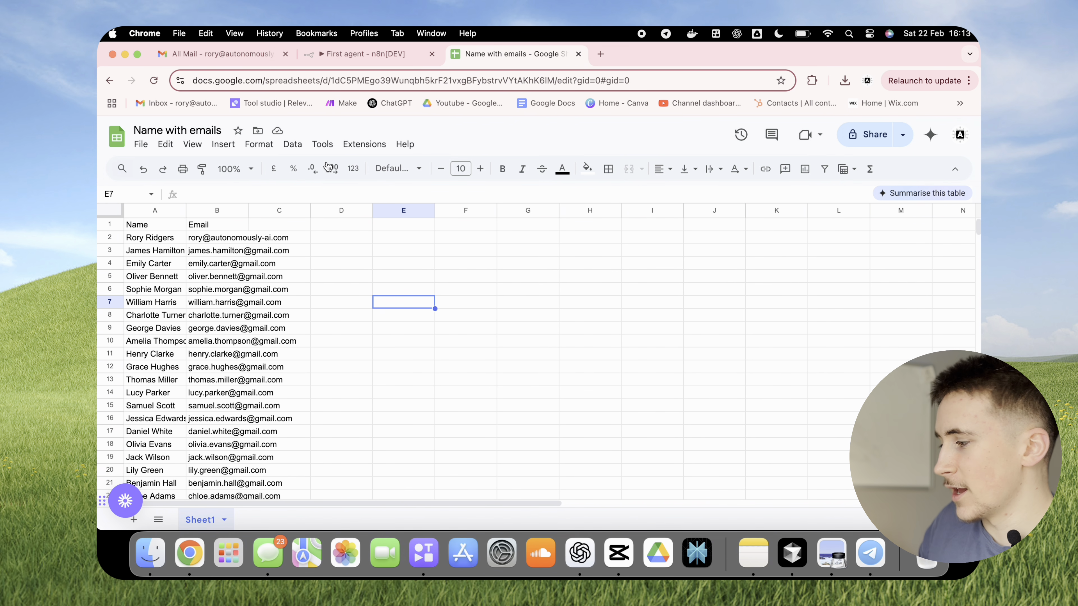
Step: In n8n, add an "On chat message" trigger as the first step of the "First agent demo" workflow
left_click(352, 54)
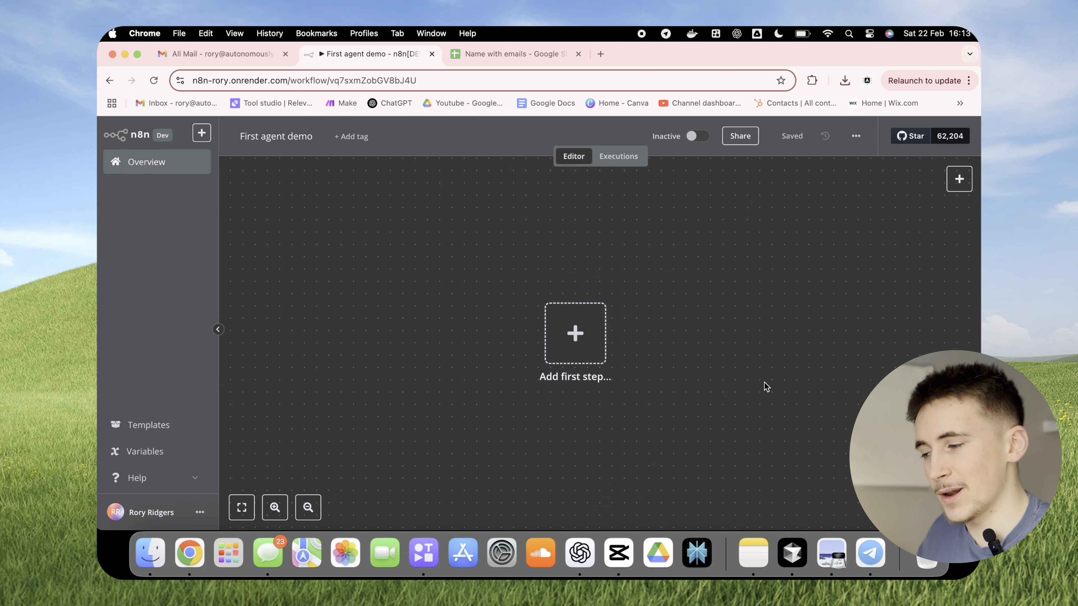
scroll(761, 378, "right", 1)
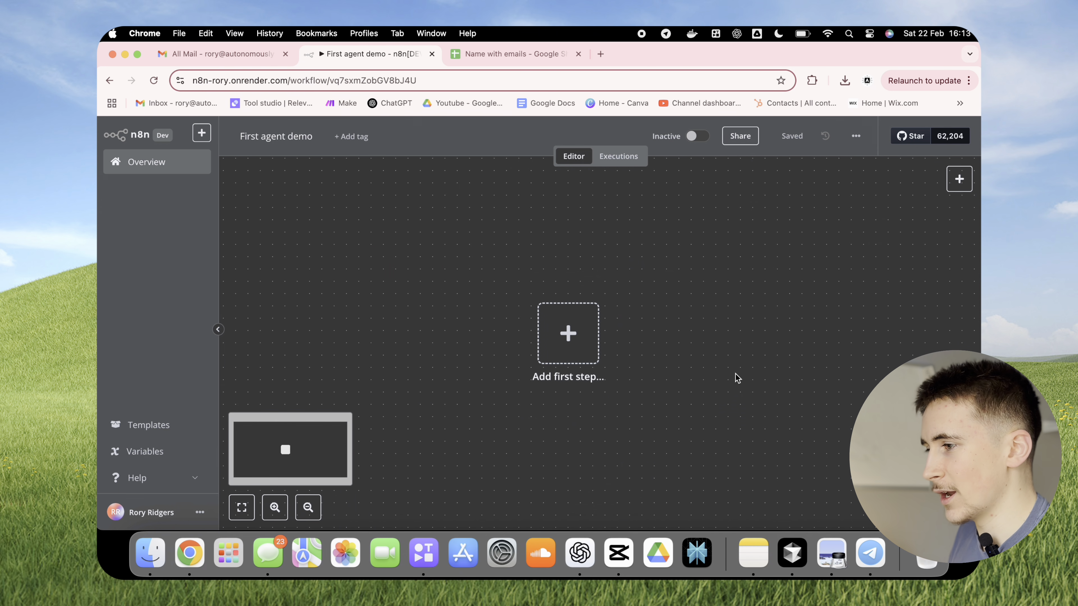
left_click(579, 336)
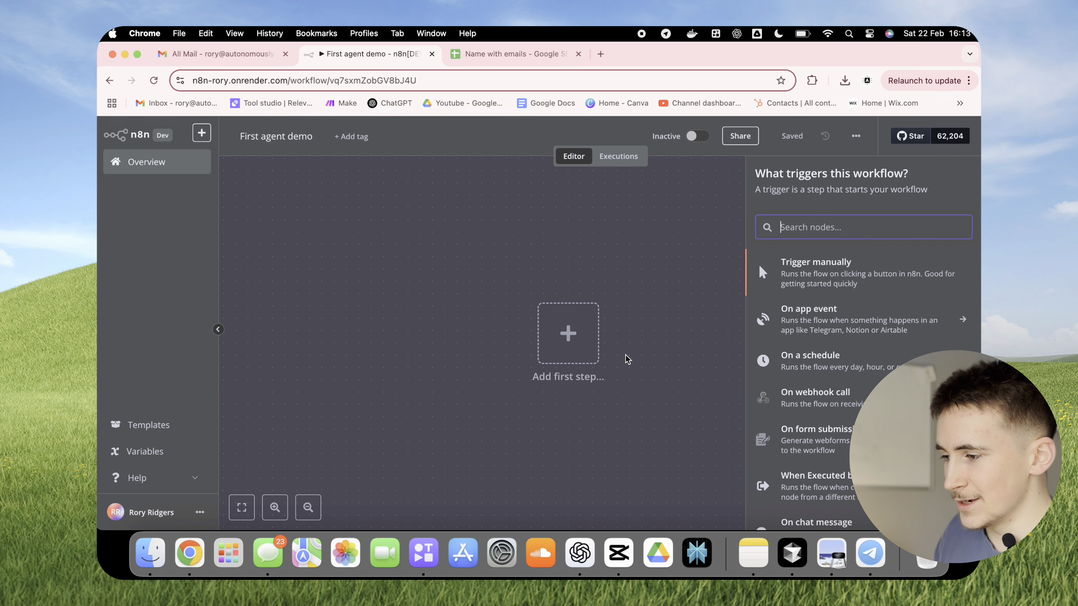
scroll(780, 386, "down", 2)
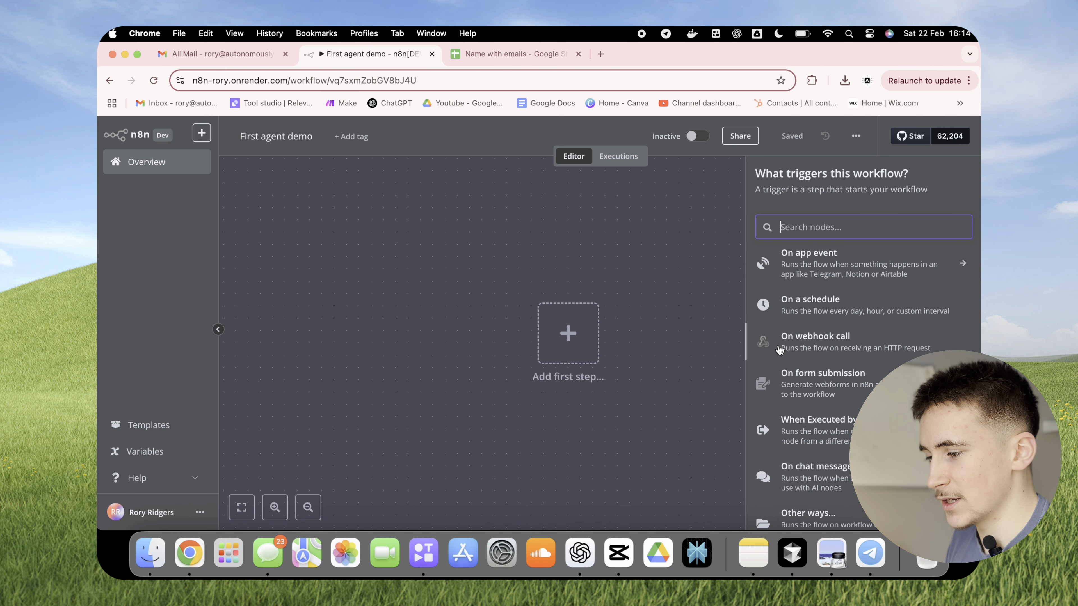
scroll(808, 369, "down", 1)
left_click(806, 420)
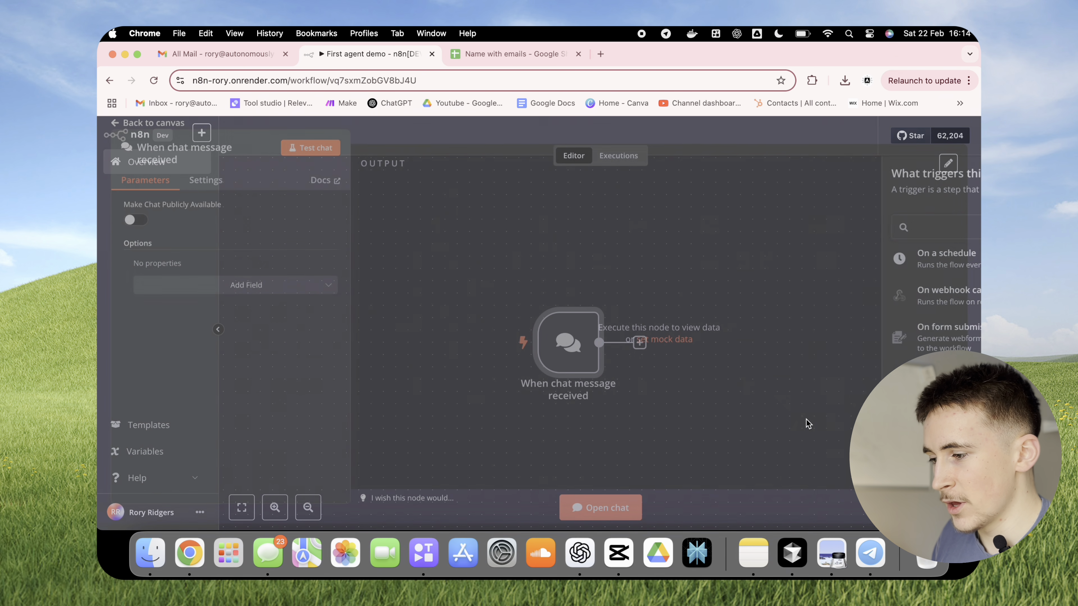
left_click(525, 142)
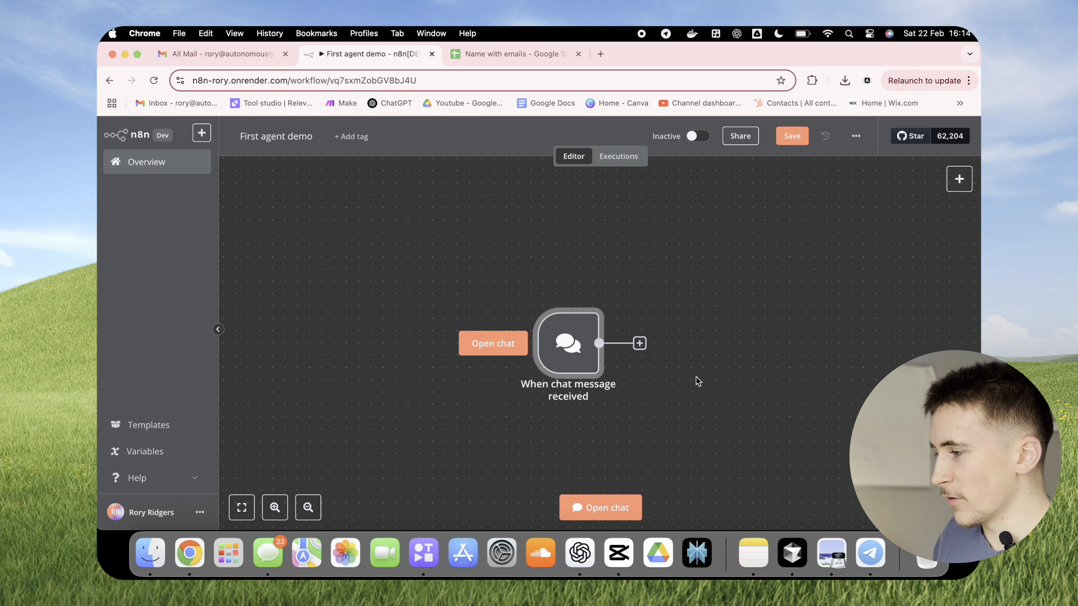
Step: Try out the workflow's chat by entering "dcnuhch", clear the unsent text, and close the chat
scroll(681, 376, "right", 2)
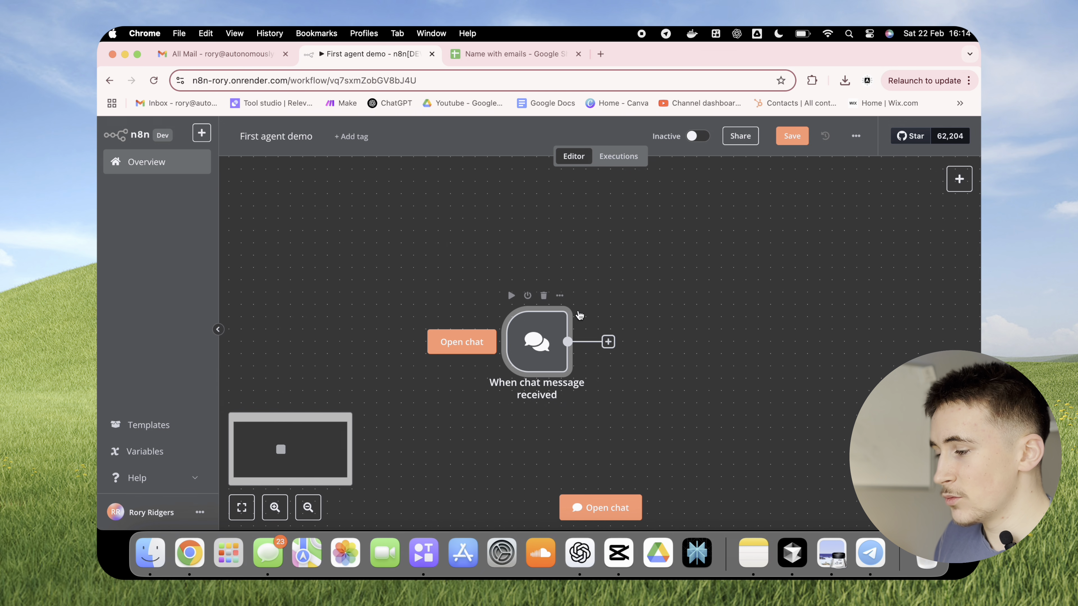
left_click(568, 507)
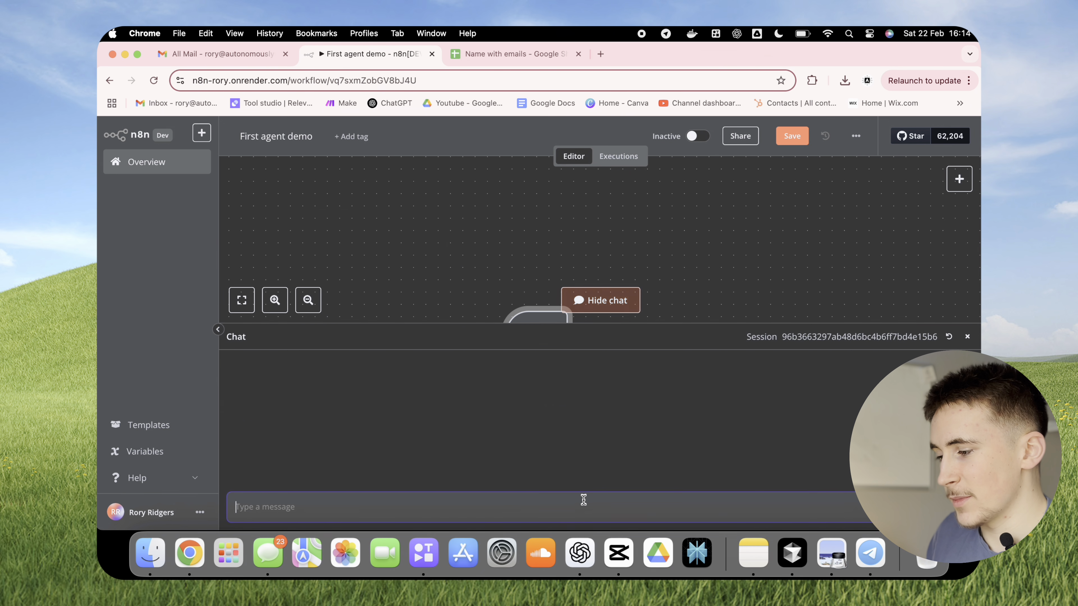
type("dcnuhch")
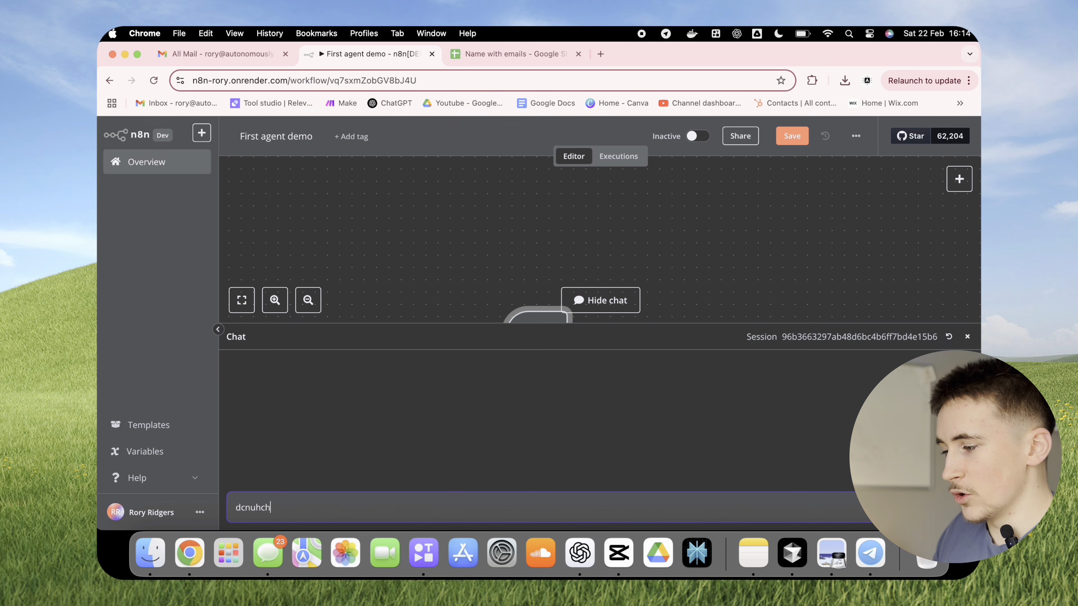
key("BackSpace")
key("BackSpace")
key("BackSpace")
key("BackSpace")
key("BackSpace")
key("BackSpace")
key("BackSpace")
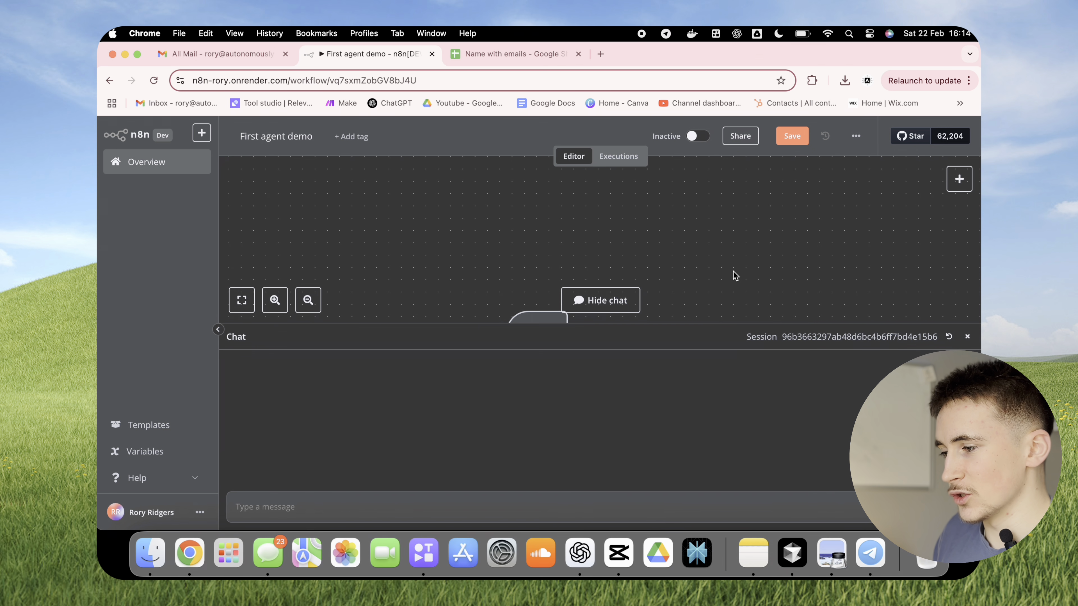
left_click(967, 337)
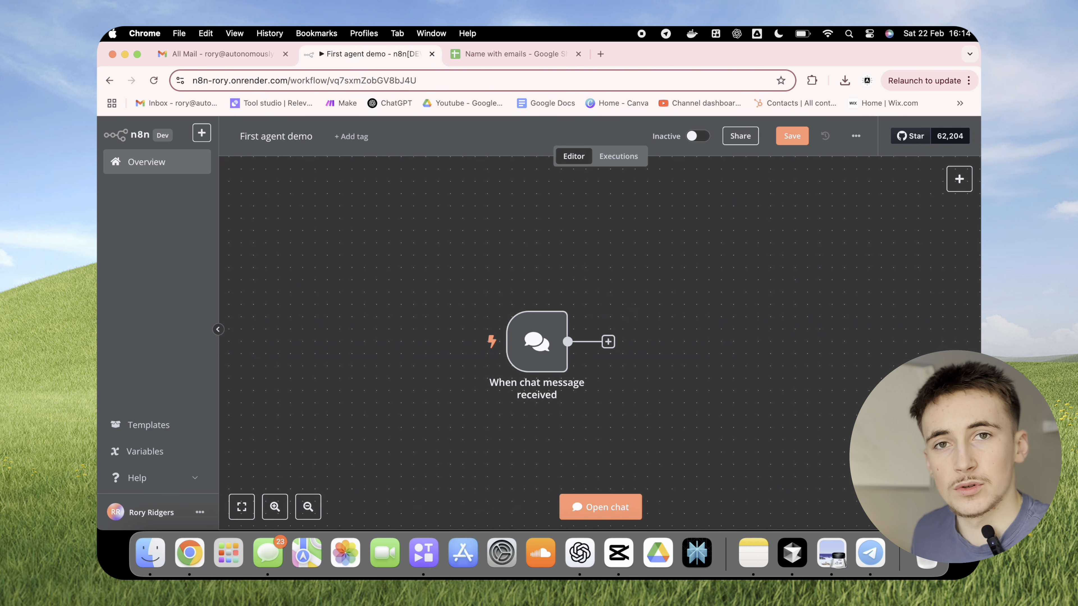
Step: Try making the chat publicly available in the chat trigger's parameters, switch the option back off, and return to the canvas
double_click(541, 350)
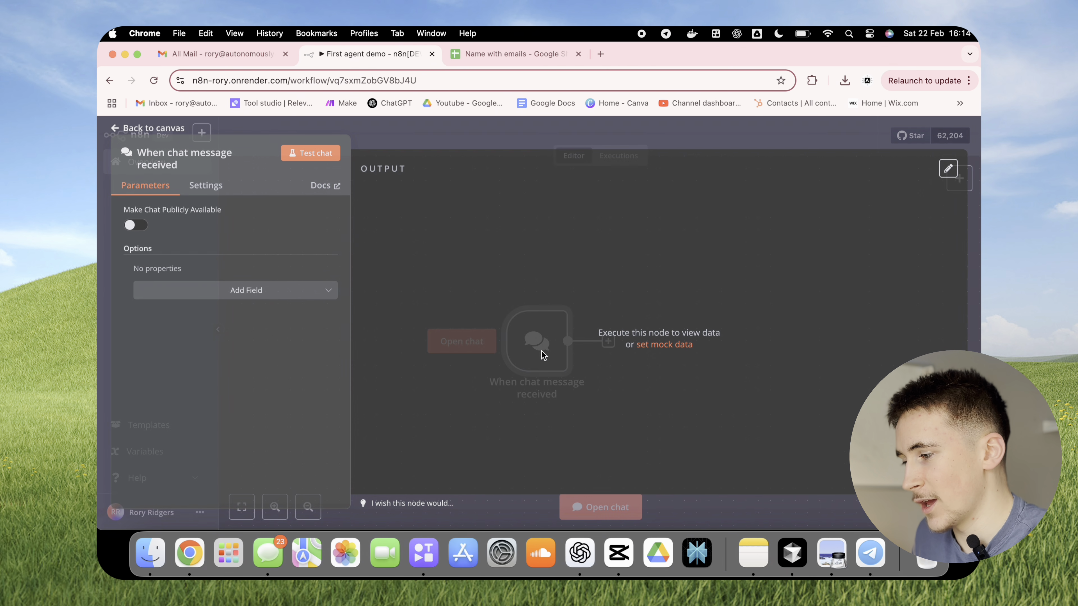
left_click(133, 227)
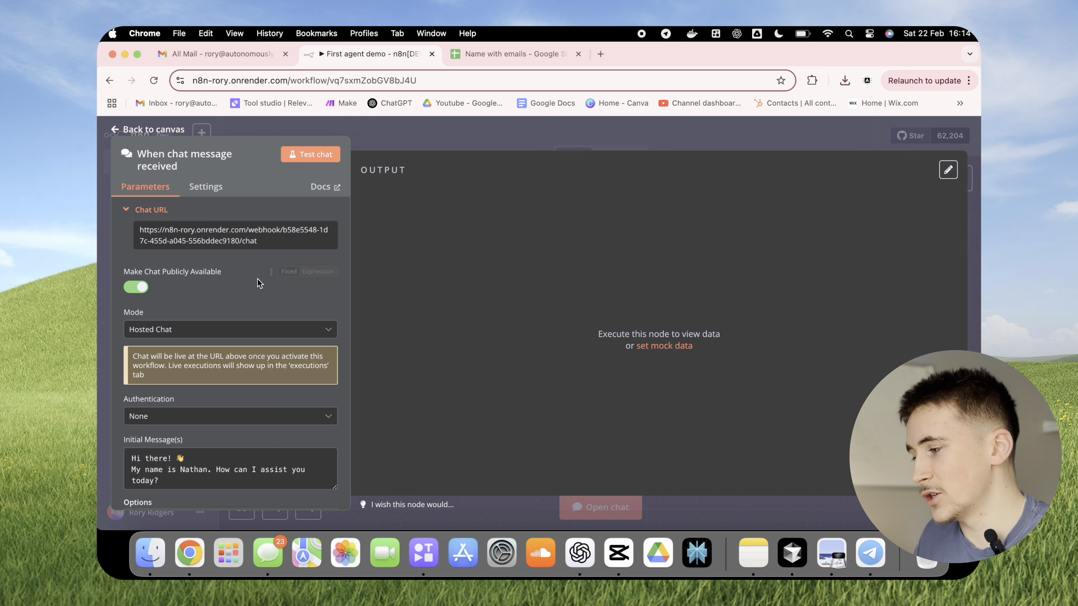
left_click(137, 287)
left_click(445, 134)
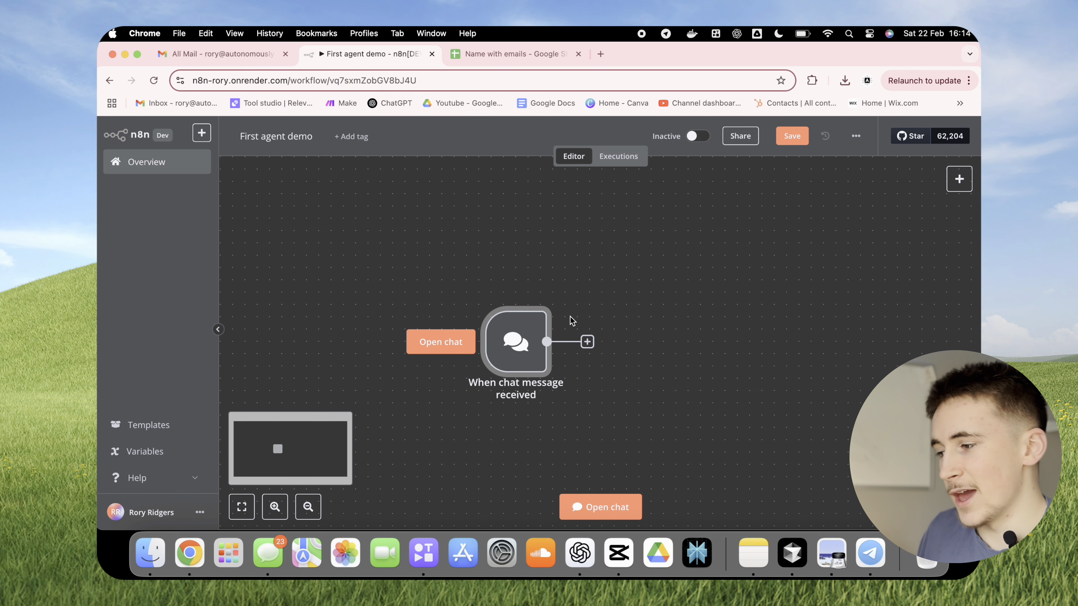
Step: Add an AI Agent node after the chat trigger, keeping its default Tools Agent parameters
scroll(569, 319, "right", 3)
key("Tab")
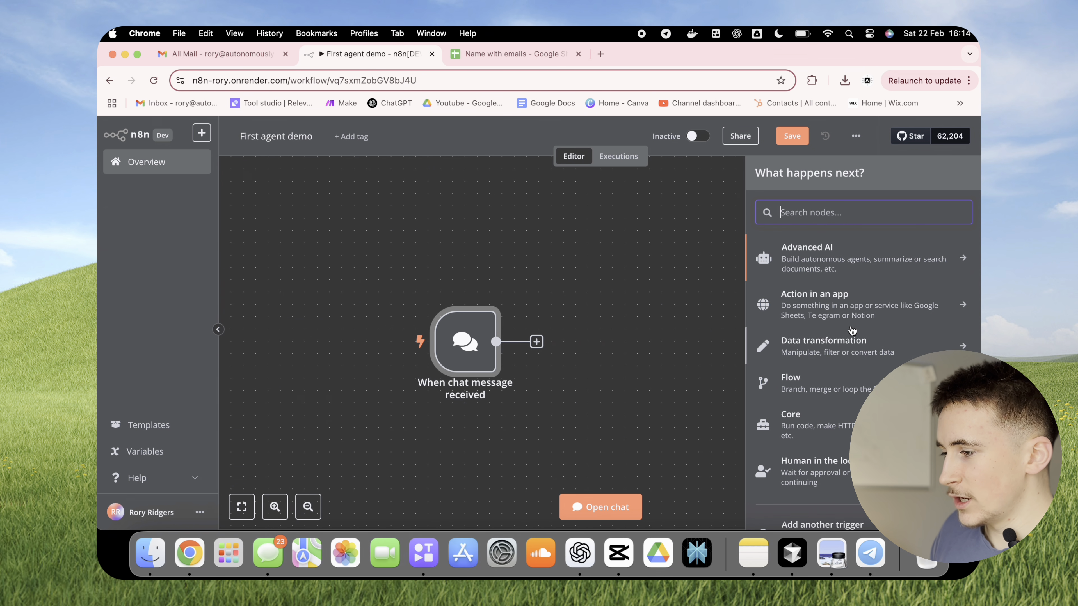
left_click(849, 268)
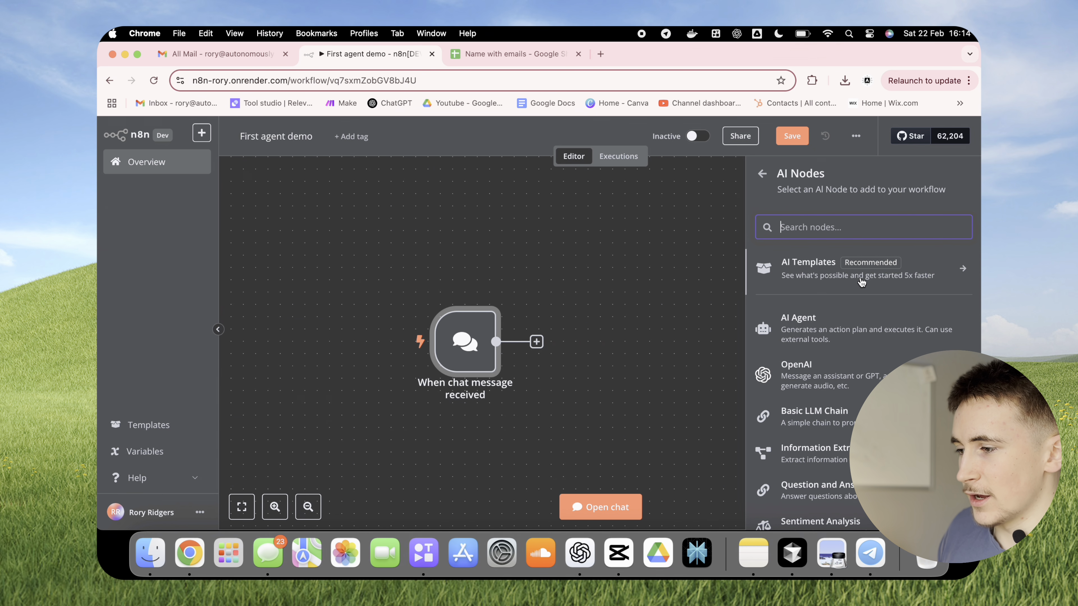
left_click(796, 325)
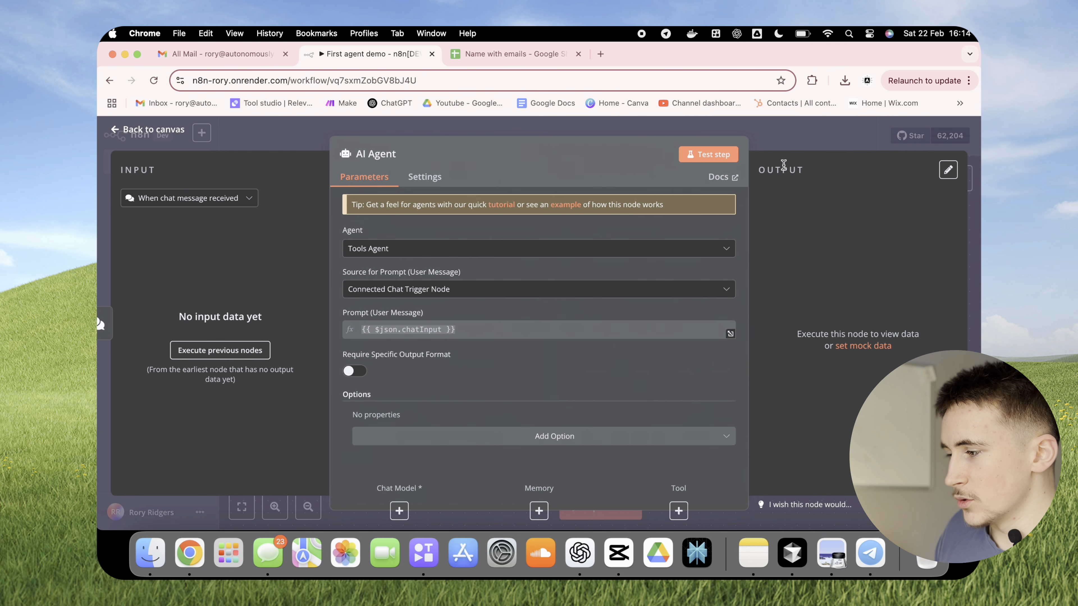
left_click(804, 144)
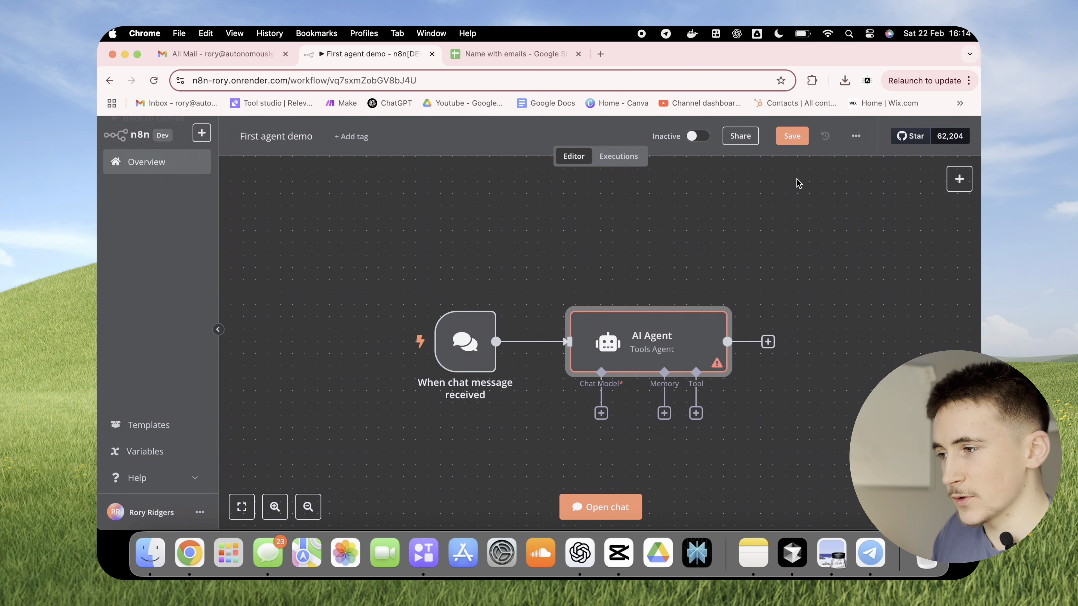
Step: Attach an OpenAI Chat Model to the AI Agent's chat model connection, keeping the existing OpenAI account credential
scroll(766, 279, "down", 2)
scroll(782, 282, "right", 1)
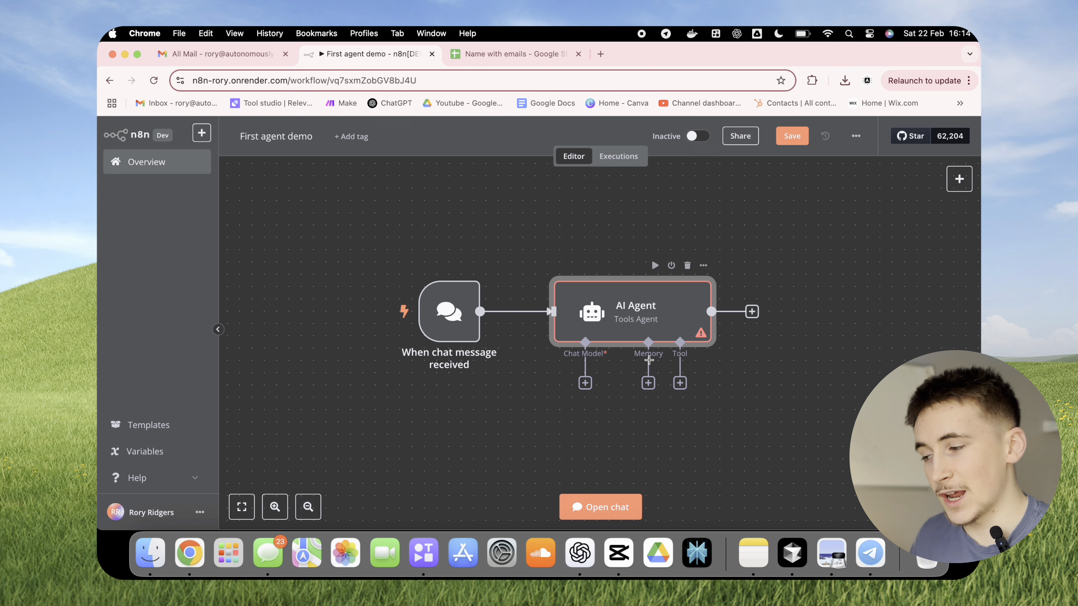
left_click(585, 384)
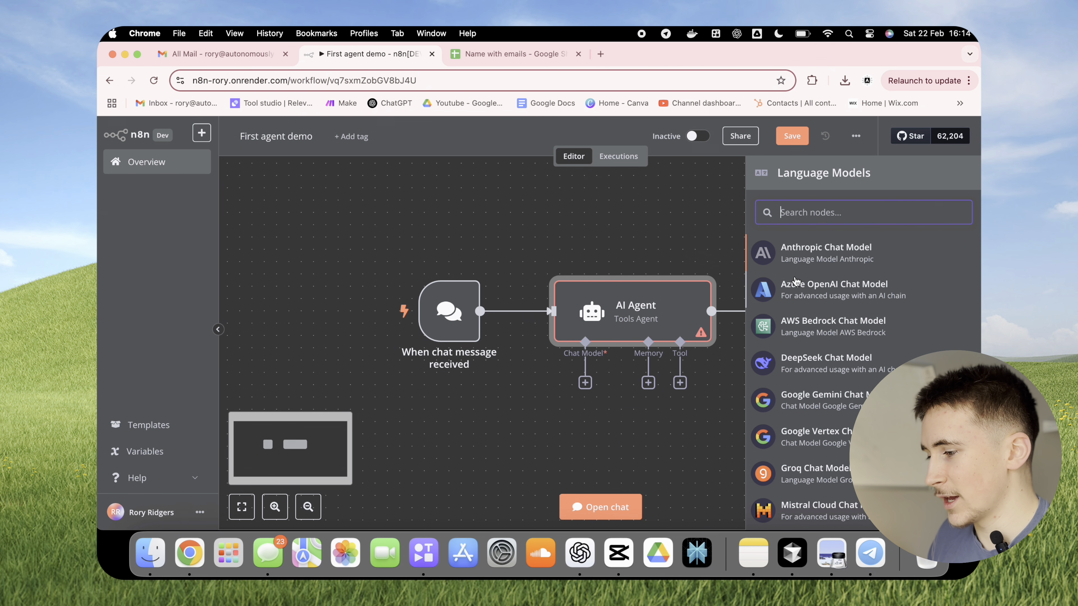
type("openai")
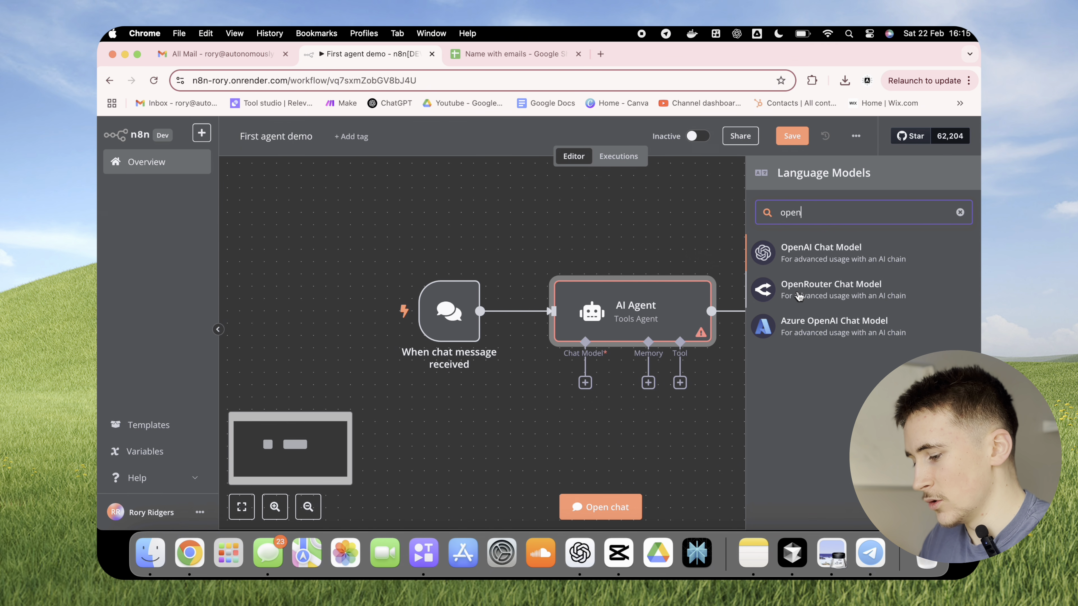
left_click(809, 254)
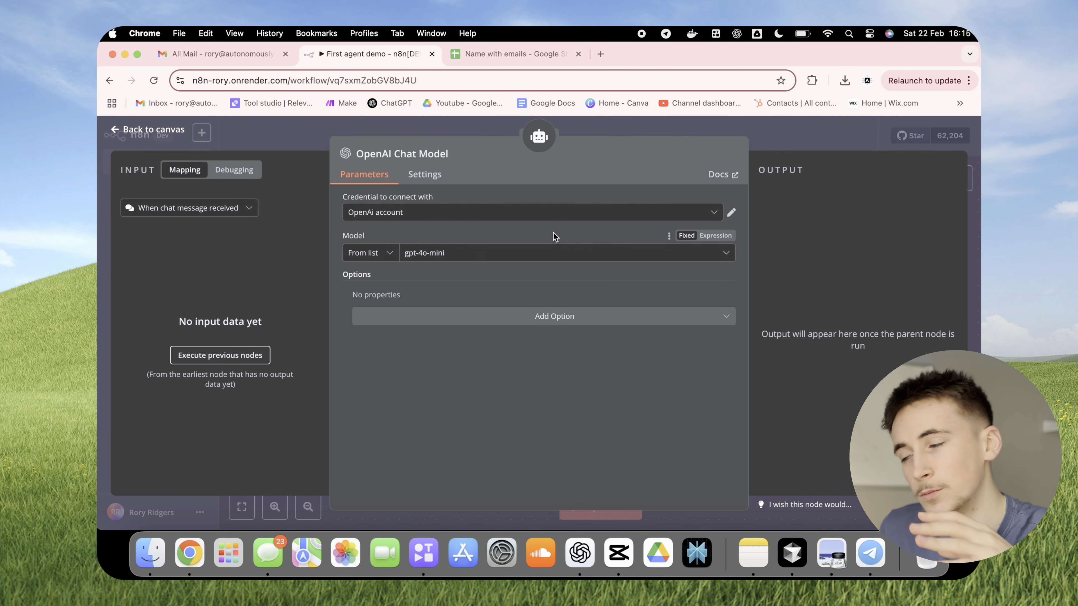
left_click(539, 217)
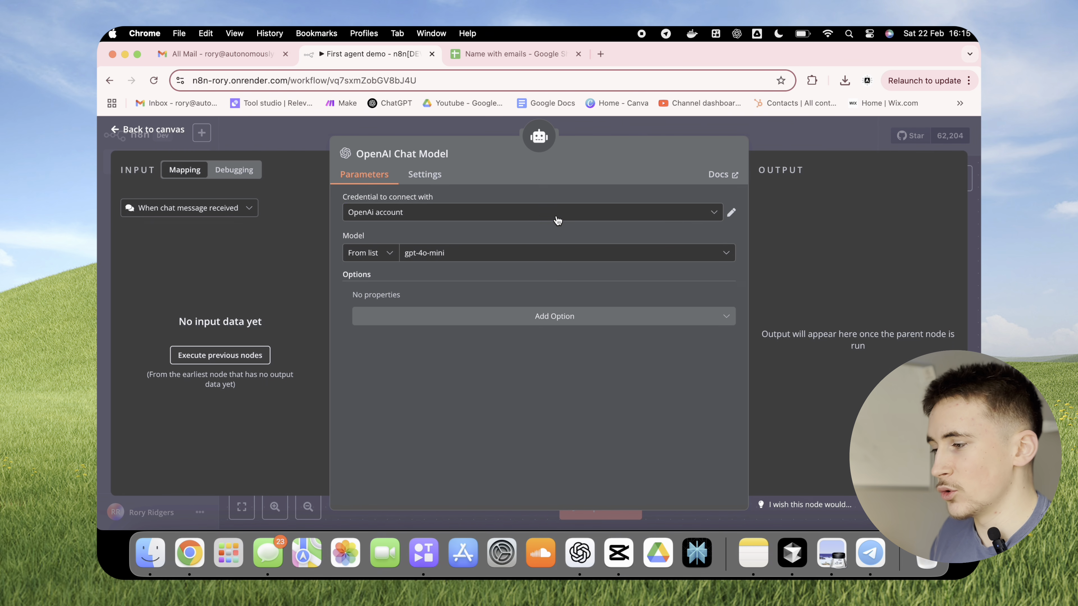
left_click(543, 203)
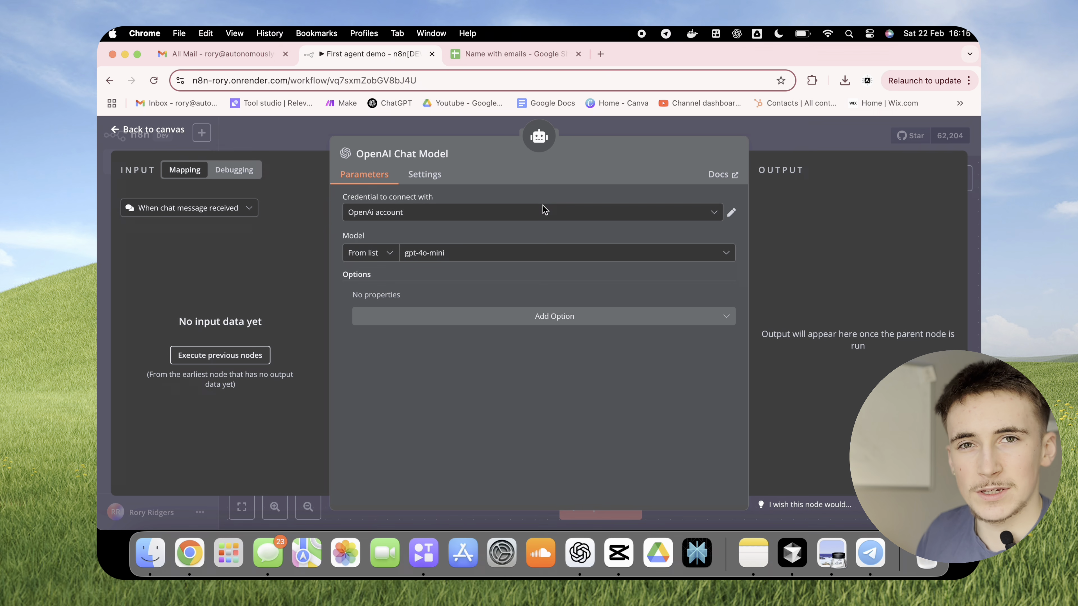
Step: Look up API key creation on the OpenAI platform, open the new secret key form, cancel it, and return to the n8n workflow
left_click(600, 54)
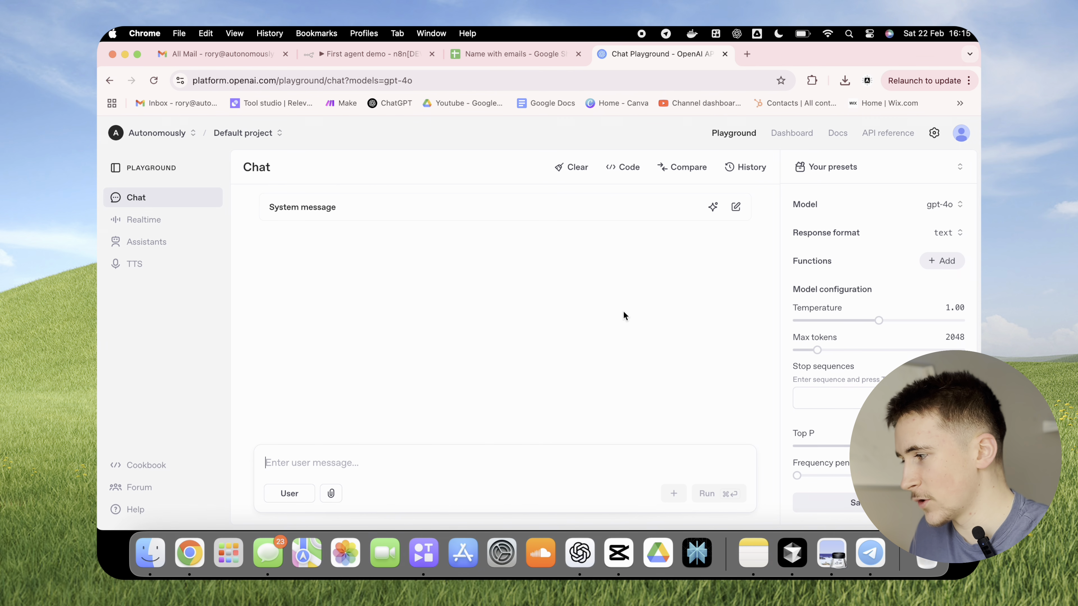
left_click(780, 138)
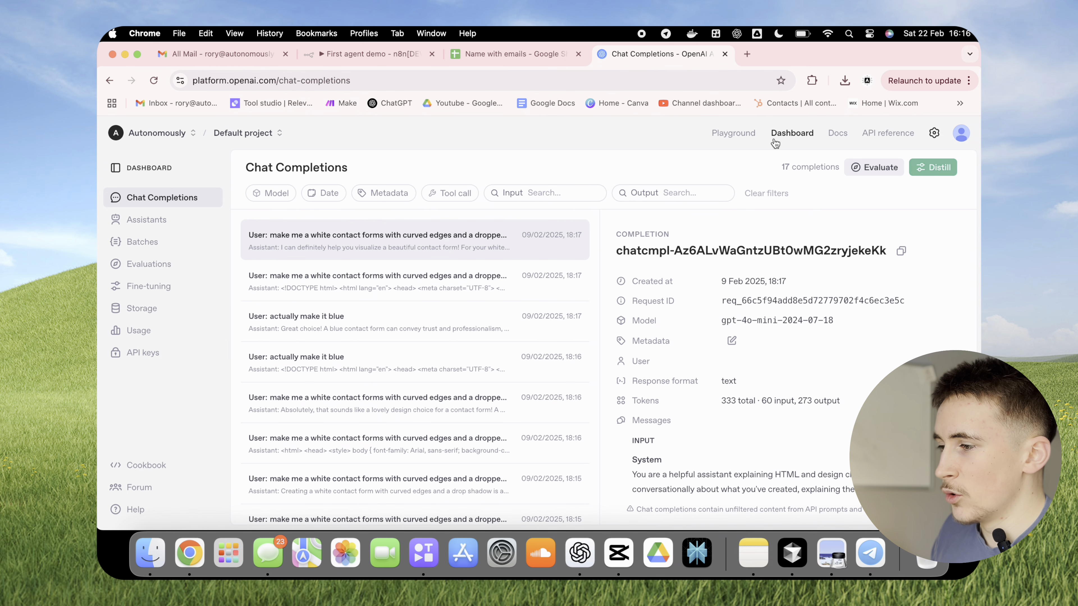
left_click(176, 352)
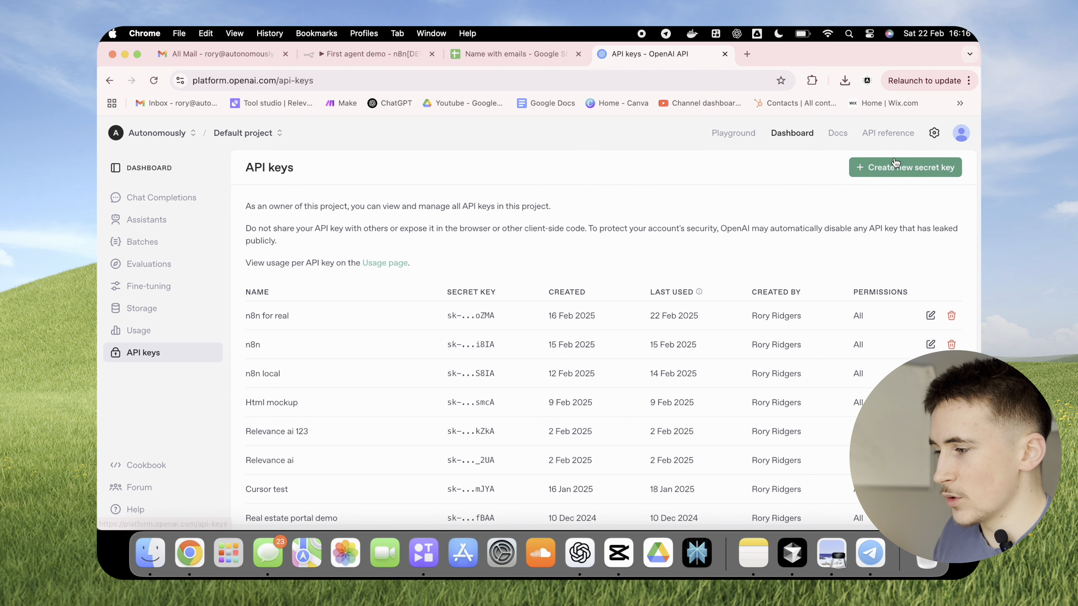
left_click(907, 169)
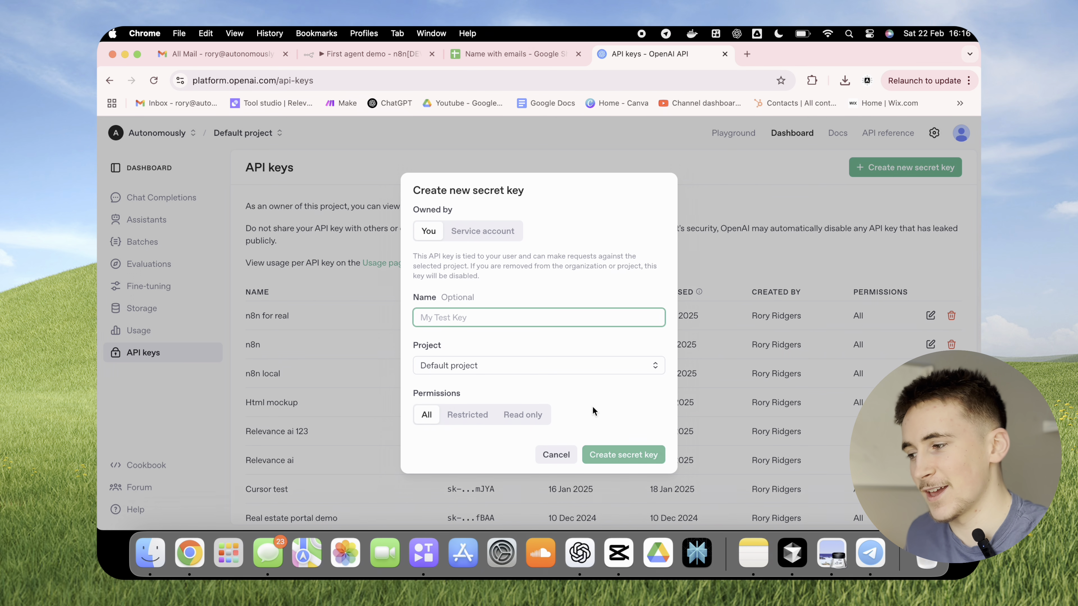
left_click(557, 455)
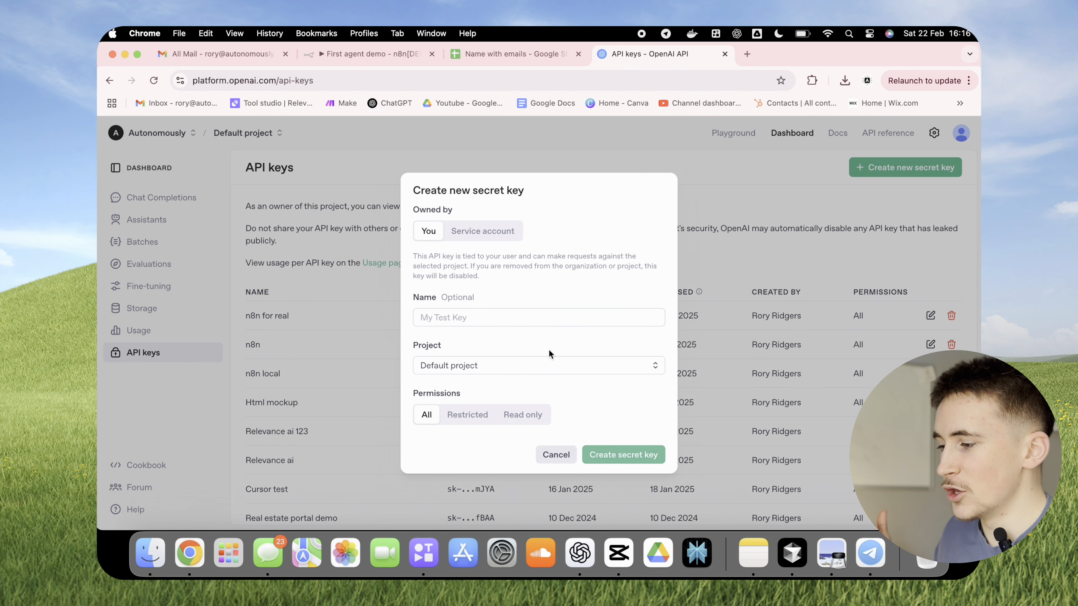
left_click(349, 48)
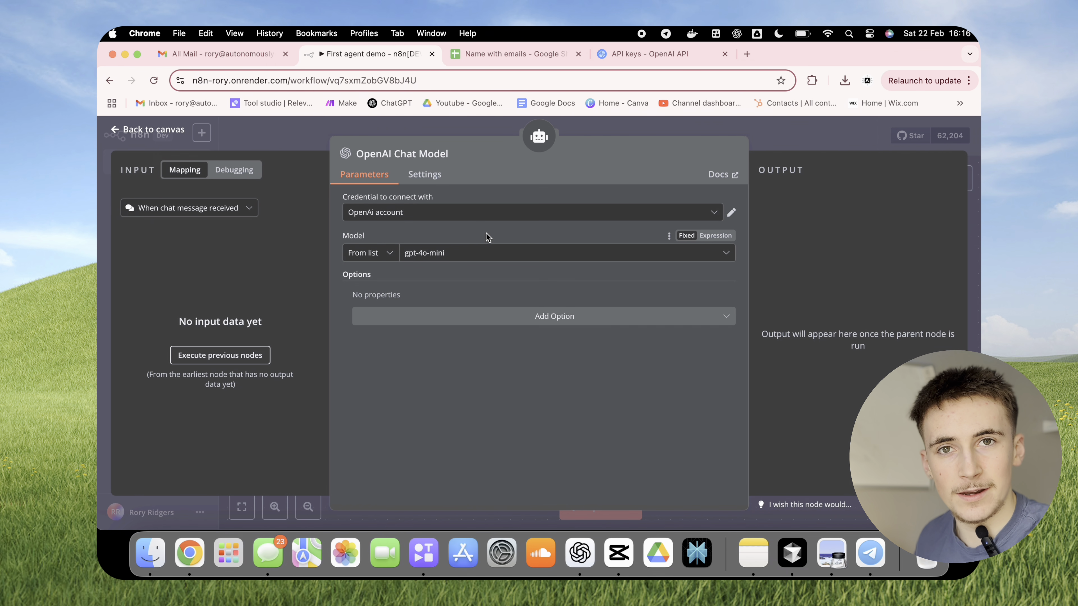
Step: Leave the OpenAI Chat Model parameters for the canvas and close the OpenAI API keys and Google Sheets browser pages
left_click(750, 153)
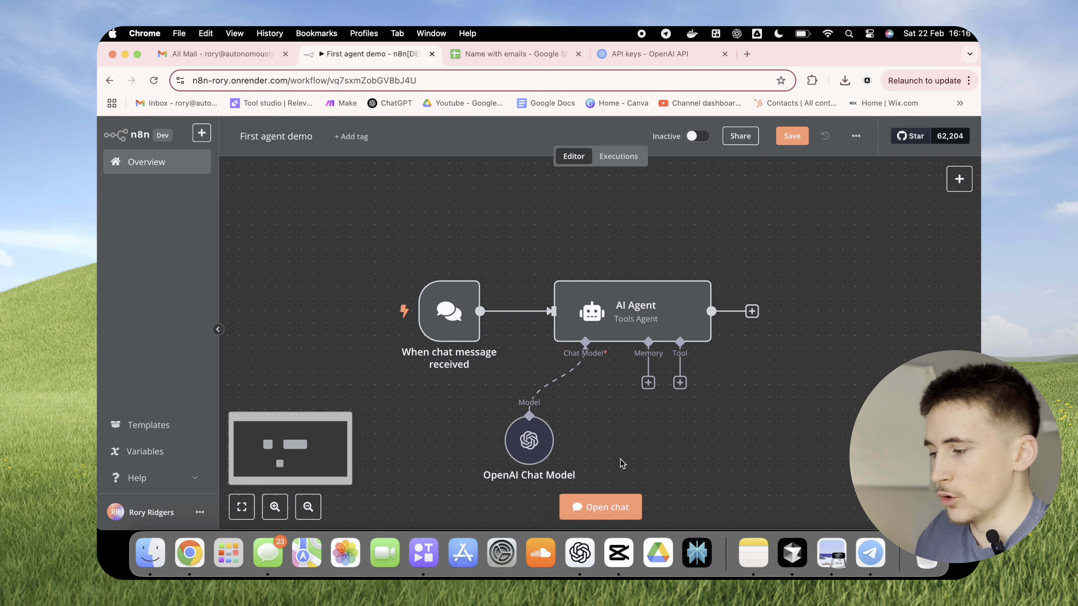
left_click(725, 53)
left_click(577, 54)
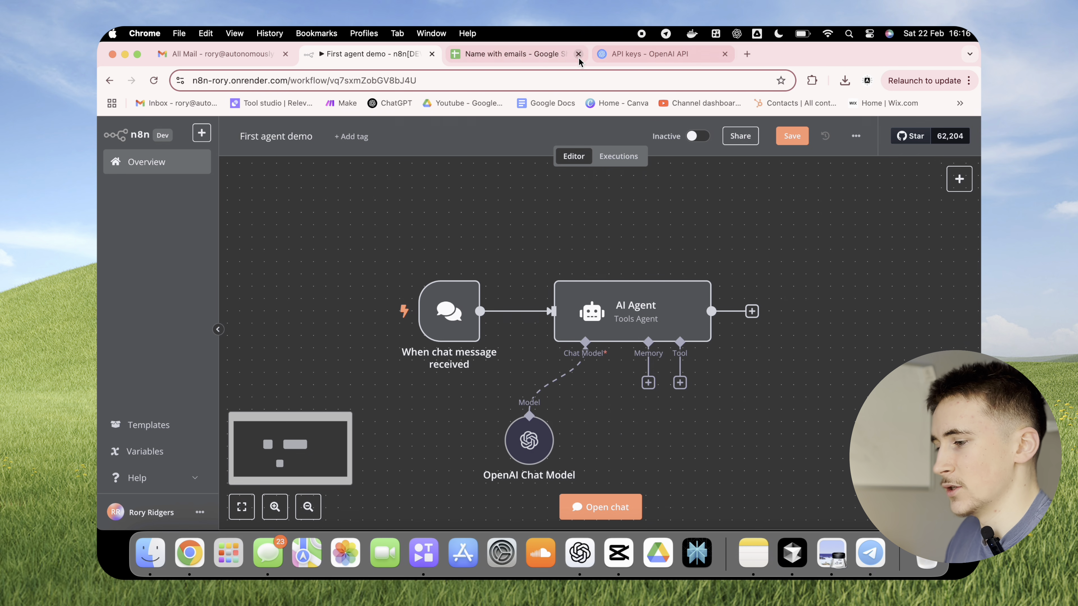
Step: Attach a Window Buffer Memory with default parameters to the AI Agent's memory connection and move it beside the OpenAI Chat Model
scroll(648, 342, "down", 2)
left_click(648, 336)
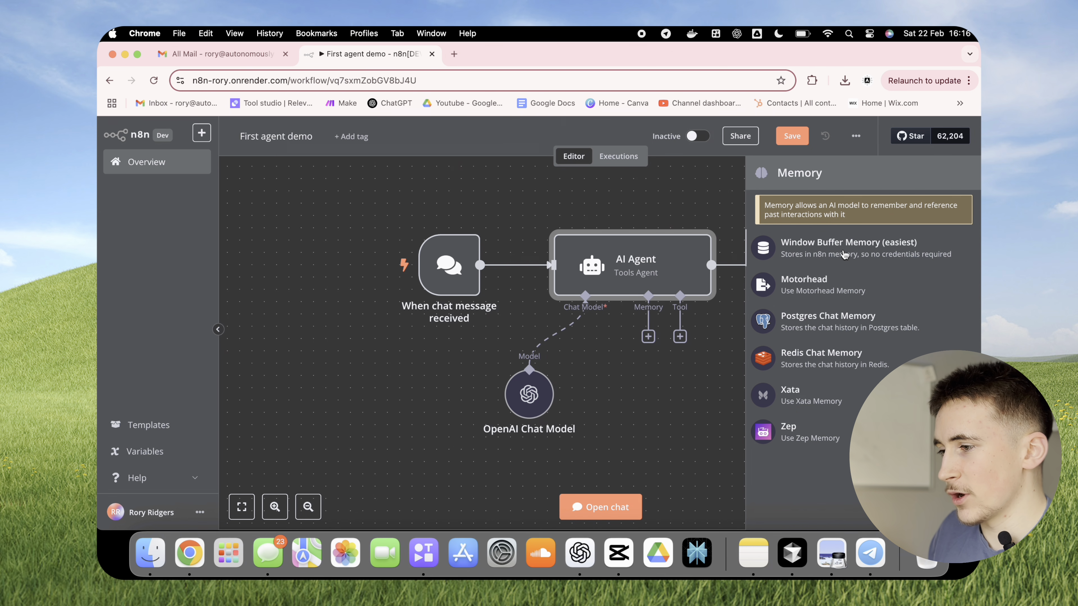
left_click(835, 253)
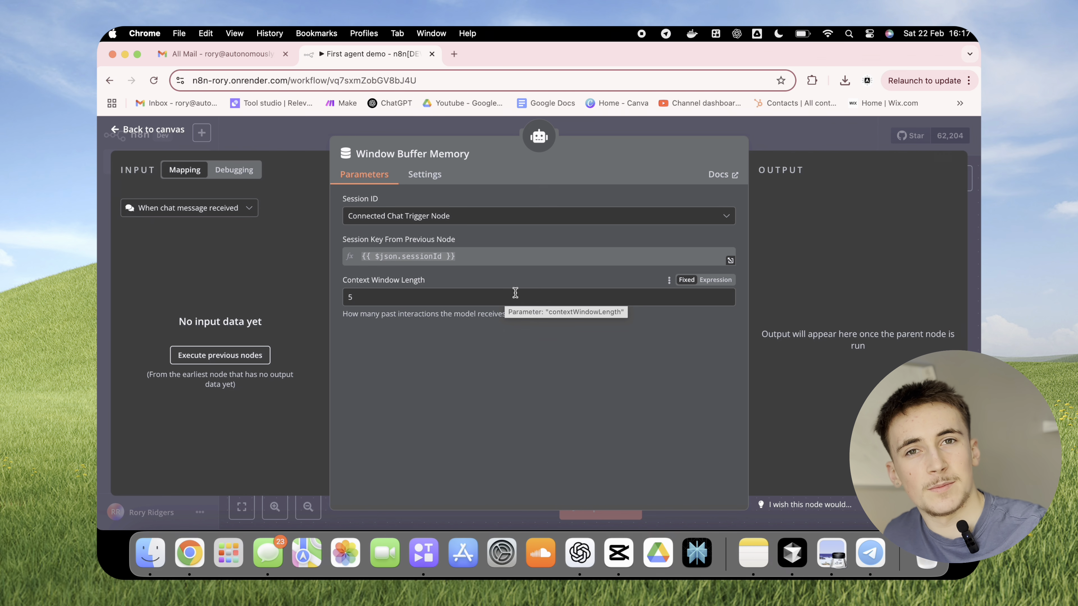
left_click(770, 133)
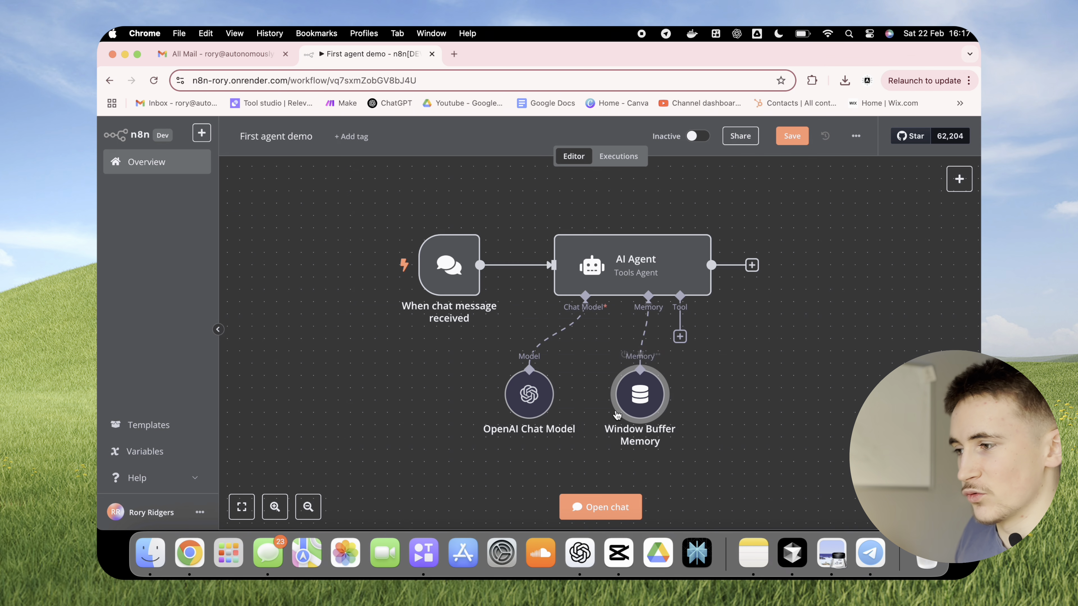
left_click_drag(651, 411, 639, 424)
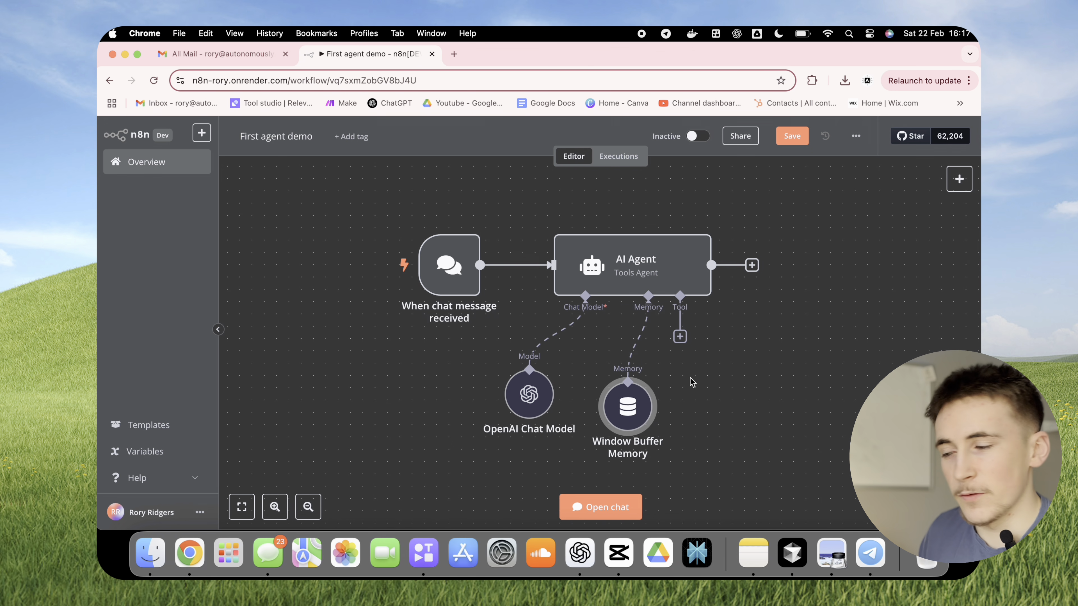
left_click_drag(652, 418, 626, 404)
scroll(667, 401, "down", 2)
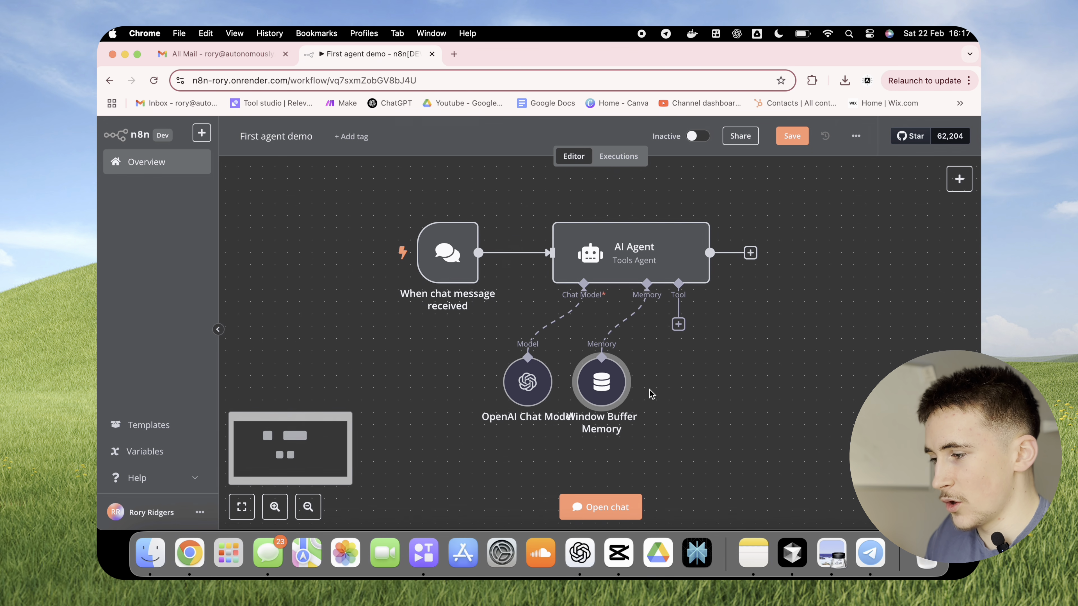
Step: Search the AI Agent's tools for "google" and attach a Google Sheets Tool to its tool connection
scroll(652, 394, "down", 2)
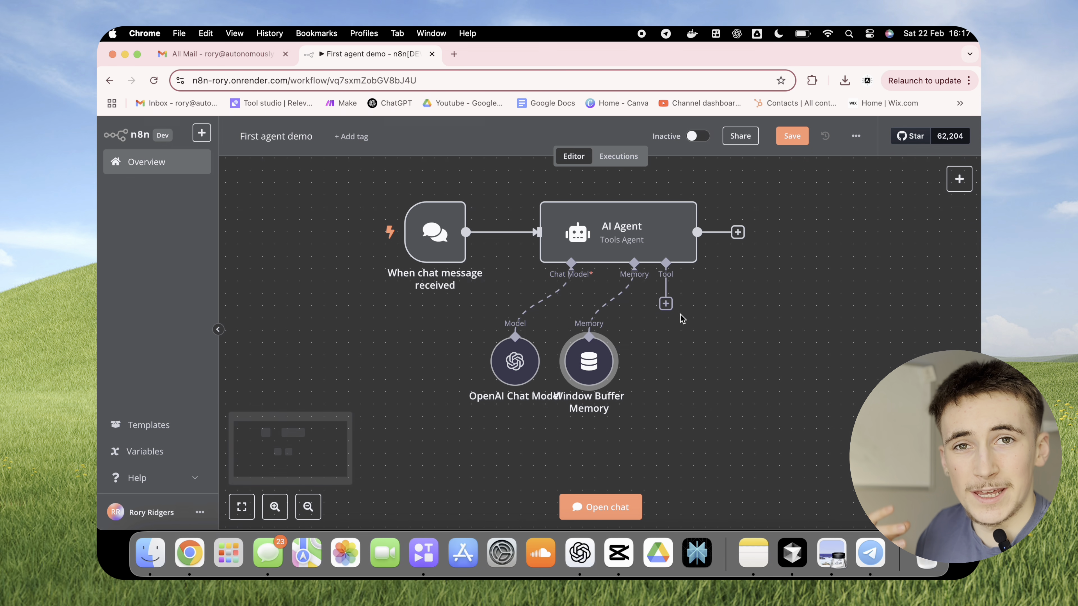
left_click(665, 303)
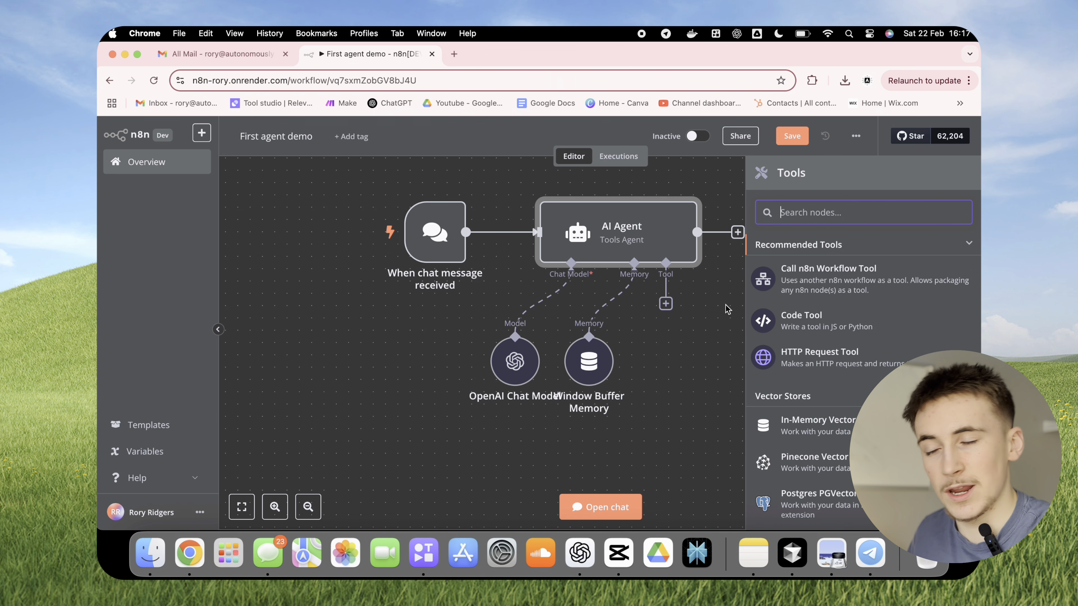
type("google")
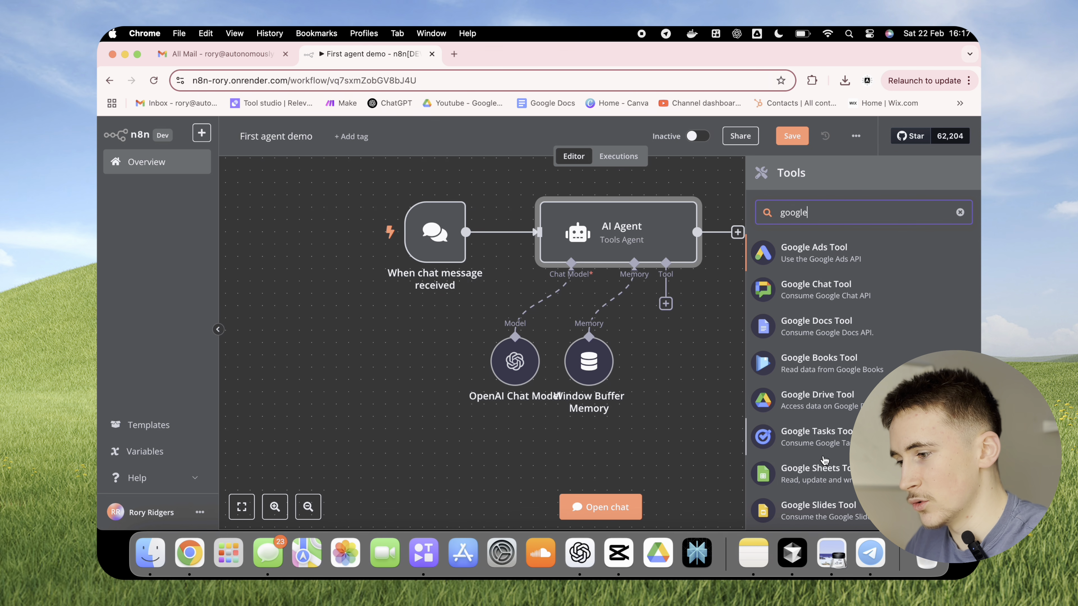
left_click(836, 484)
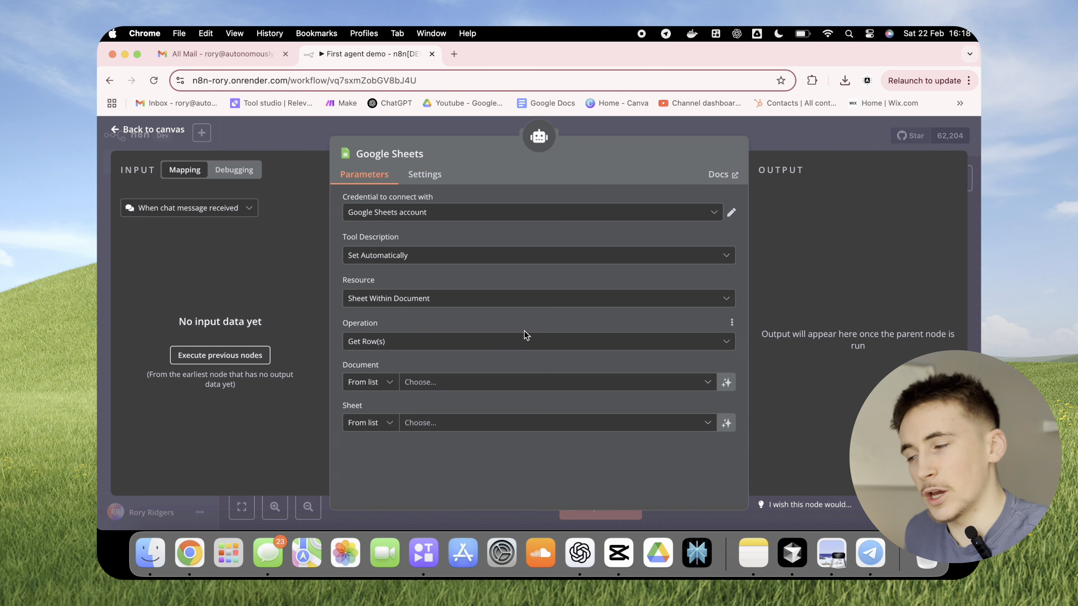
Step: Open the Google Cloud console, view the project list without switching from the n8n project, and go to its API credentials page
left_click(454, 53)
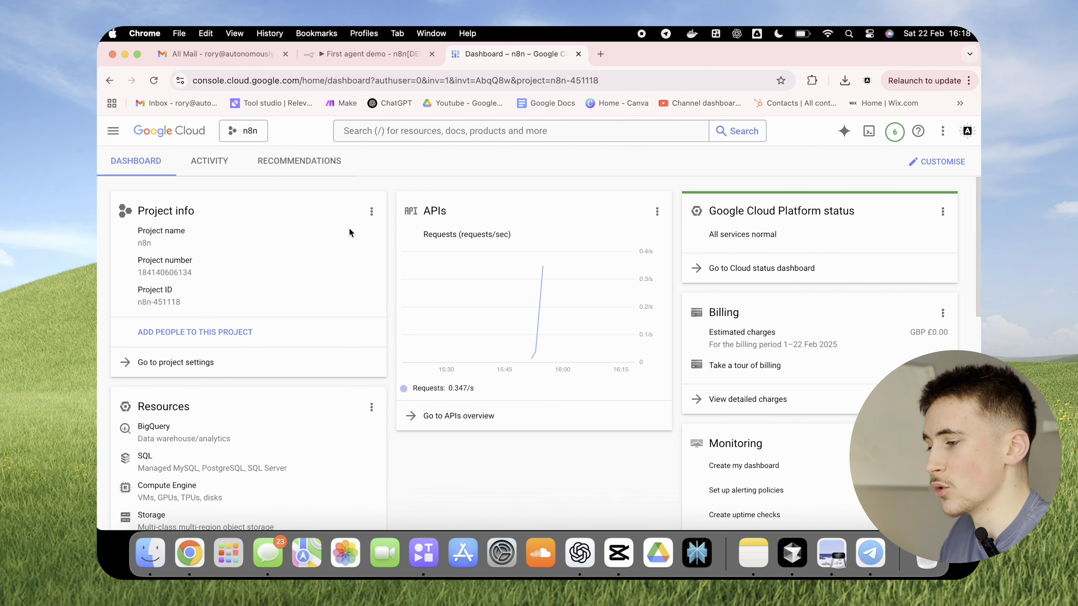
left_click(244, 131)
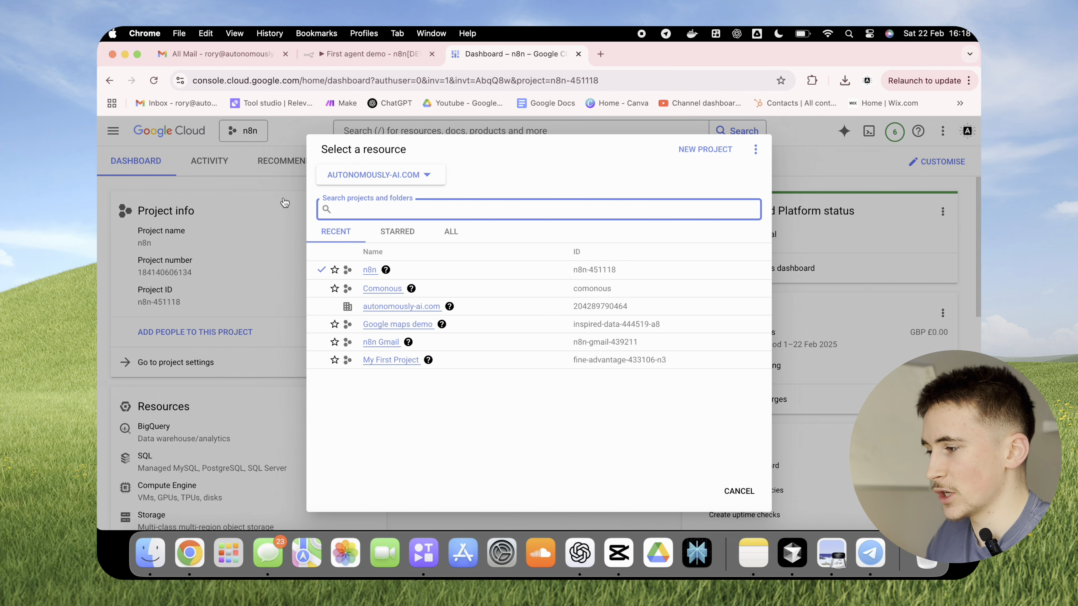
left_click(800, 165)
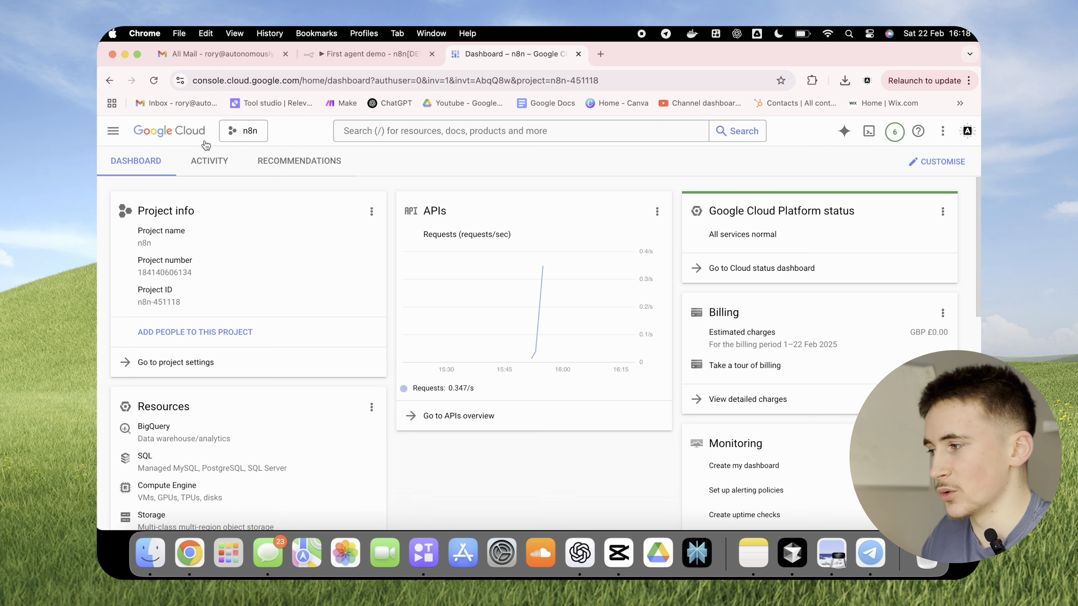
left_click(114, 131)
mouse_move(167, 282)
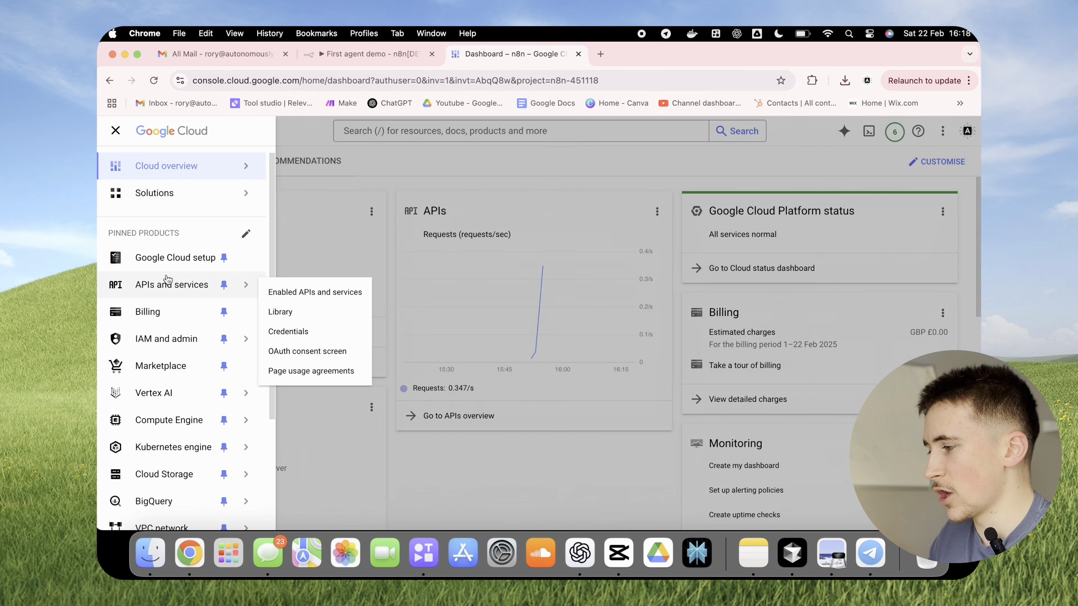
left_click(298, 332)
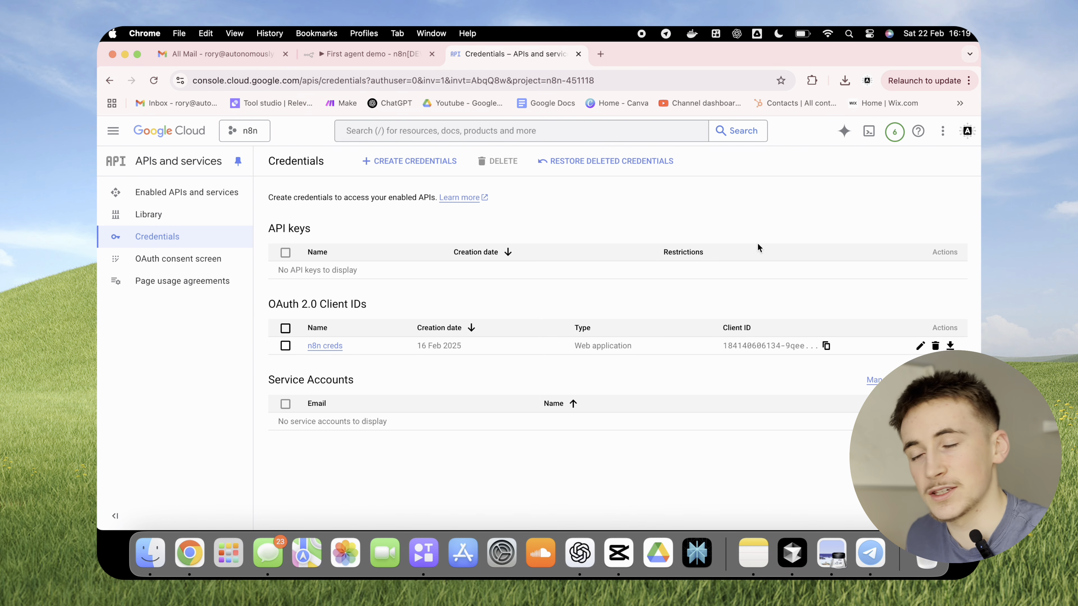
Step: Back in n8n, start a new credential for the Google Sheets node and review its OAuth connection fields
left_click(344, 54)
left_click(527, 220)
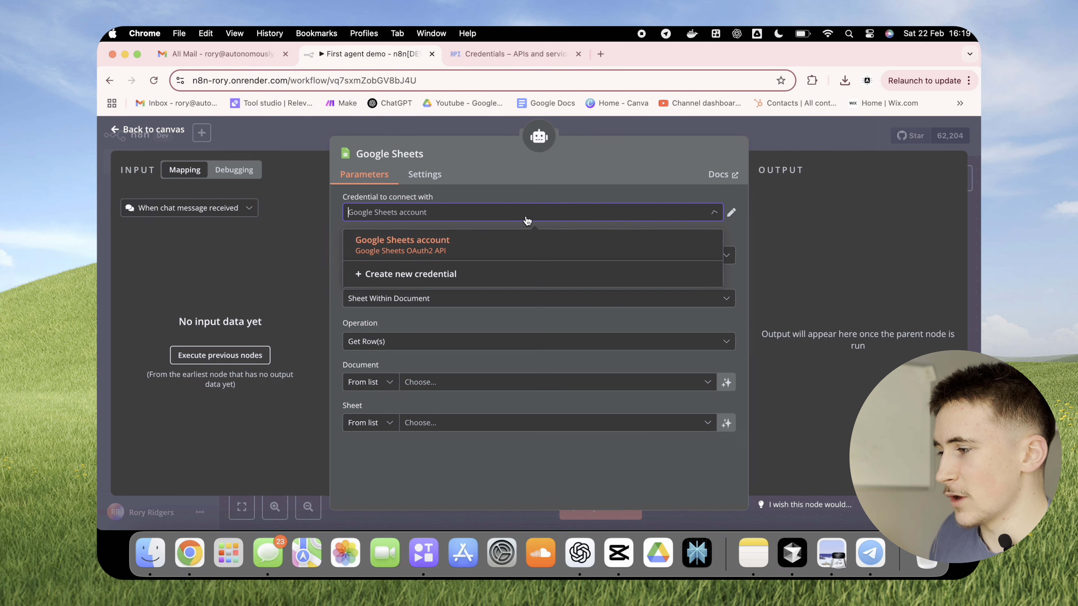
left_click(410, 273)
scroll(487, 314, "down", 3)
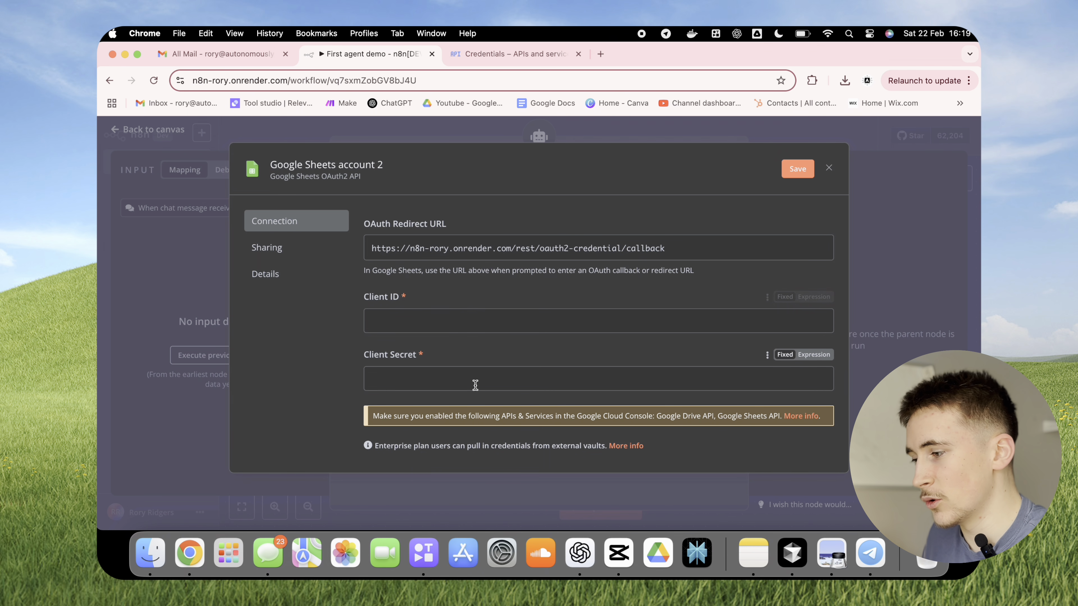
scroll(475, 384, "down", 3)
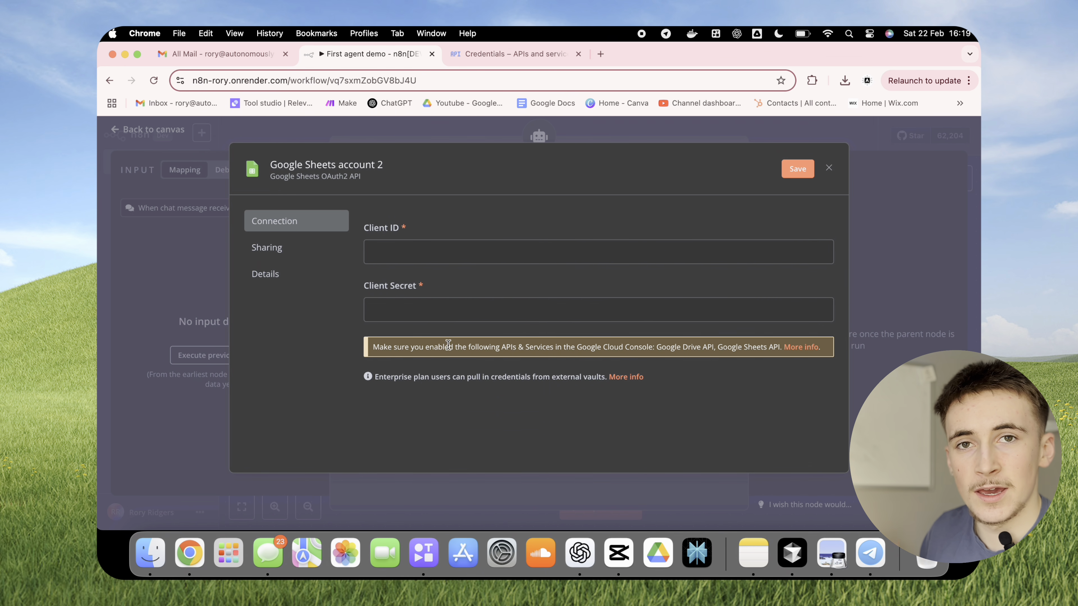
Step: In the Google Cloud console, search for "google sheets api", open the Google Sheets API product page, and dismiss the search tip
left_click(479, 55)
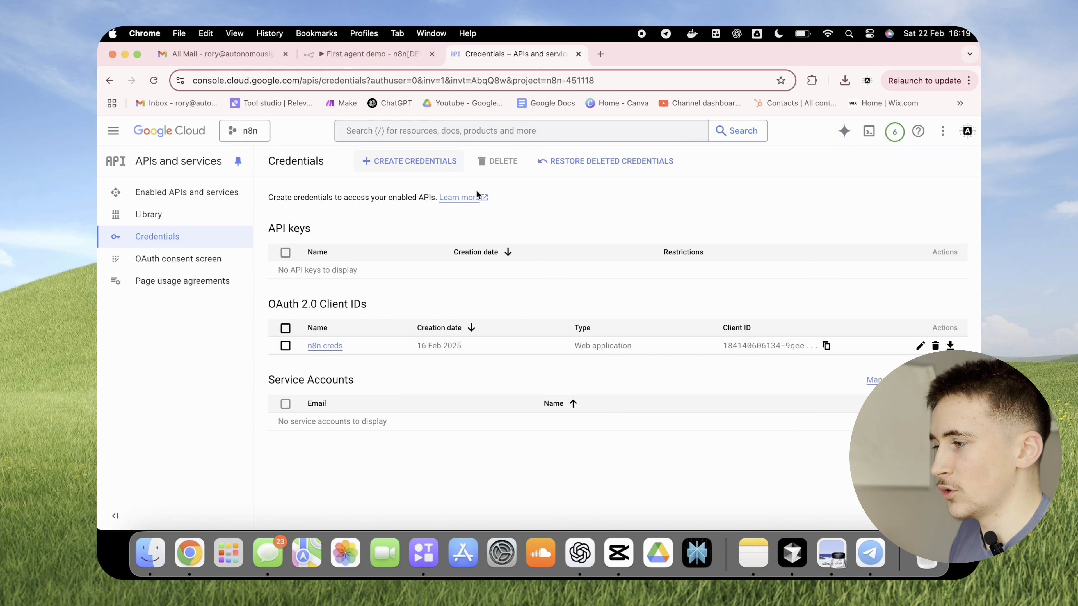
left_click(474, 132)
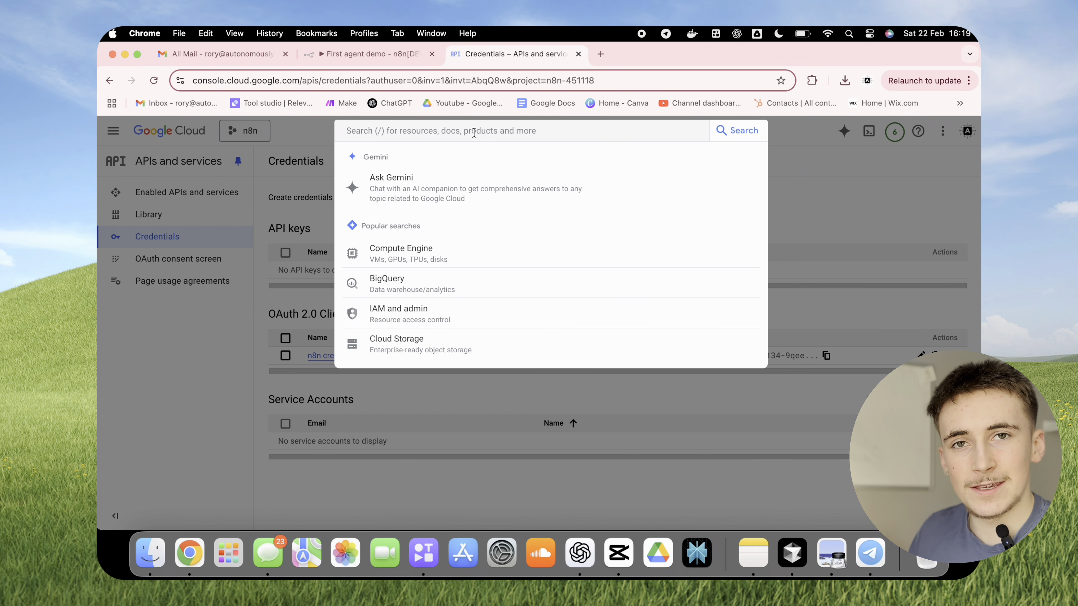
type("goo")
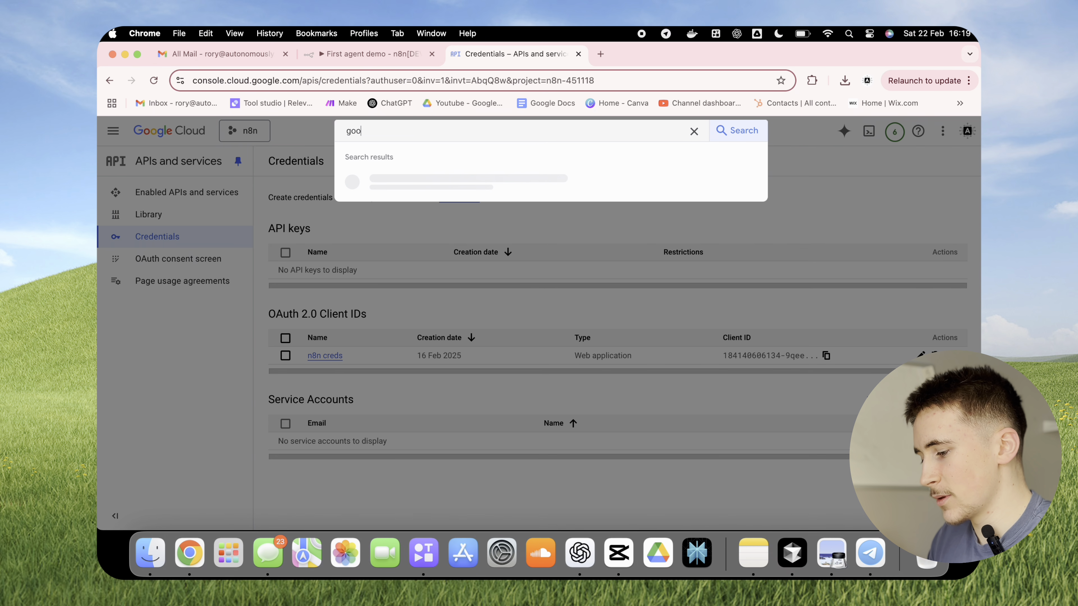
type("gle sheets api")
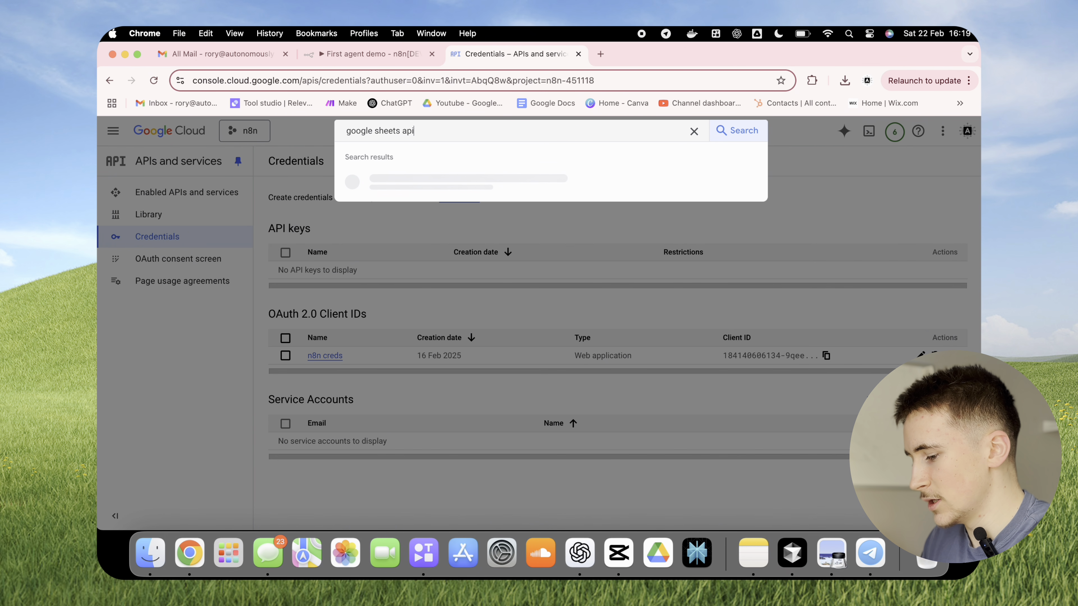
key("Return")
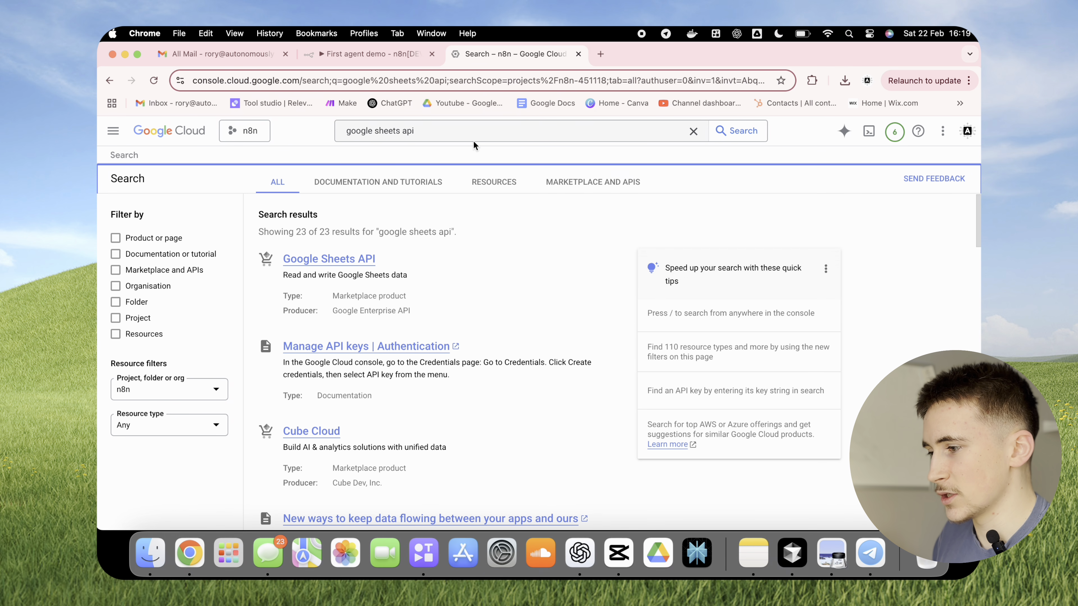
left_click(325, 259)
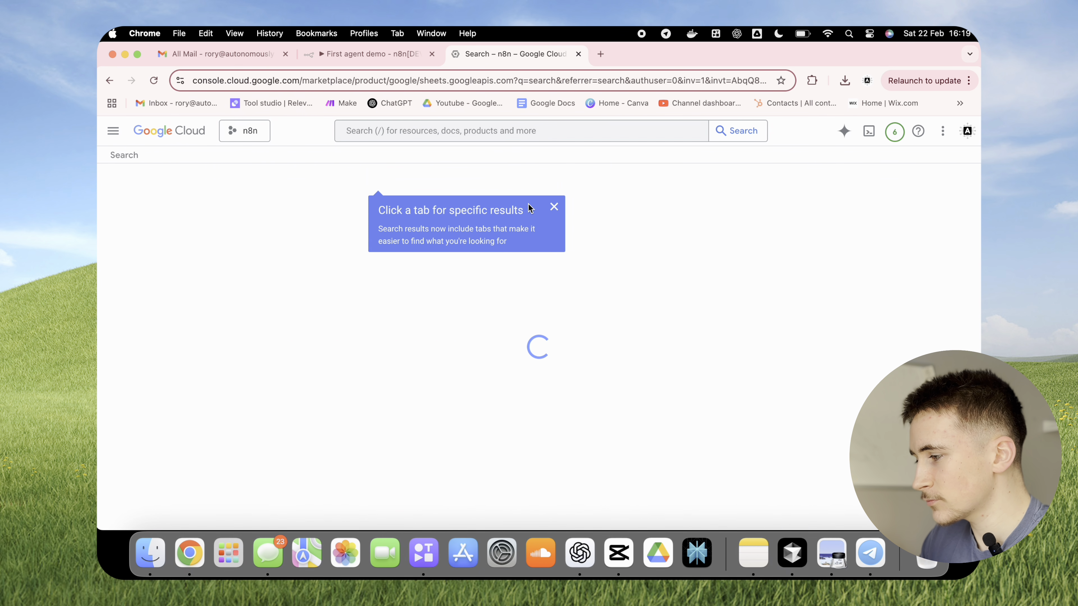
left_click(554, 207)
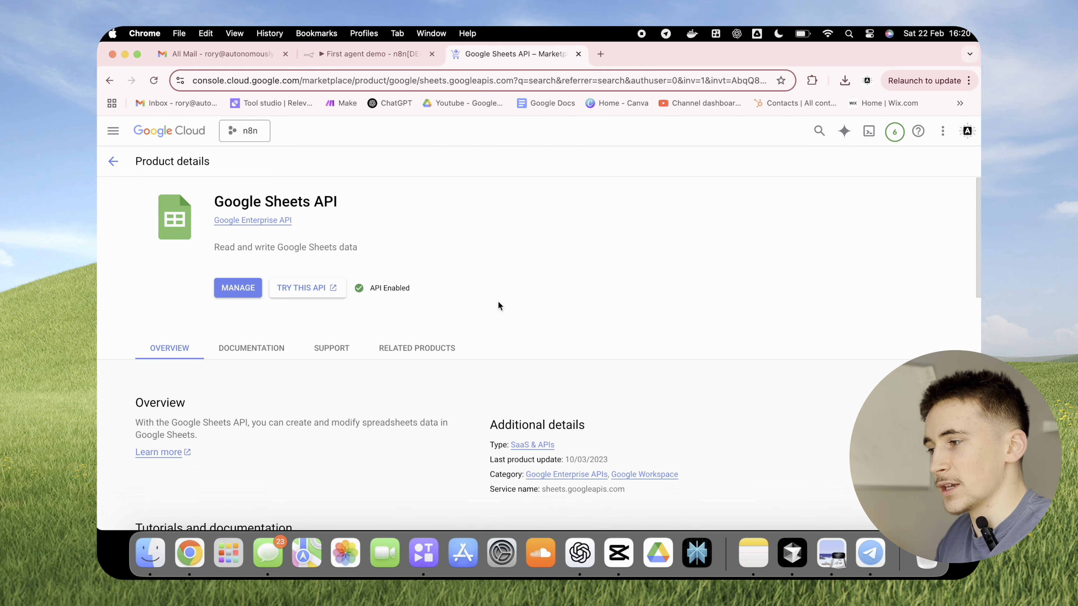
Step: Check the APIs required by the n8n Google Sheets credential against the Google Sheets API's enabled status in Google Cloud
left_click(384, 54)
scroll(430, 272, "up", 1)
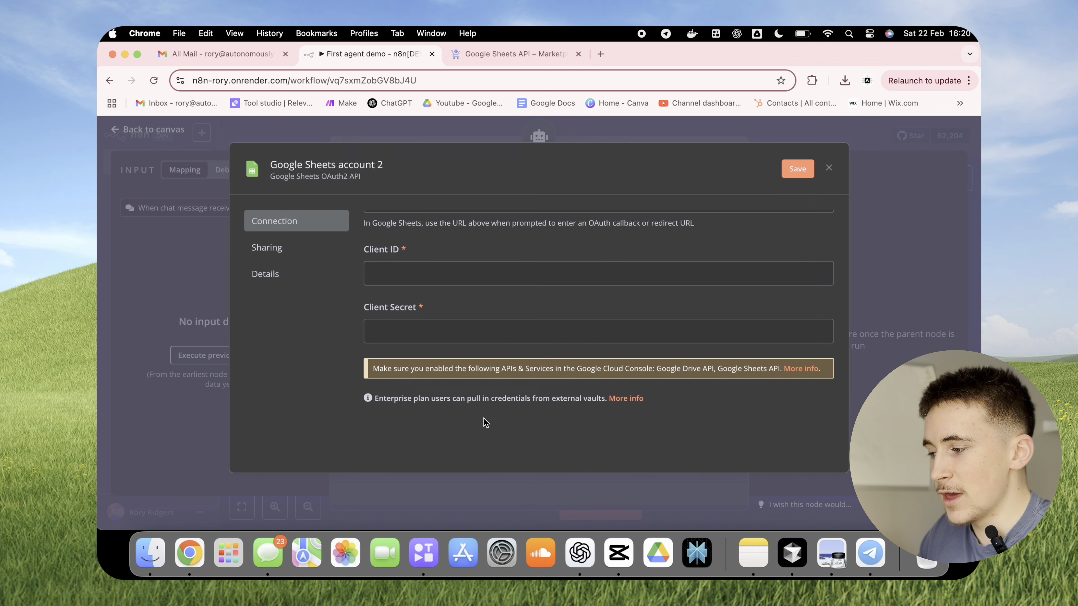
left_click(509, 54)
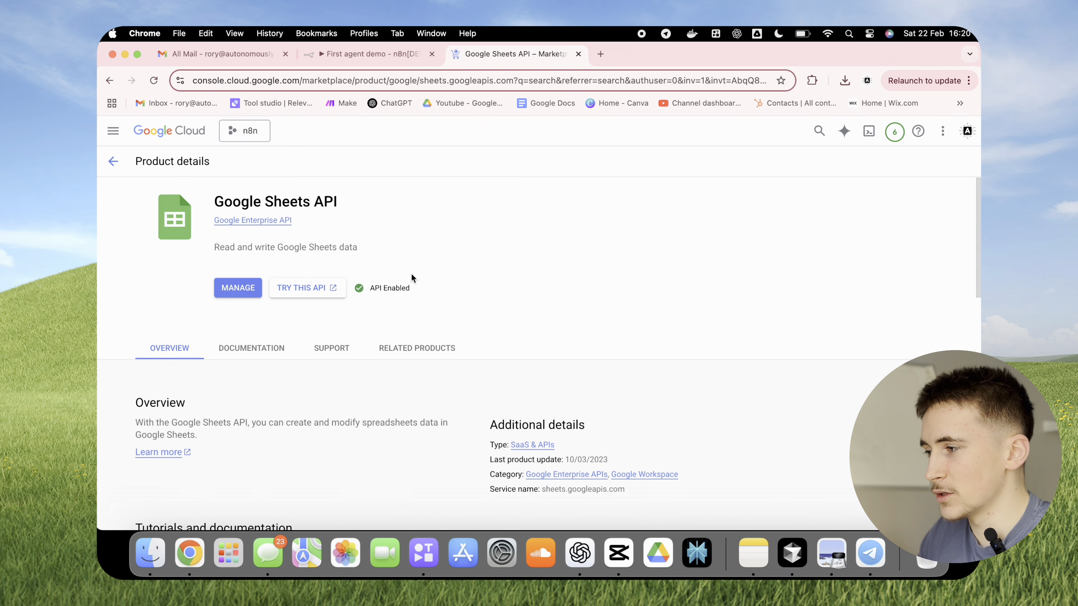
left_click(380, 55)
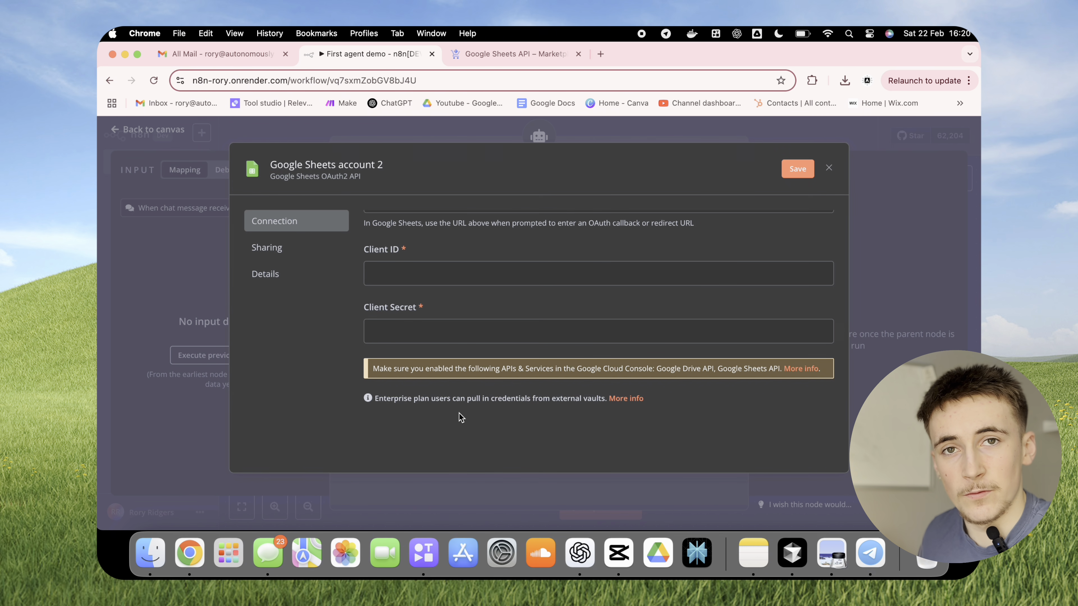
Step: In the Google Cloud console, go to the Credentials page of APIs and services for the n8n project
left_click(526, 55)
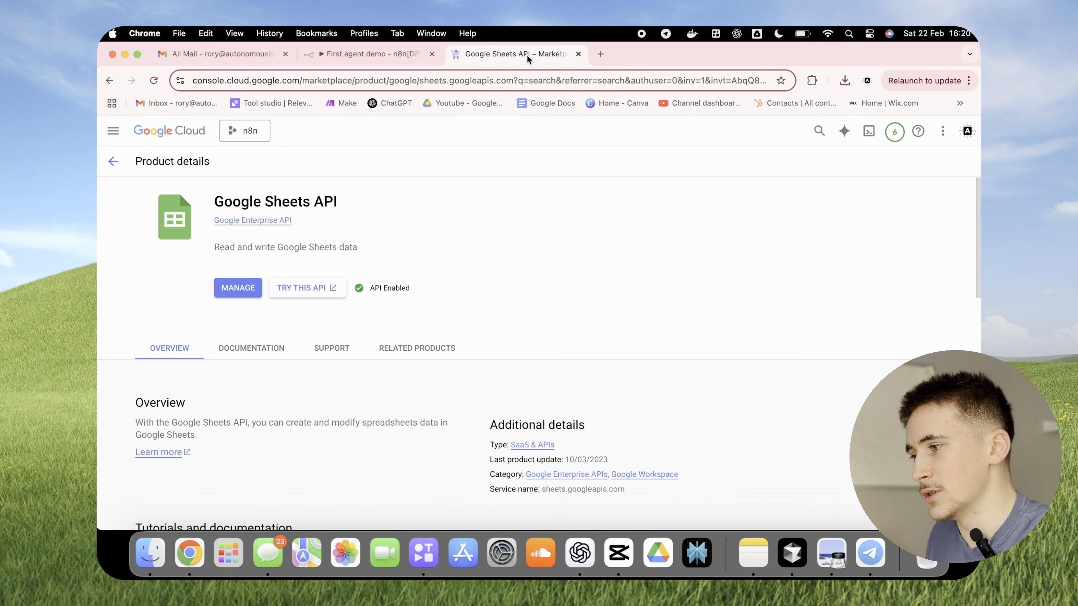
left_click(347, 50)
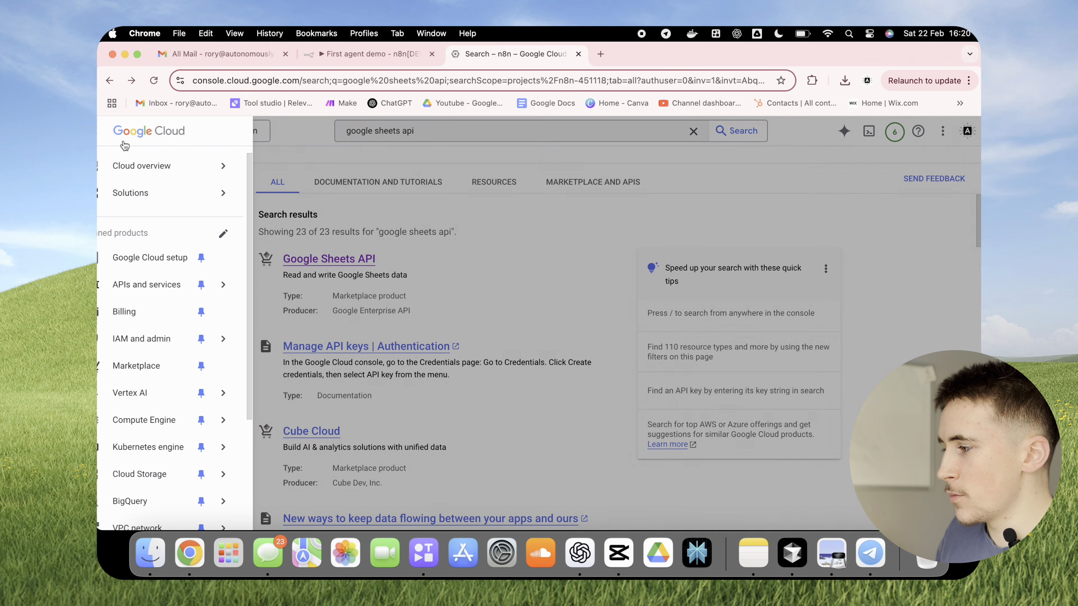
mouse_move(238, 285)
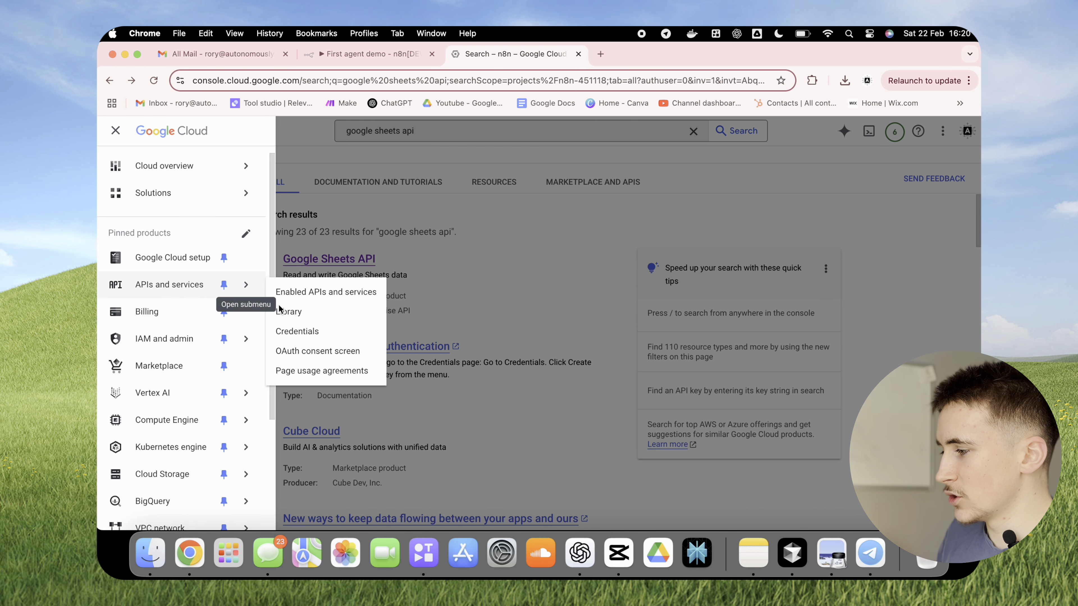
left_click(275, 331)
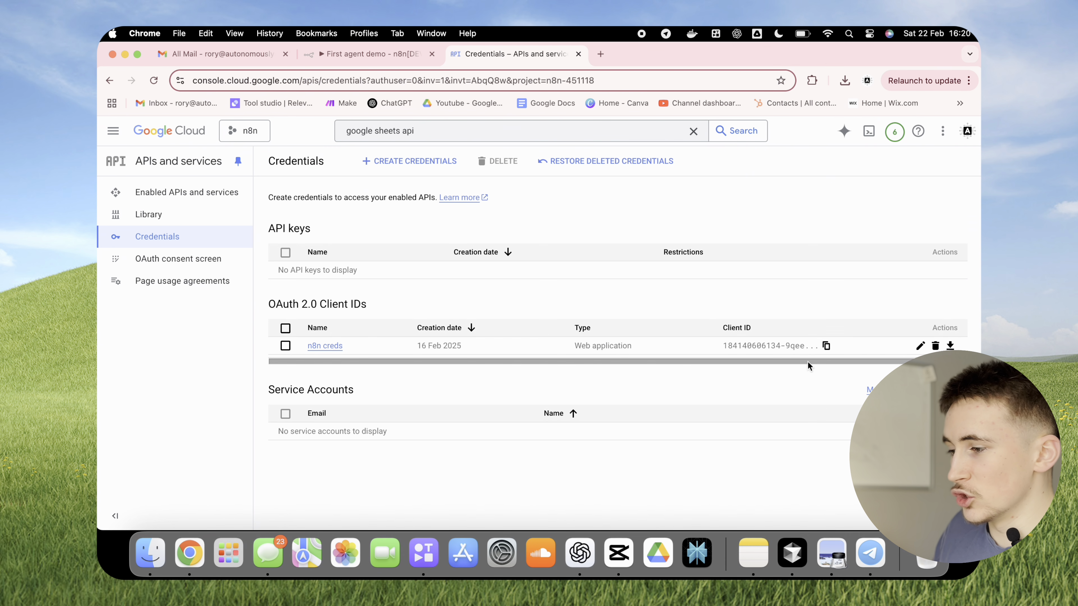
Step: Compare n8n's Client ID and Client Secret fields with the n8n creds OAuth client in Google Cloud, and close the Cloud console
left_click(333, 54)
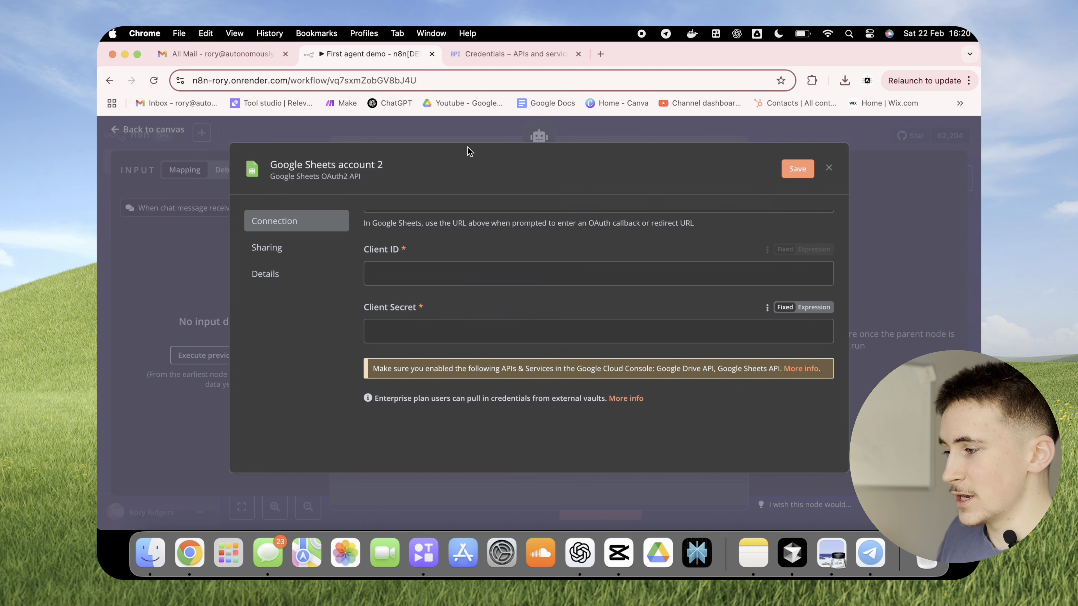
left_click(468, 49)
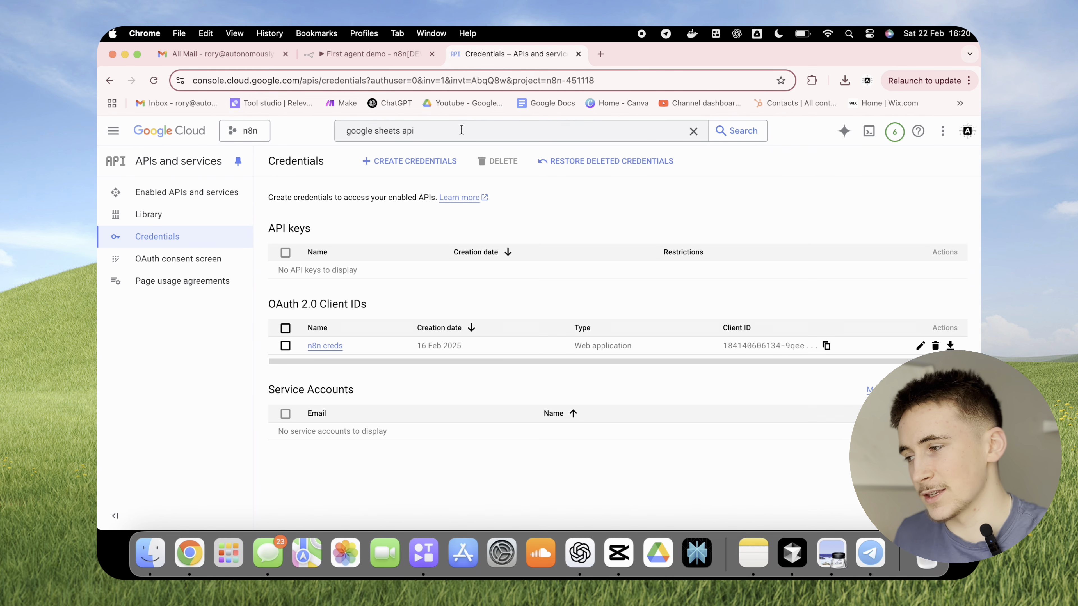
left_click(391, 60)
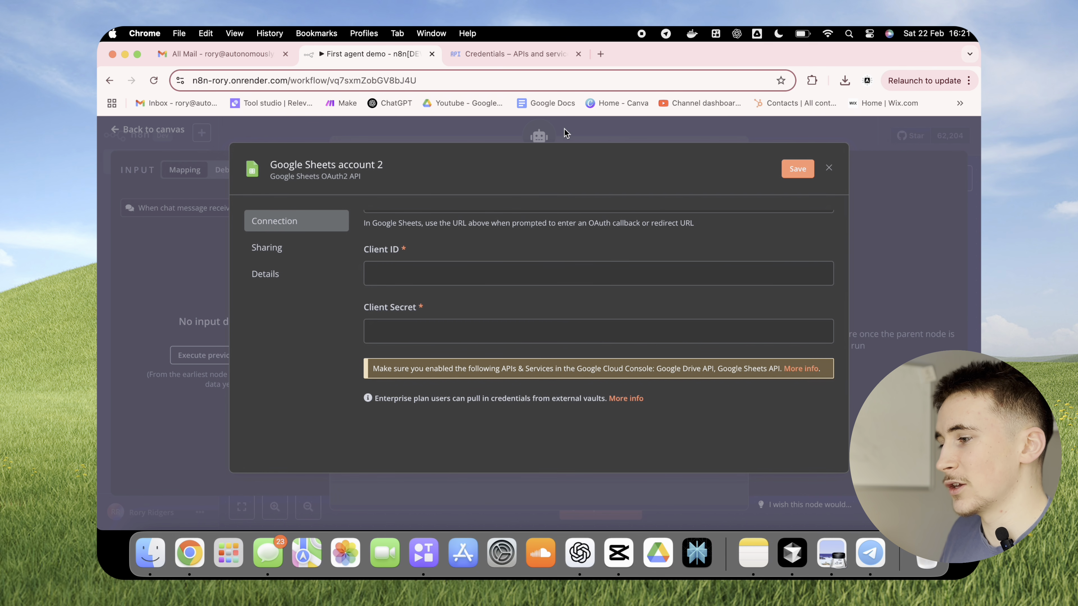
left_click(490, 61)
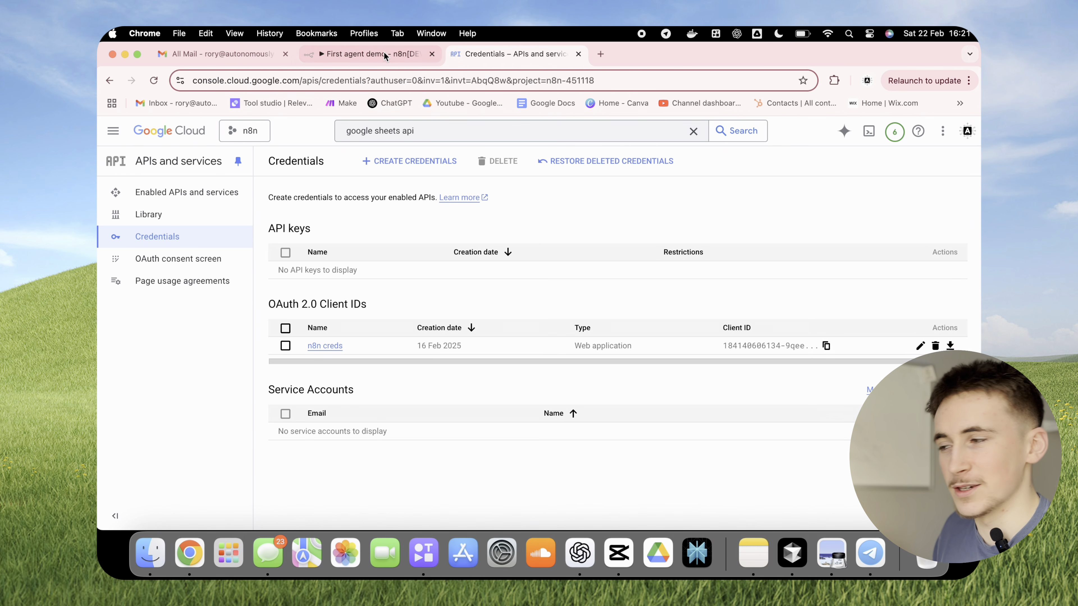
key("super+w")
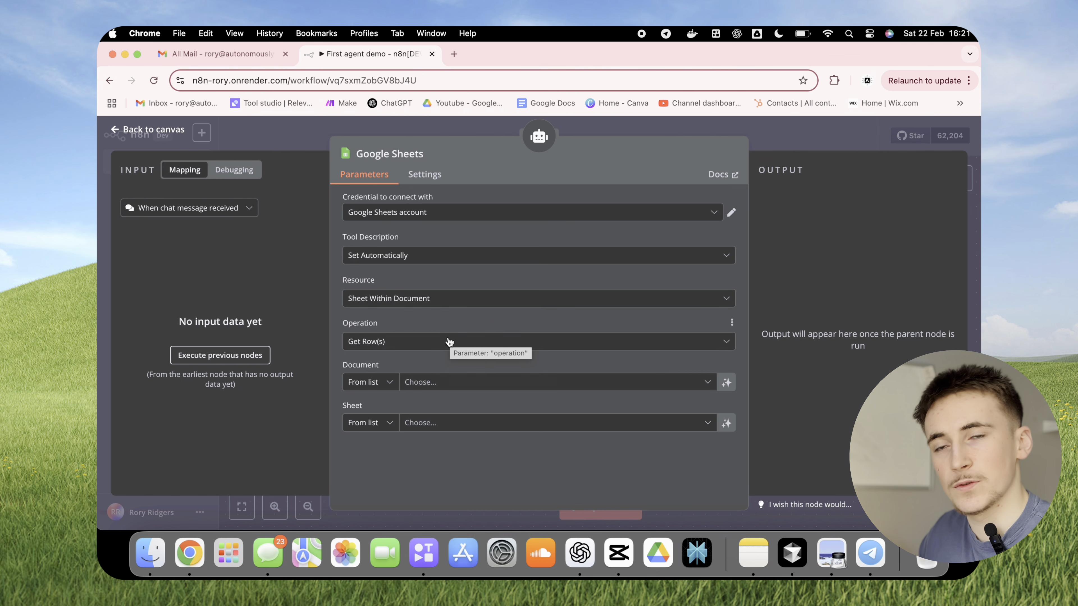
Step: Set the Google Sheets tool's document to Name with emails and its sheet to Sheet1
left_click(454, 381)
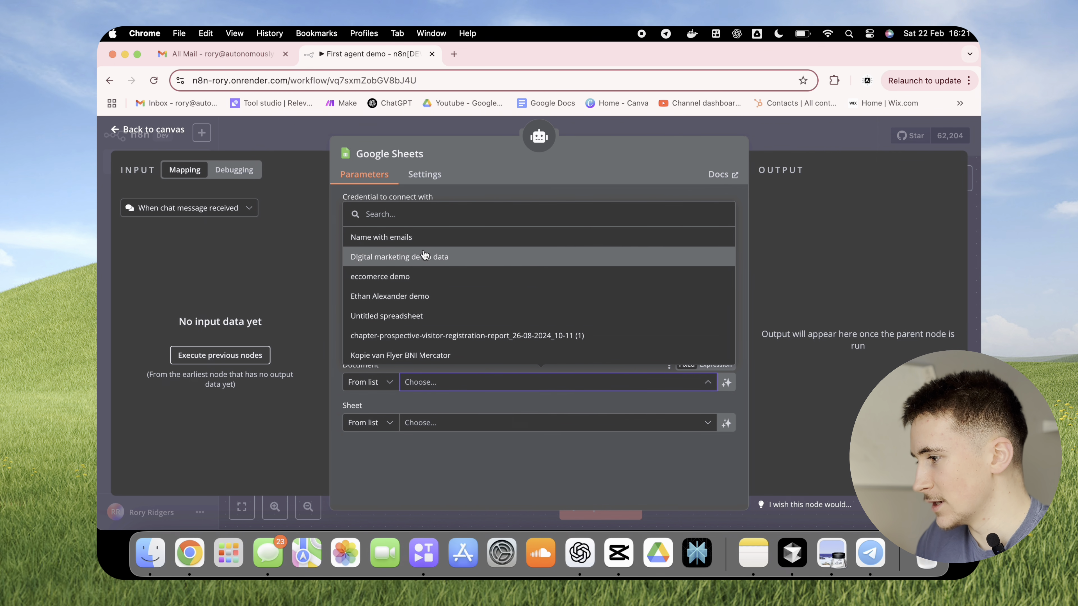
left_click(461, 239)
left_click(467, 430)
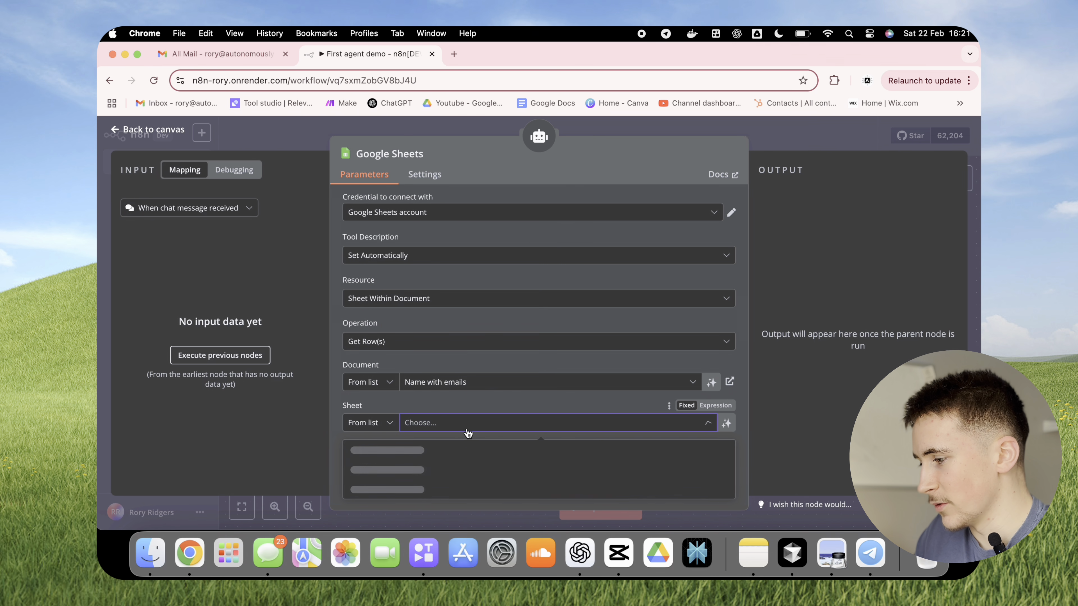
left_click(458, 449)
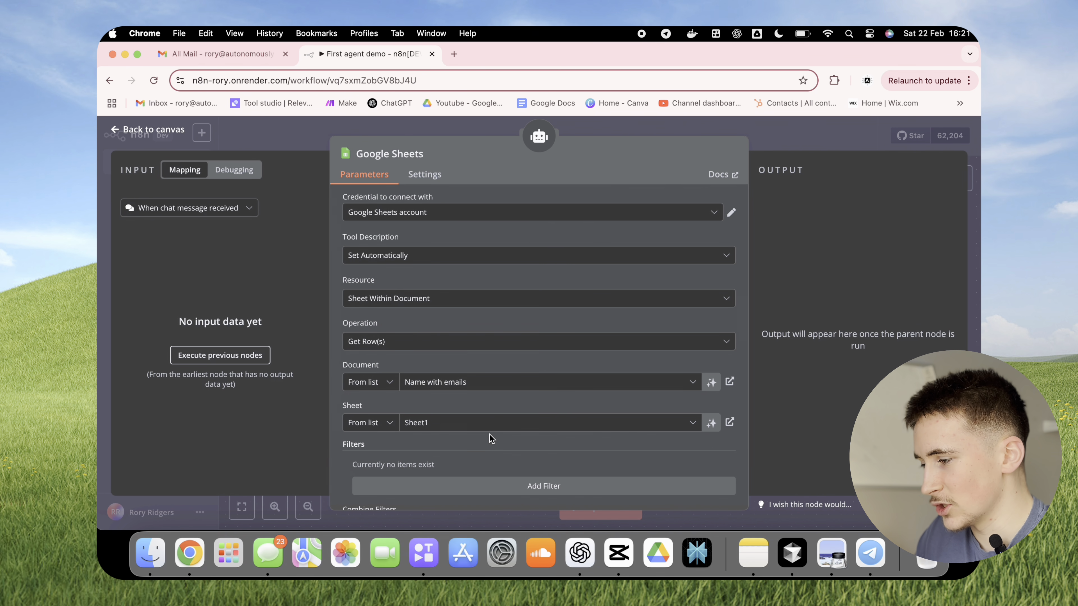
scroll(489, 434, "down", 5)
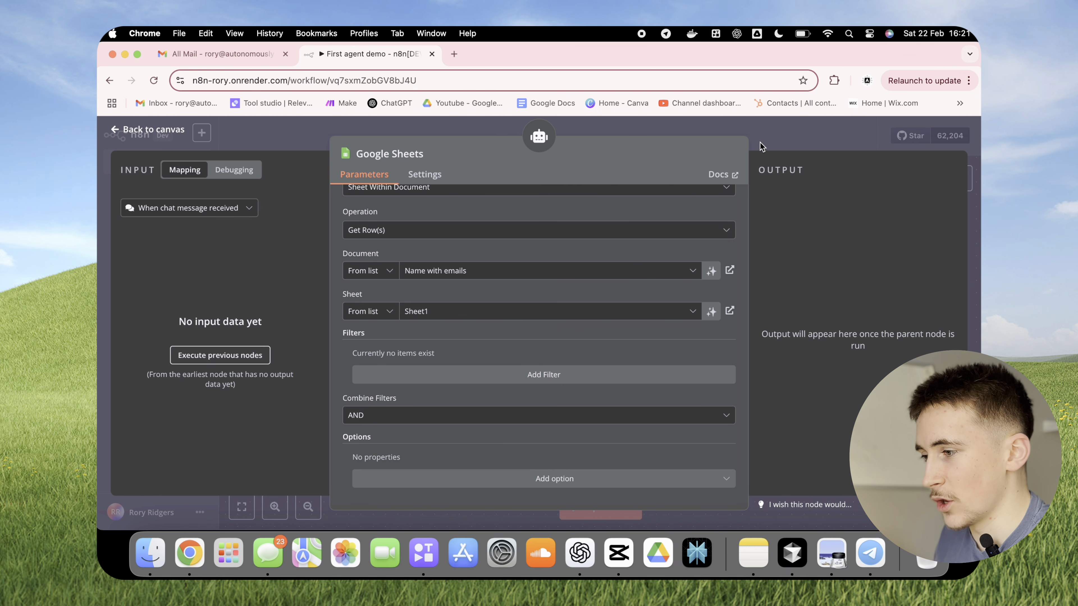
Step: Rename the Google Sheets node as "Names with emails" and move it lower on the canvas, below the Window Buffer Memory node
left_click(427, 156)
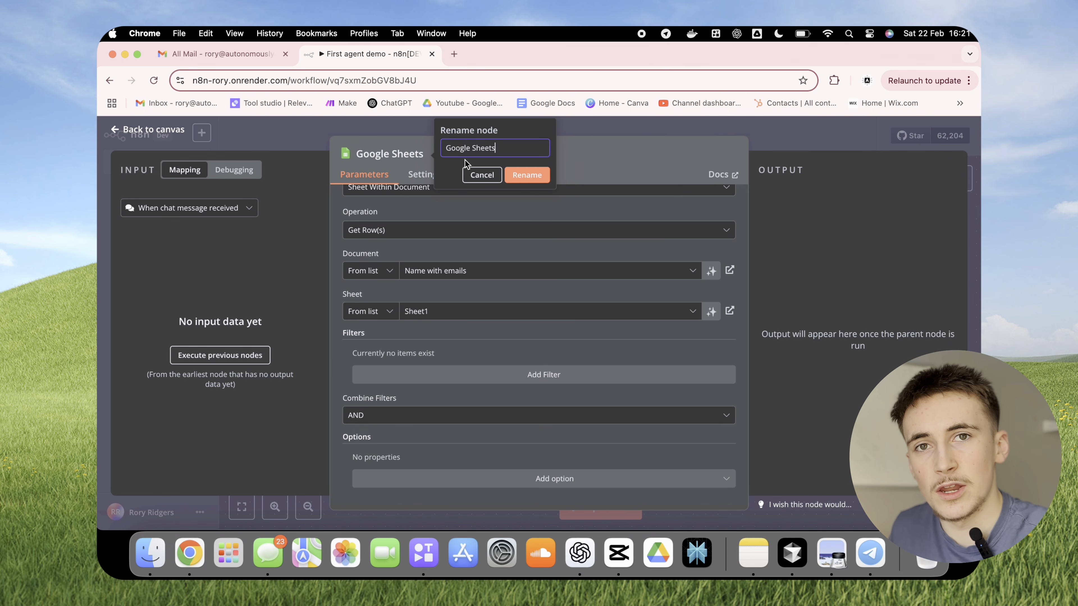
key("BackSpace")
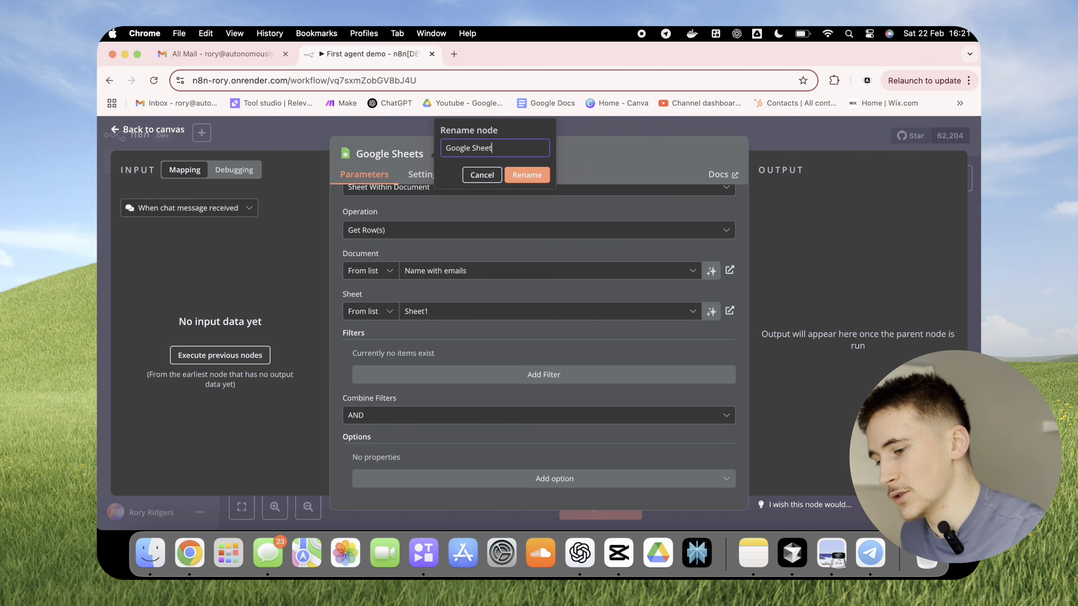
key("BackSpace")
key("BackSpace")
key("BackSpace")
key("BackSpace")
key("BackSpace")
key("BackSpace")
key("BackSpace")
key("BackSpace")
key("BackSpace")
key("BackSpace")
key("BackSpace")
key("BackSpace")
type("Names with emails")
key("Return")
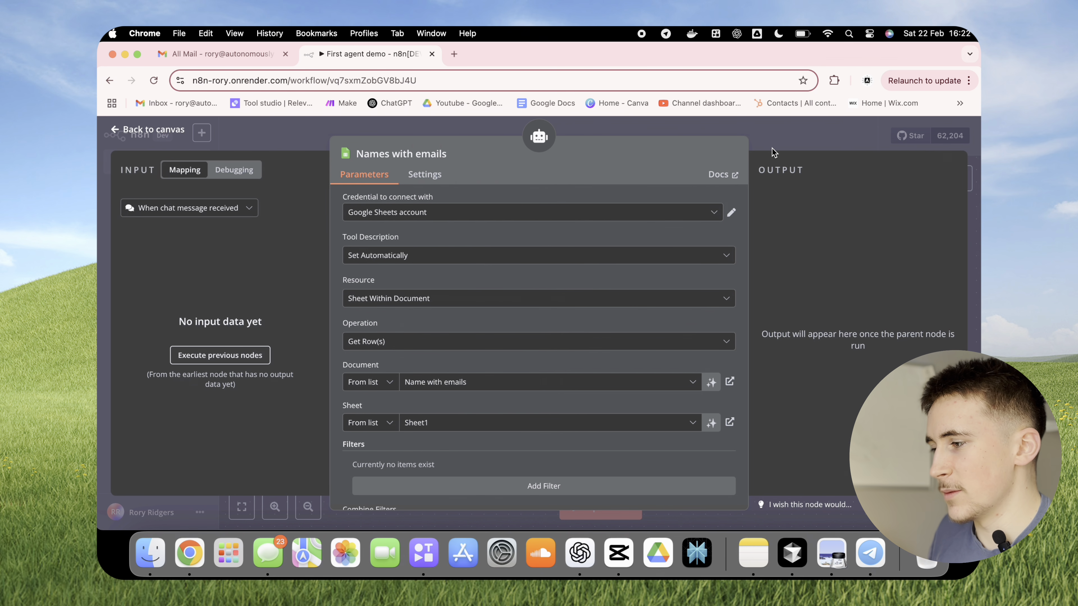
left_click(776, 137)
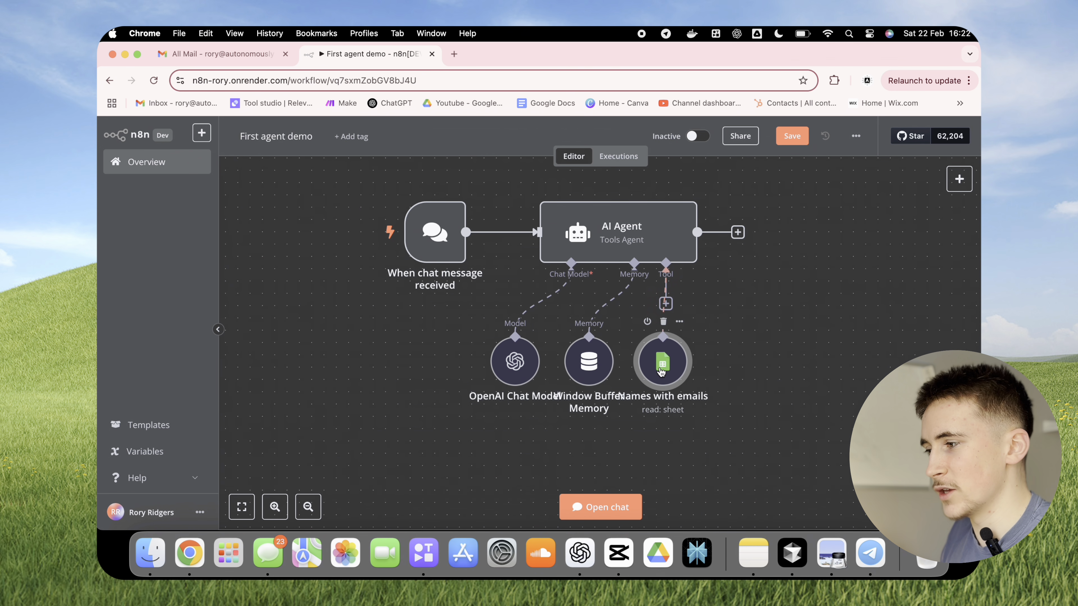
left_click_drag(661, 372, 649, 434)
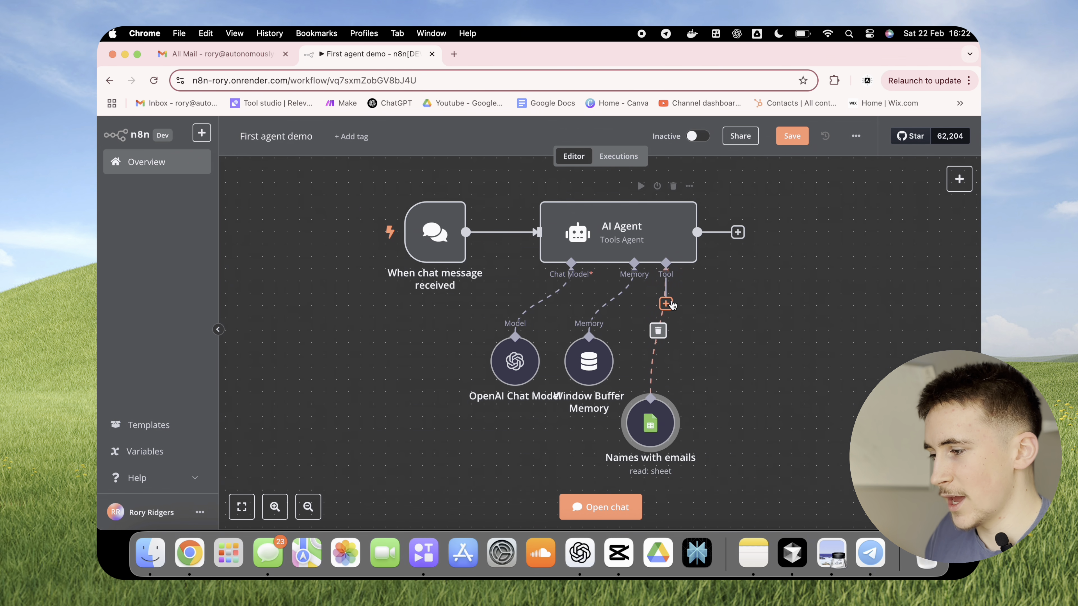
Step: Search the AI Agent's available tools for "gmail" and add the Gmail Tool
left_click(666, 304)
type("gmai")
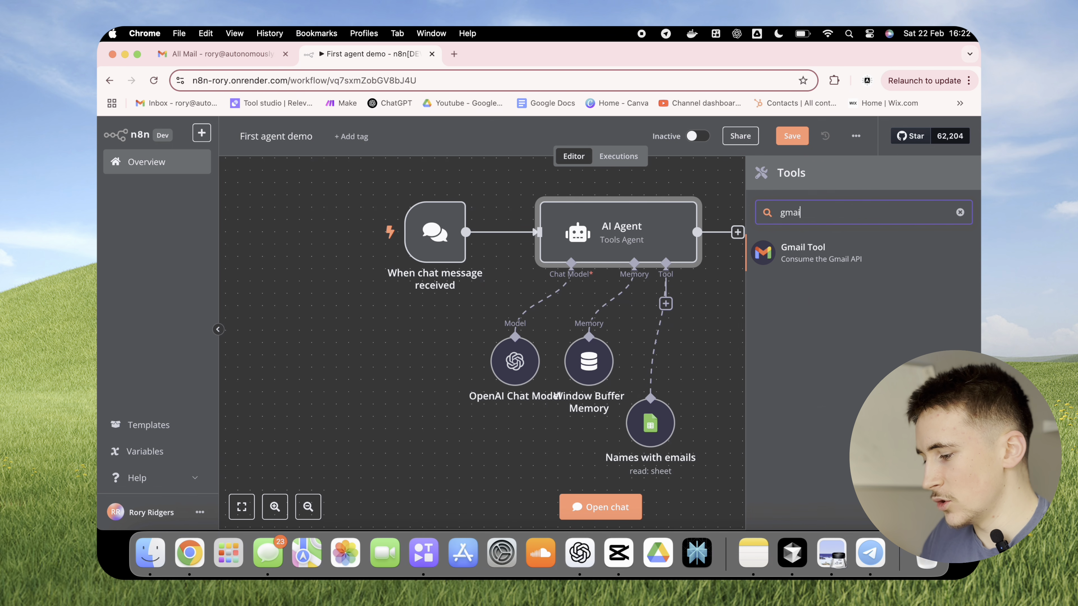
type("l")
left_click(807, 265)
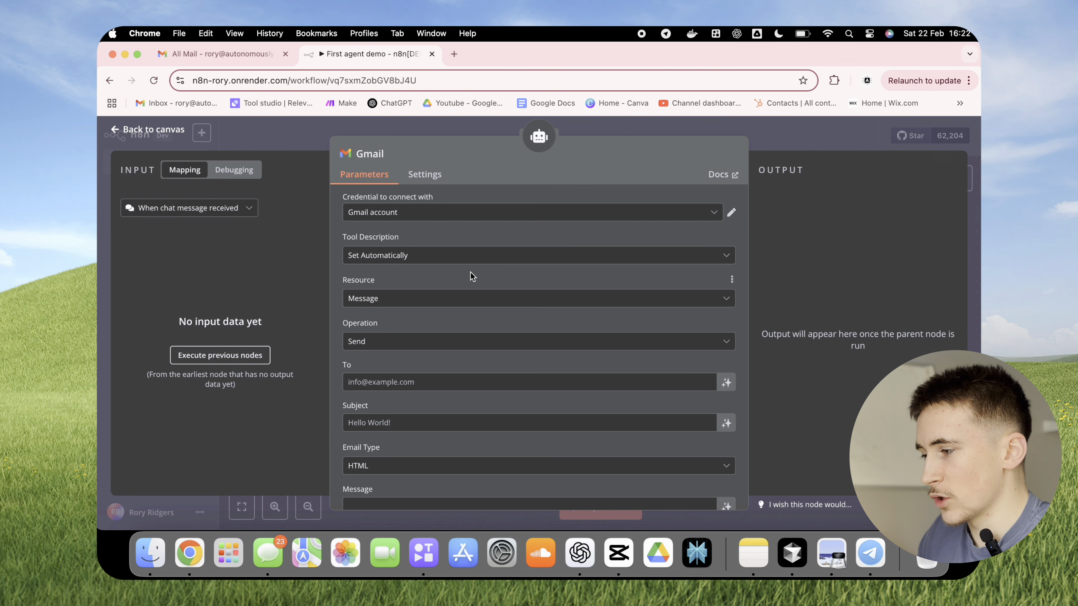
Step: Choose Message as the Gmail tool's resource and keep Send as its operation
scroll(460, 274, "down", 1)
left_click(448, 267)
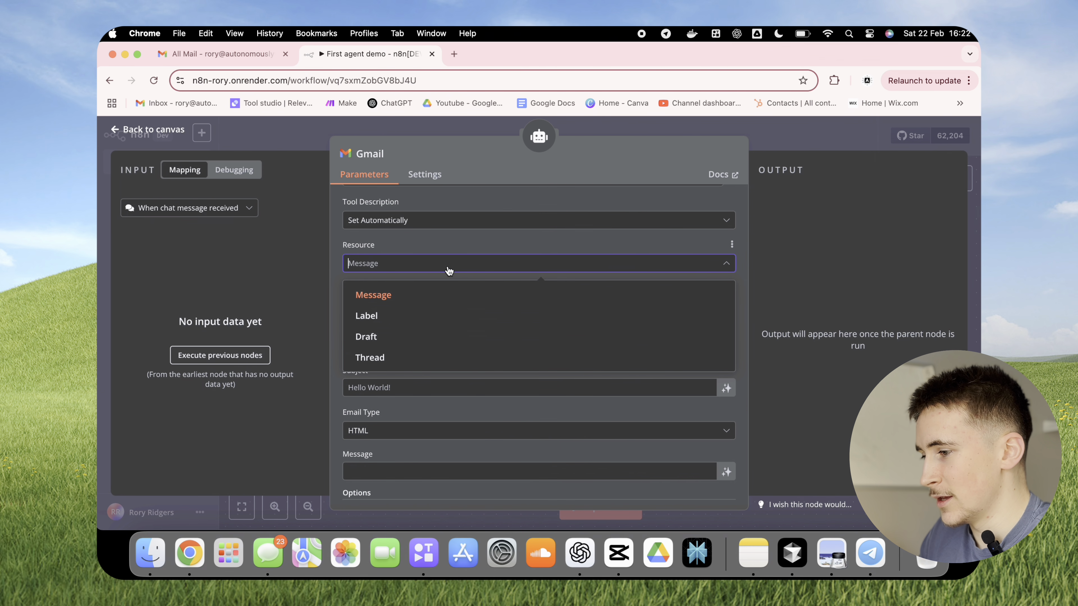
left_click(410, 303)
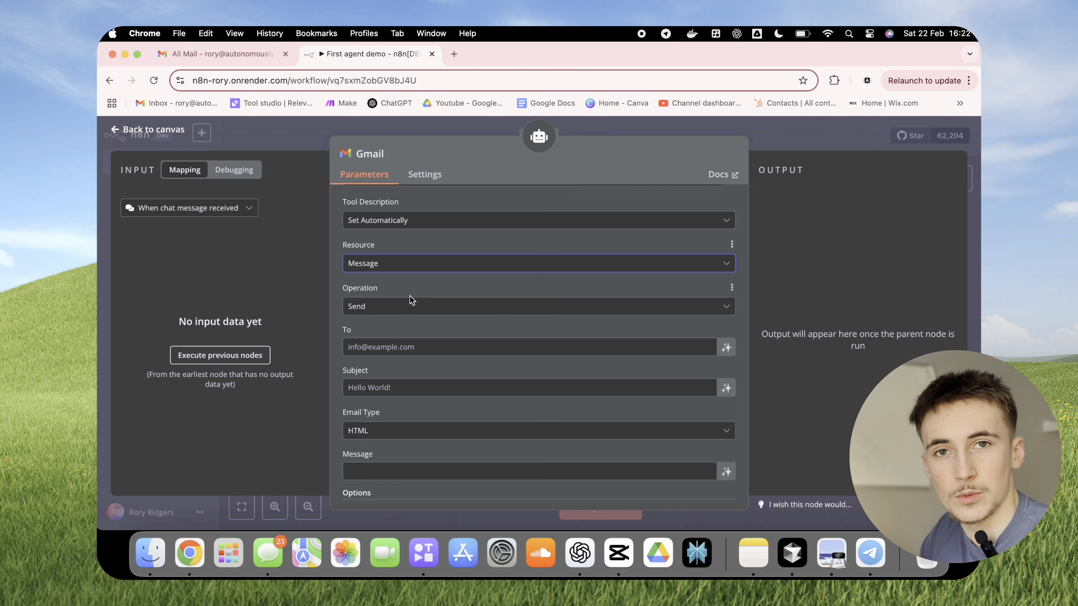
left_click(412, 309)
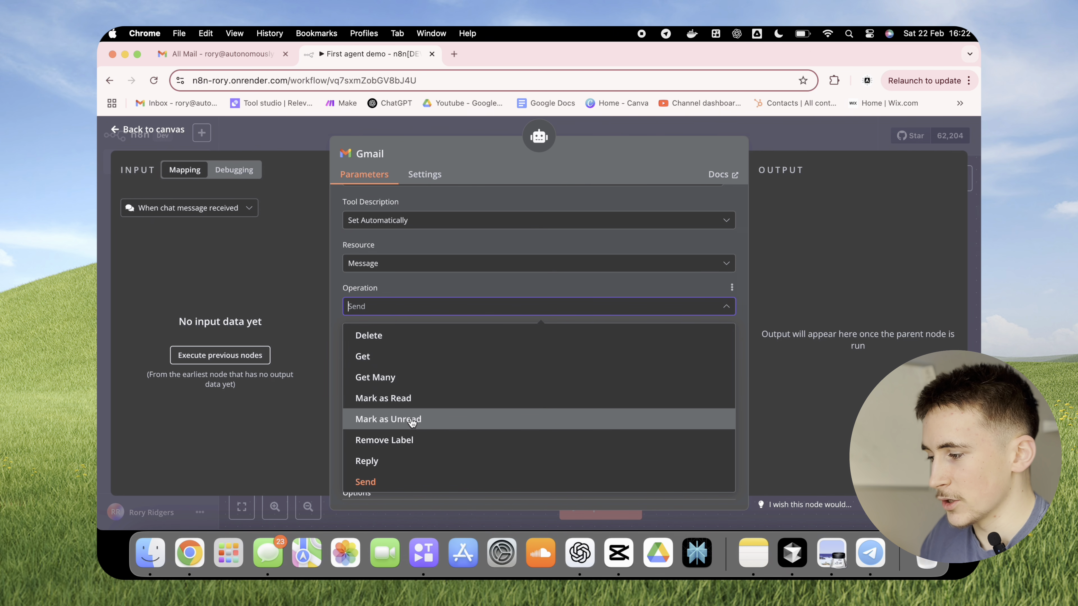
left_click(428, 306)
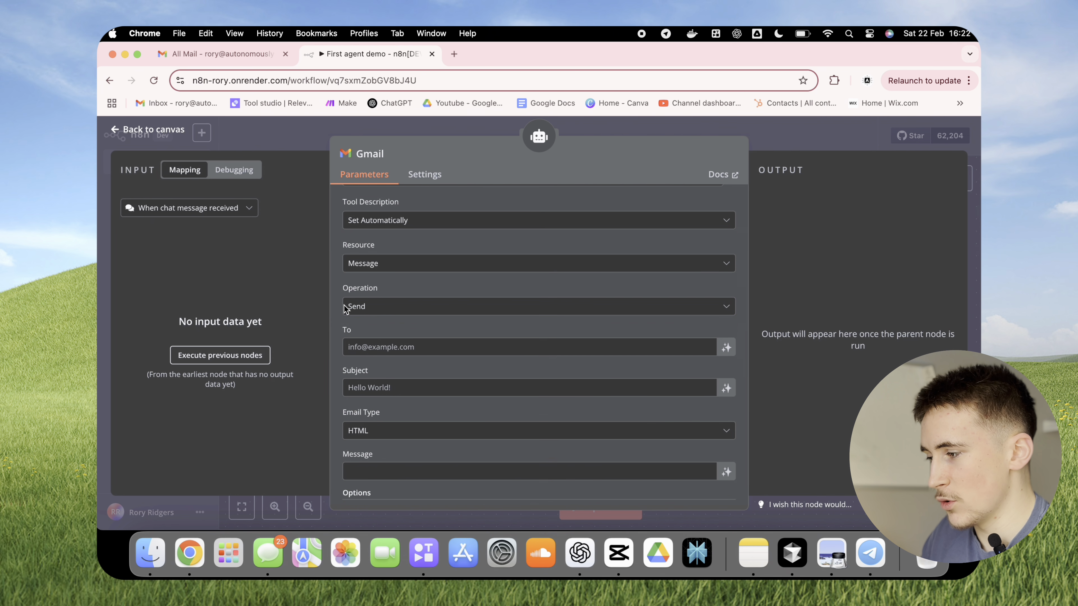
Step: Let the model automatically define the Gmail tool's To, Subject and Message parameters
scroll(434, 338, "down", 2)
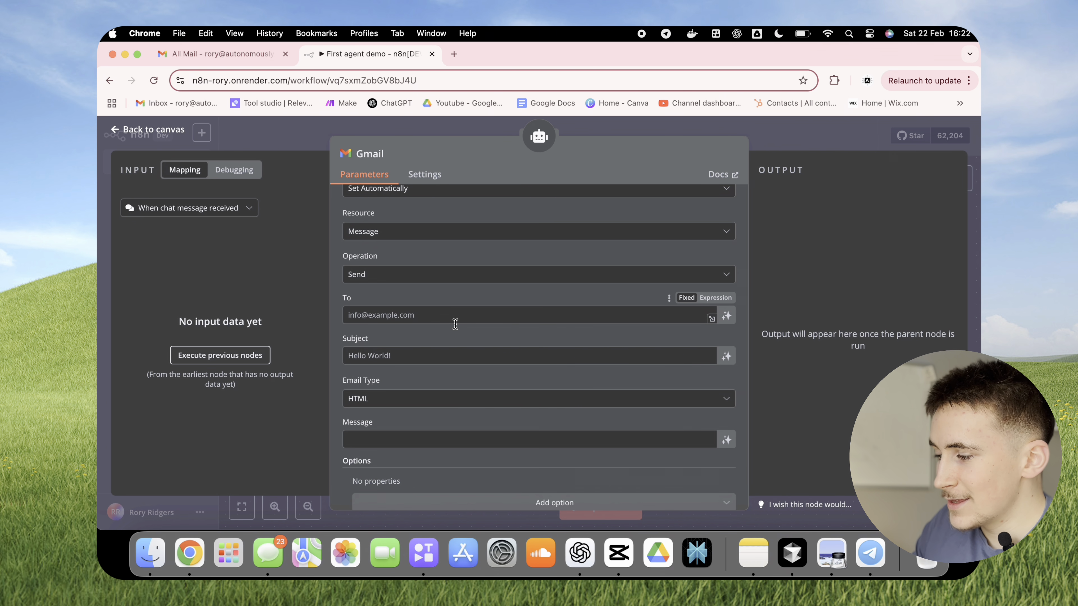
scroll(424, 317, "down", 1)
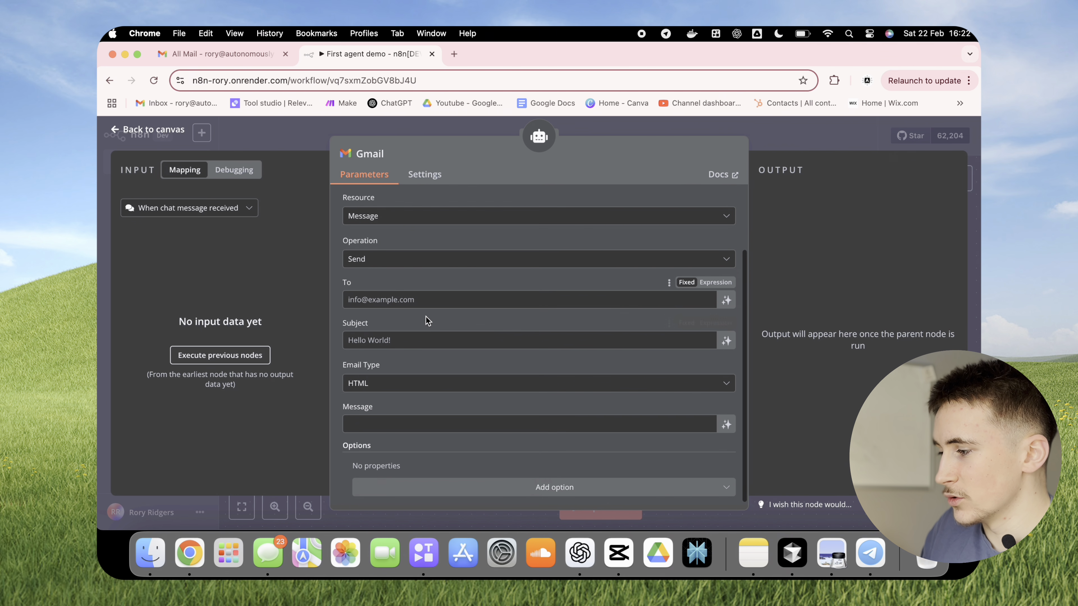
scroll(386, 346, "down", 1)
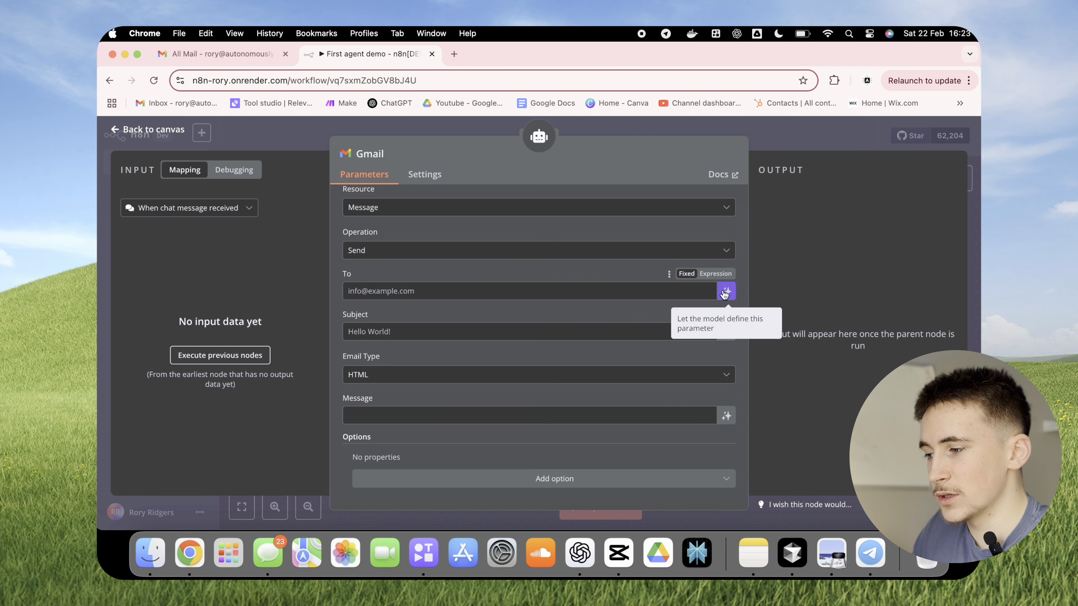
left_click(724, 292)
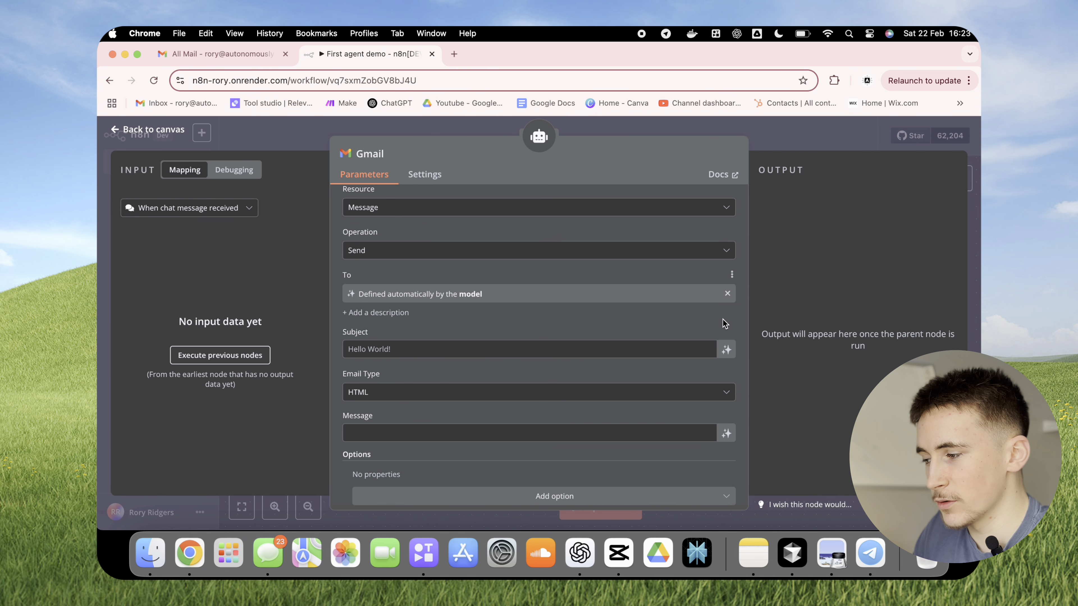
left_click(726, 350)
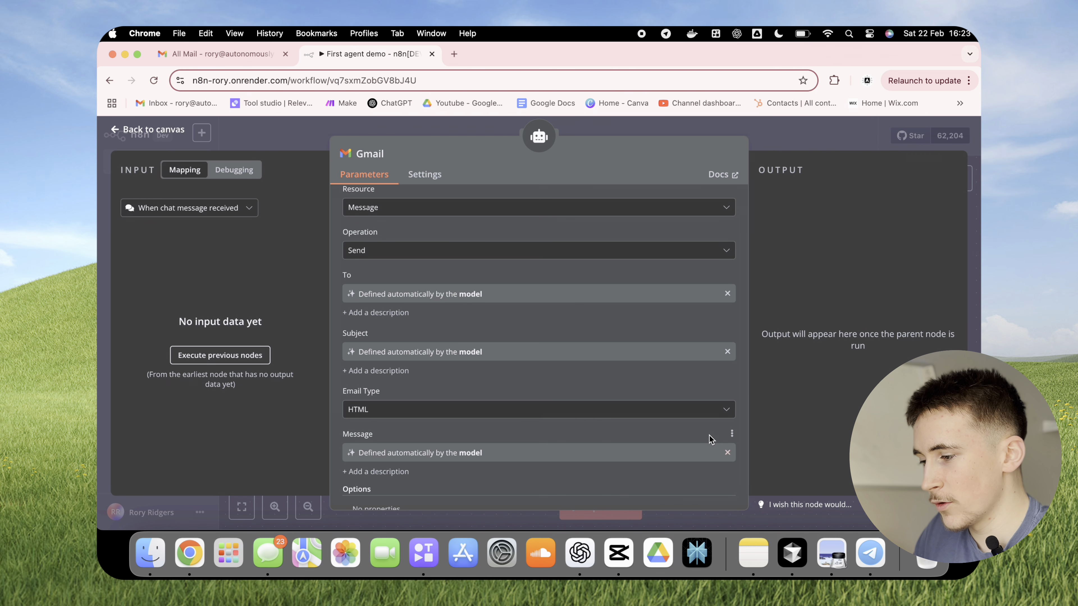
left_click(726, 451)
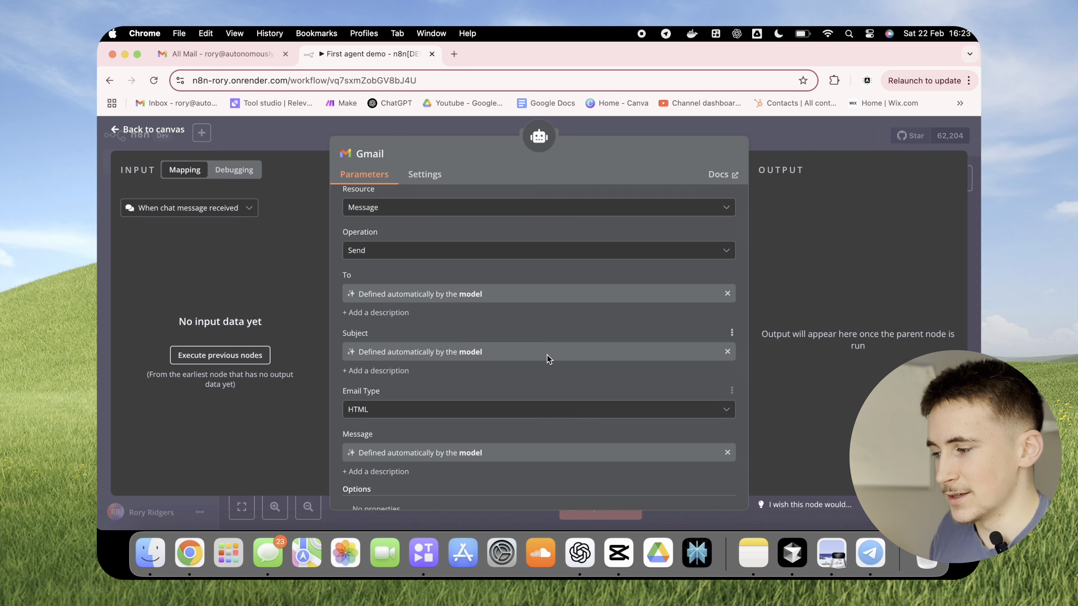
Step: Set the Gmail tool's email type to Text
scroll(550, 361, "down", 2)
left_click(475, 369)
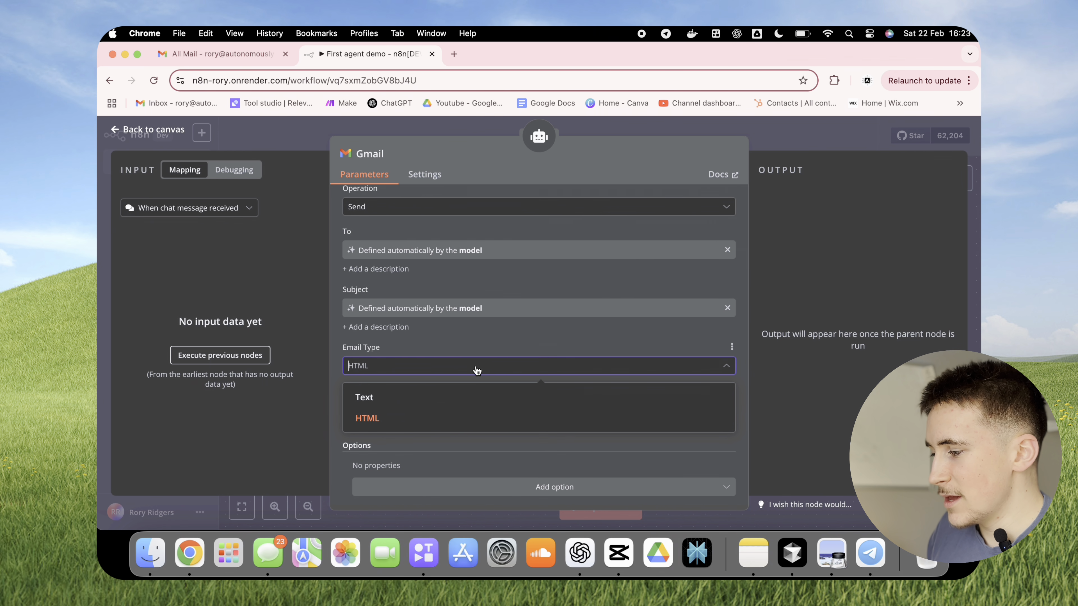
left_click(429, 400)
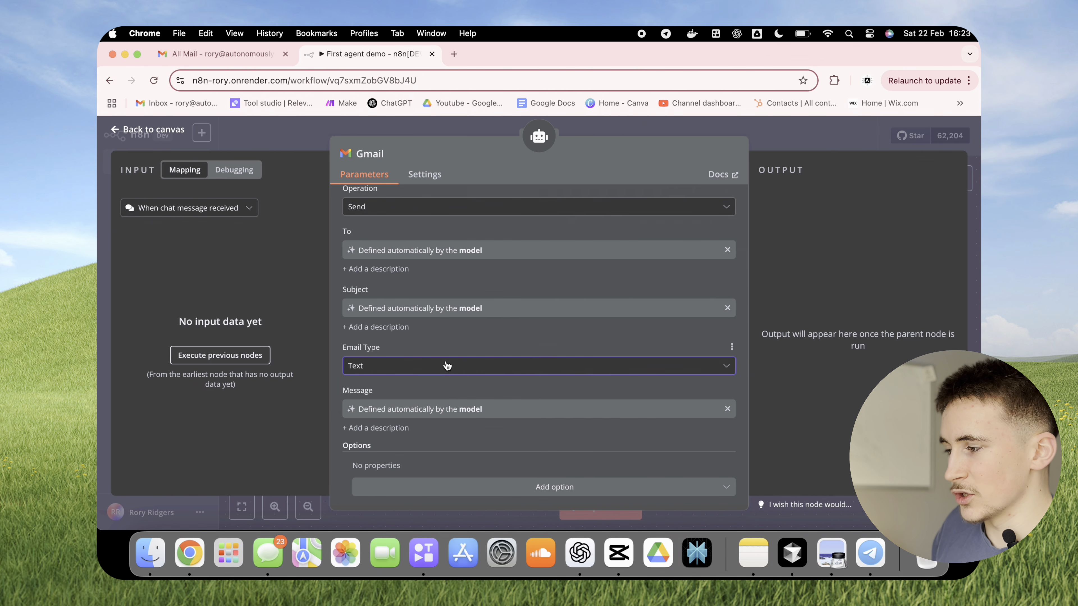
Step: Add the Append n8n Attribution option to the Gmail tool
scroll(451, 366, "down", 1)
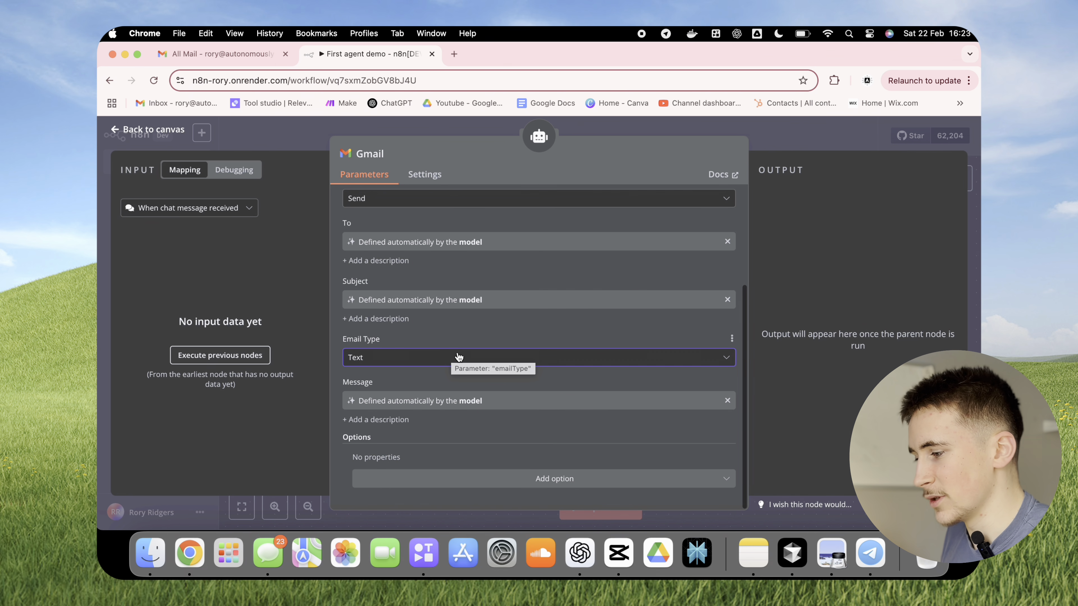
left_click(469, 480)
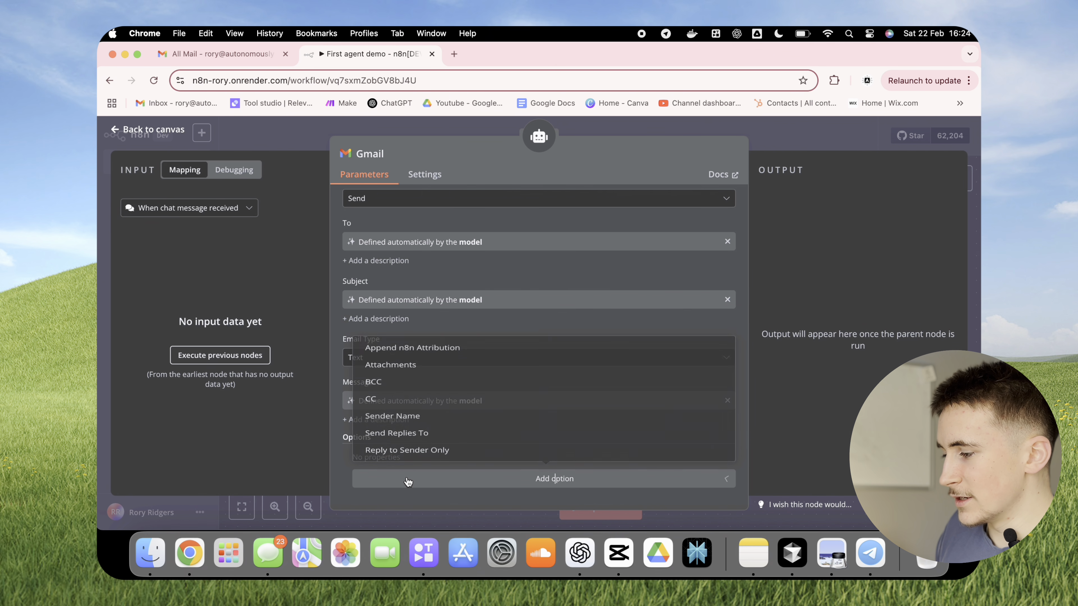
left_click(448, 323)
scroll(441, 385, "down", 1)
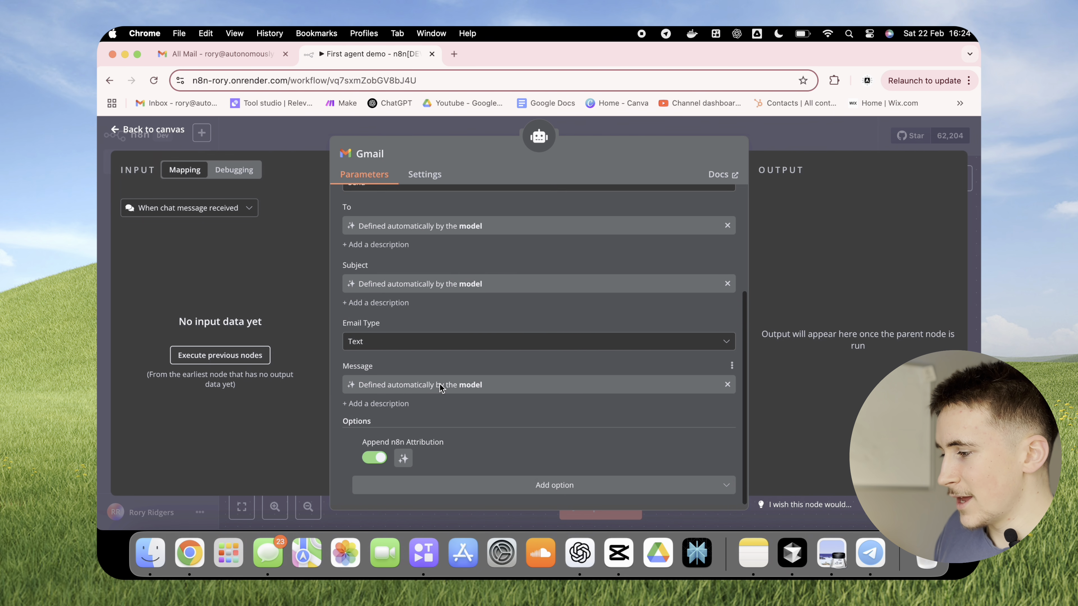
Step: Turn off Append n8n Attribution for the Gmail tool and move its node closer to the Names with emails node
left_click(375, 452)
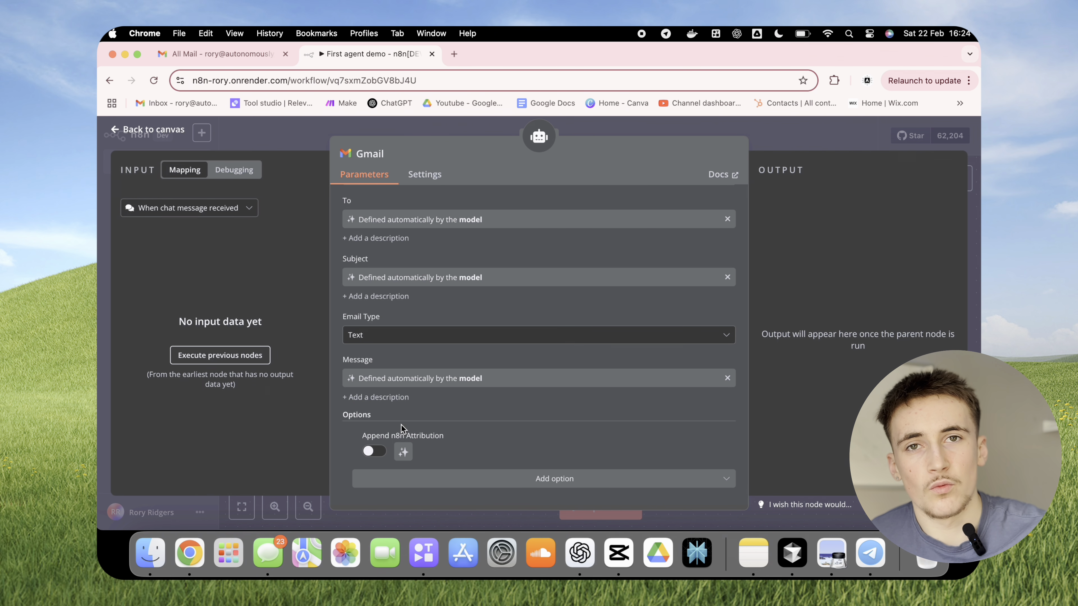
left_click(797, 148)
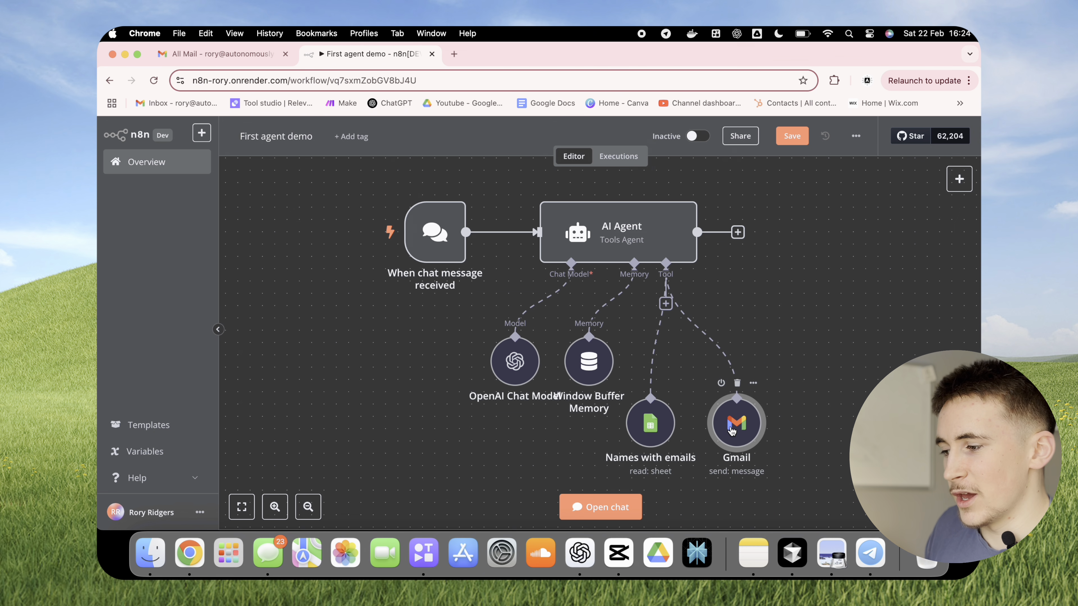
left_click_drag(727, 416, 702, 415)
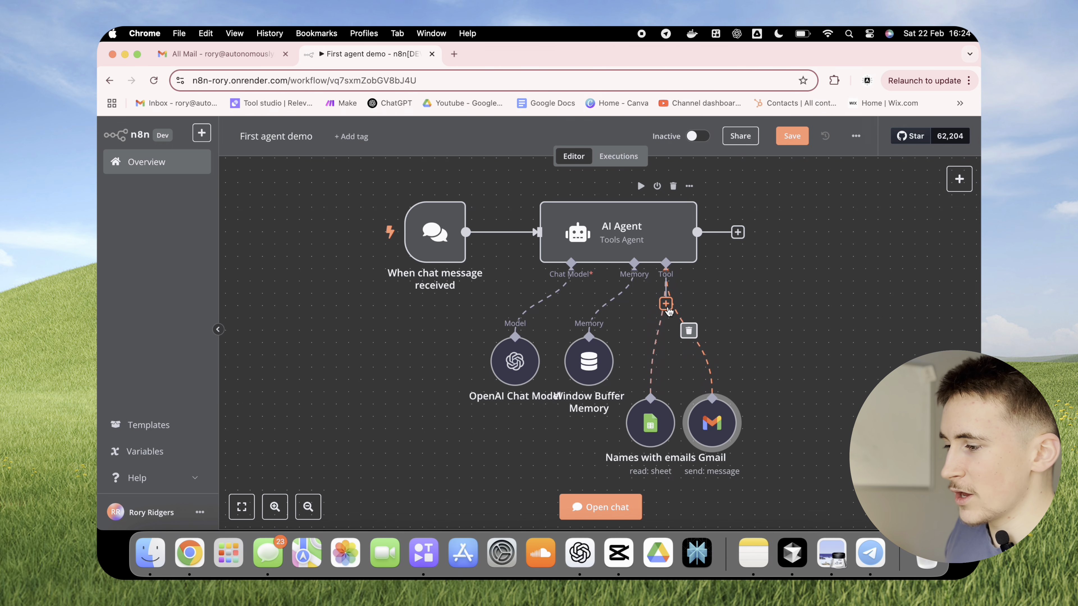
Step: Add a second Gmail tool to the AI Agent
left_click(666, 307)
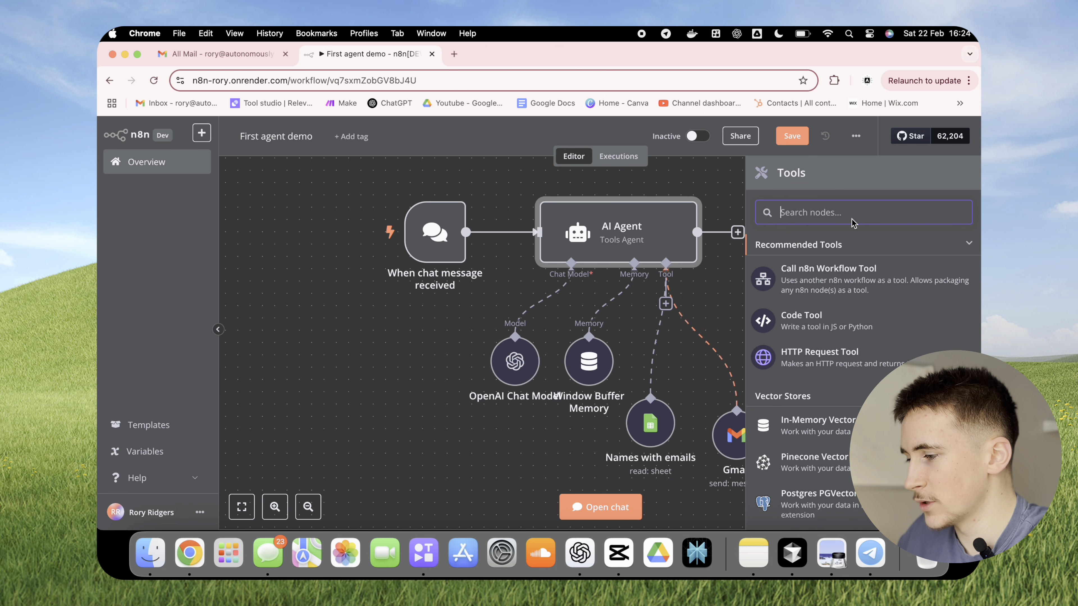
type("gmai")
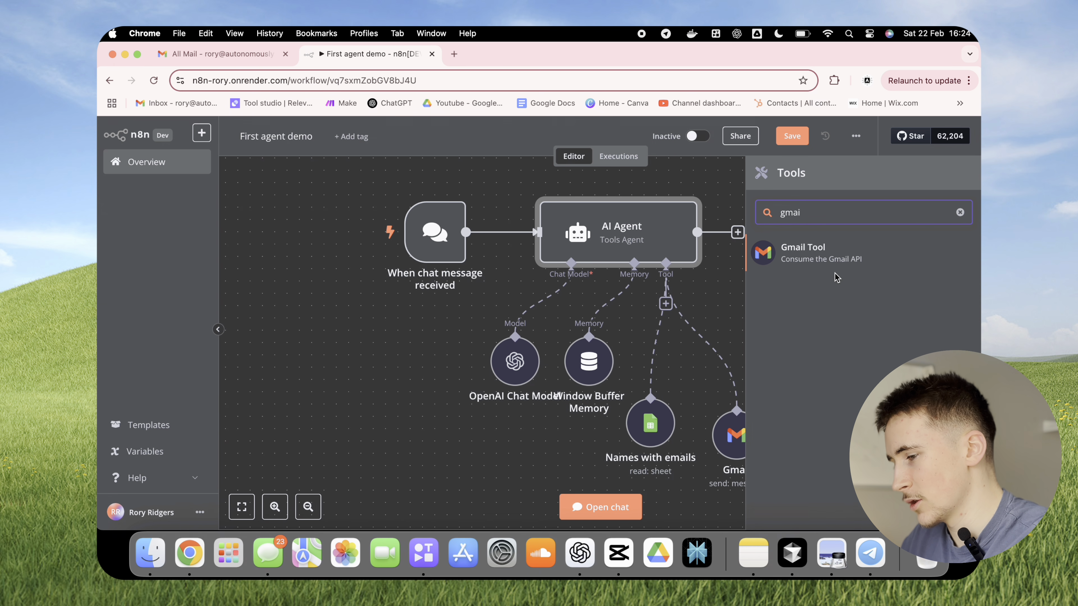
left_click(829, 270)
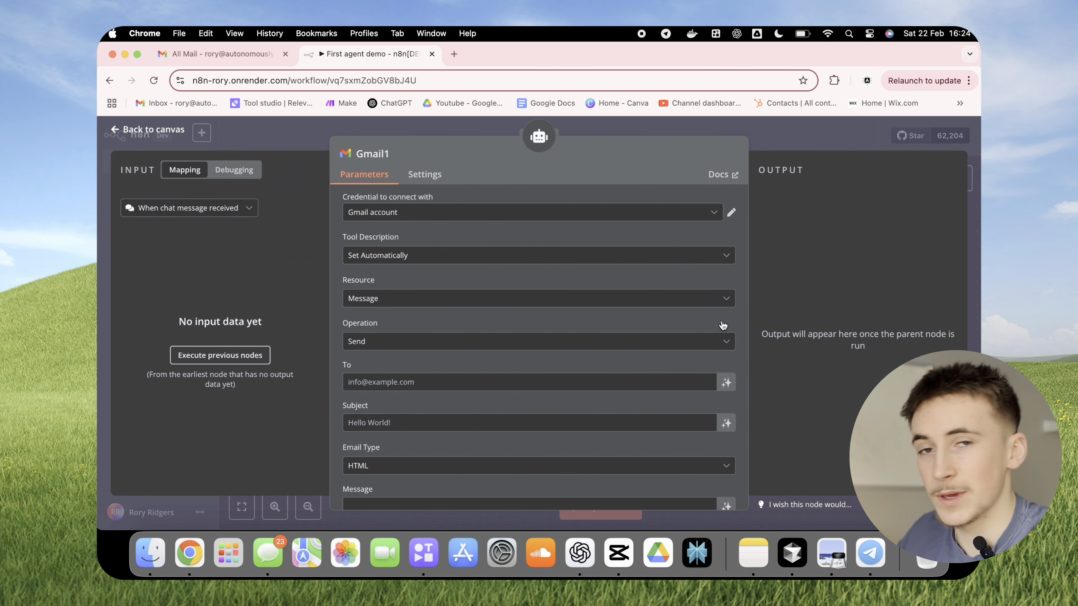
Step: Set the second Gmail tool's operation to Get Many with a limit of 30, and return to the canvas
left_click(509, 342)
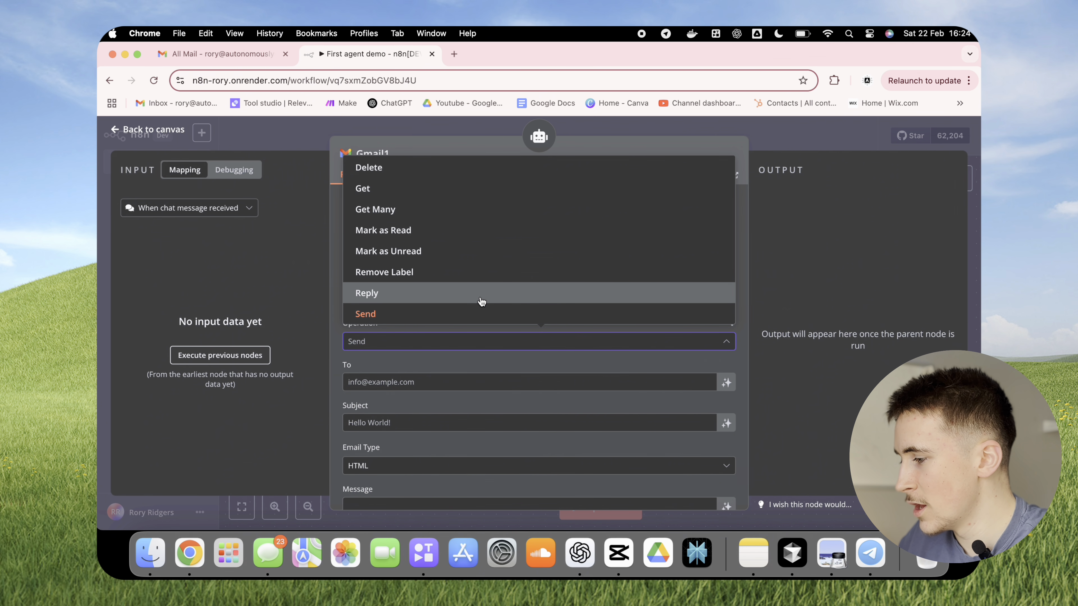
left_click(416, 210)
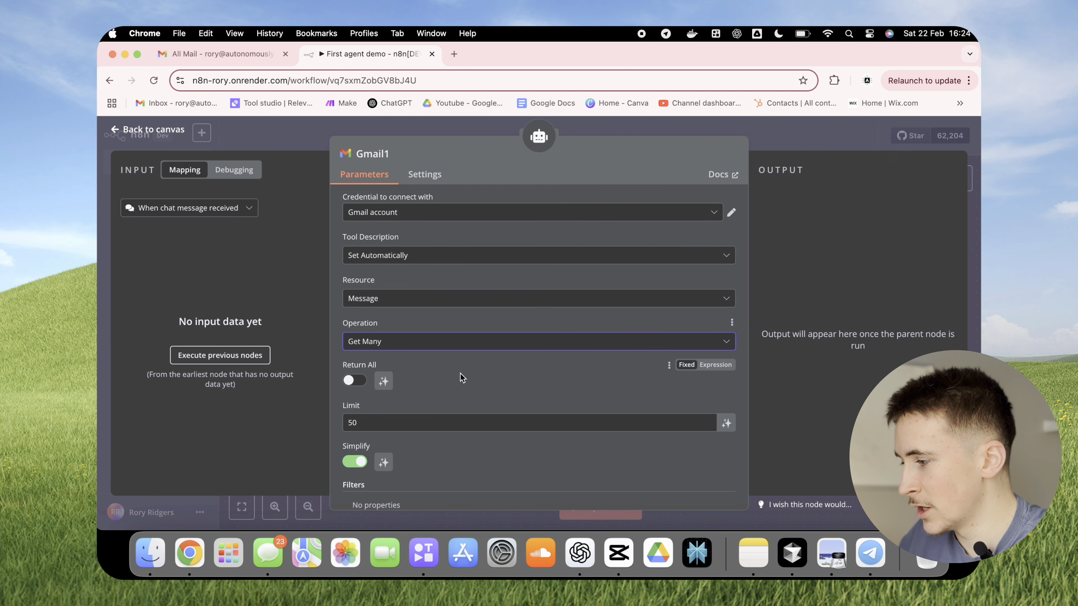
scroll(456, 382, "down", 1)
scroll(462, 379, "down", 1)
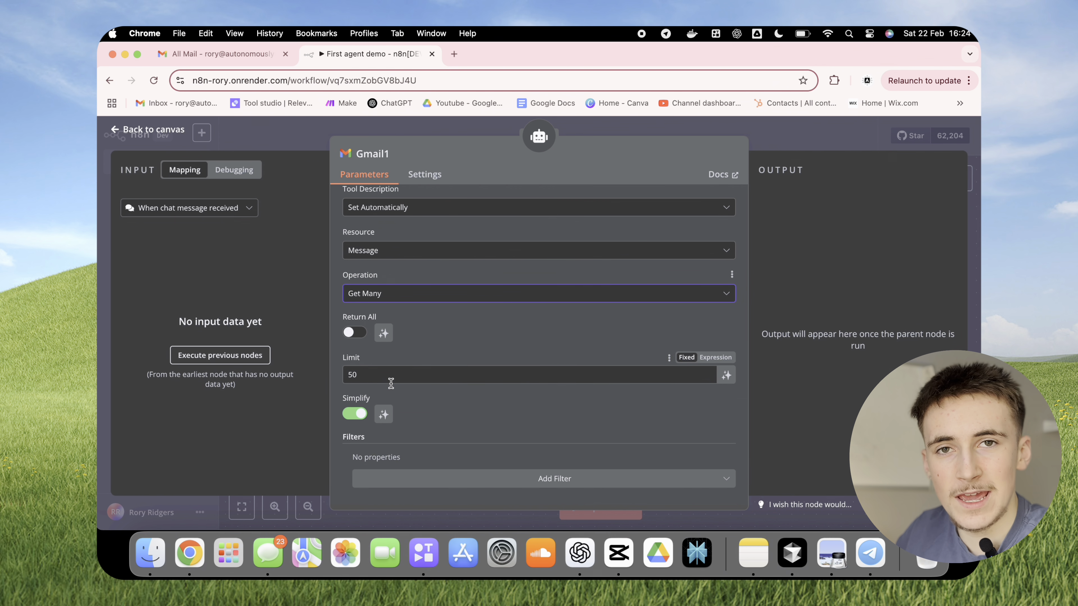
left_click(352, 374)
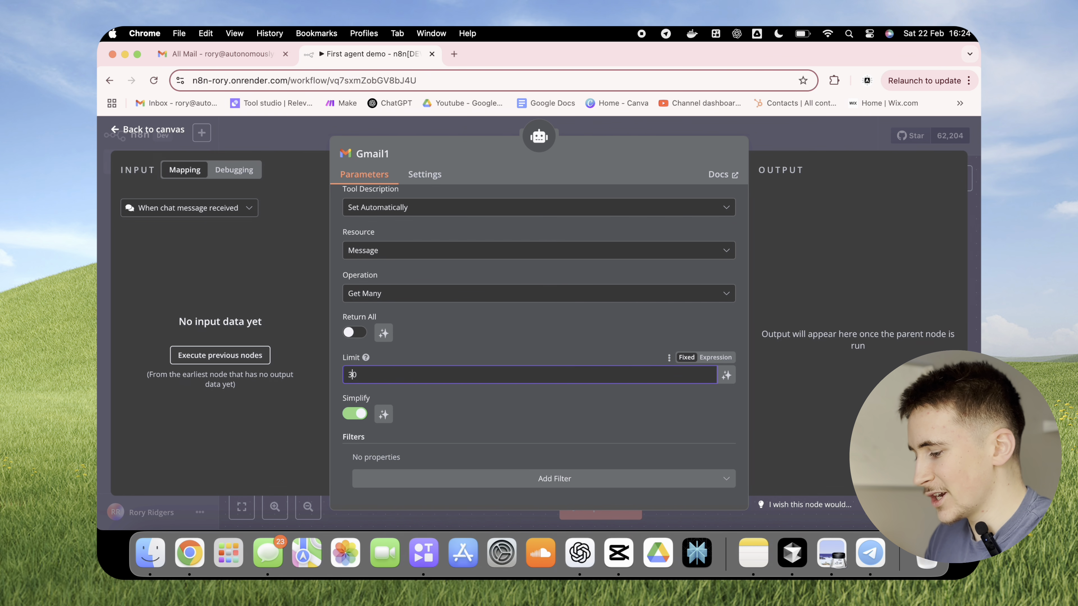
left_click(342, 371)
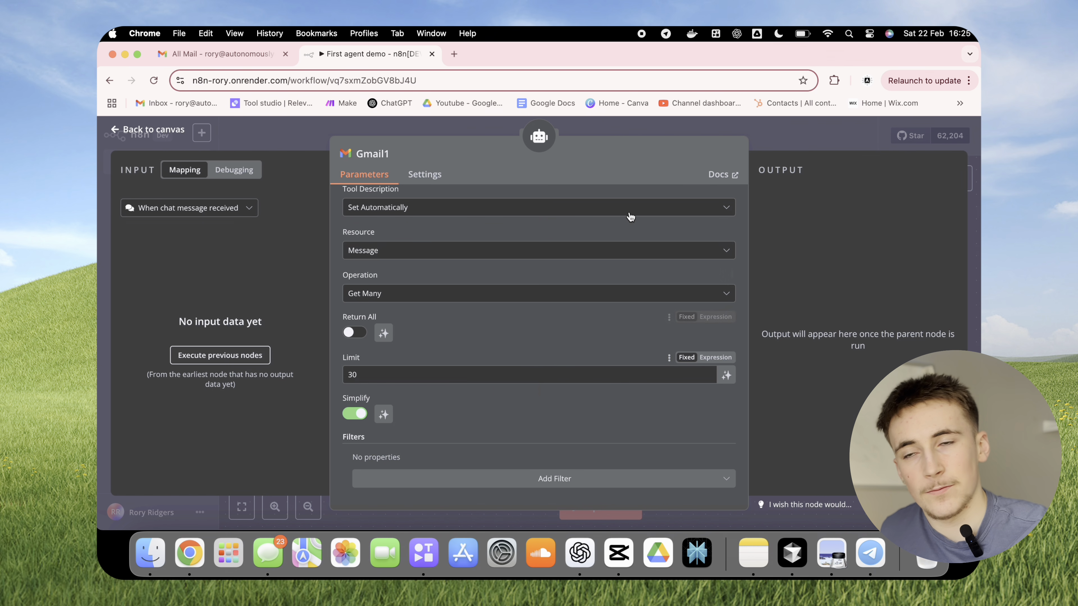
key("Escape")
Step: Arrange the two Gmail nodes in a row beside Names with emails, with the sending tool in between
left_click_drag(736, 435, 822, 411)
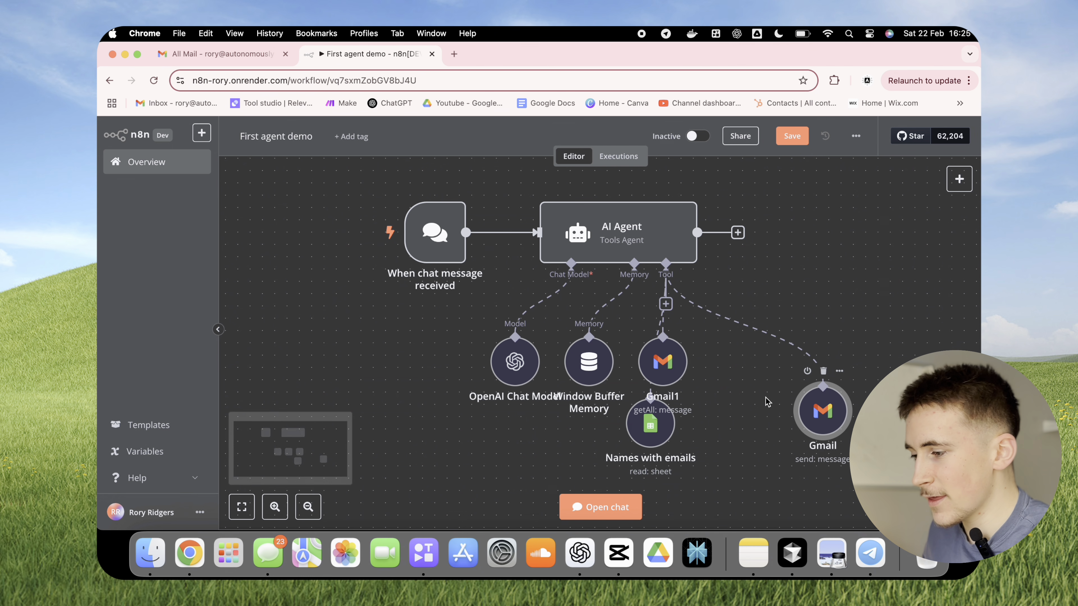
left_click_drag(670, 370, 740, 423)
mouse_move(822, 411)
left_mouse_down()
mouse_move(685, 386)
mouse_move(688, 401)
mouse_move(822, 411)
left_mouse_up()
left_click_drag(683, 405, 720, 429)
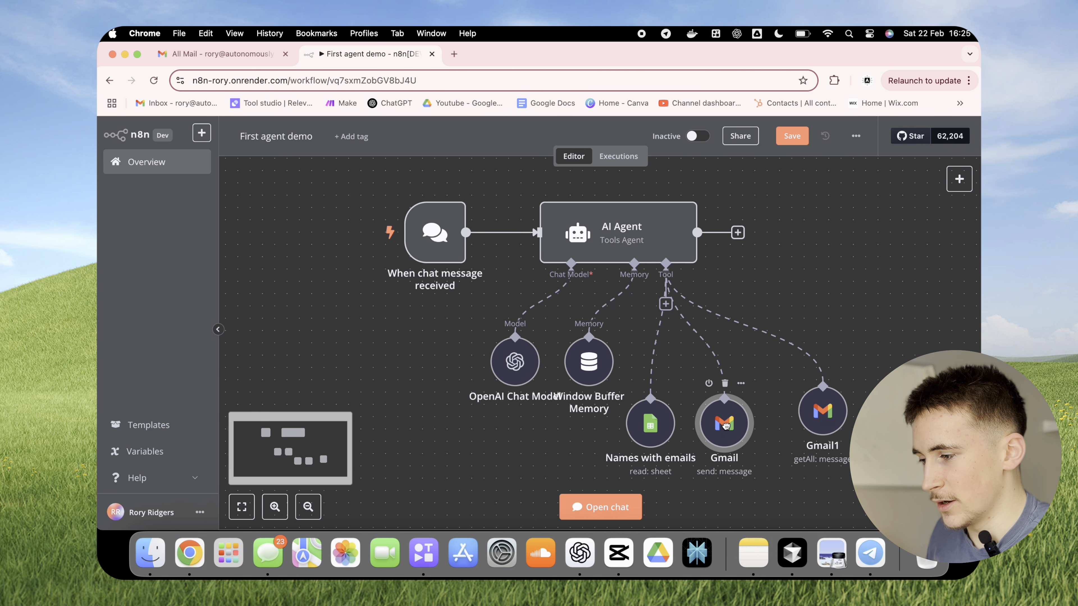
left_click_drag(815, 419, 799, 437)
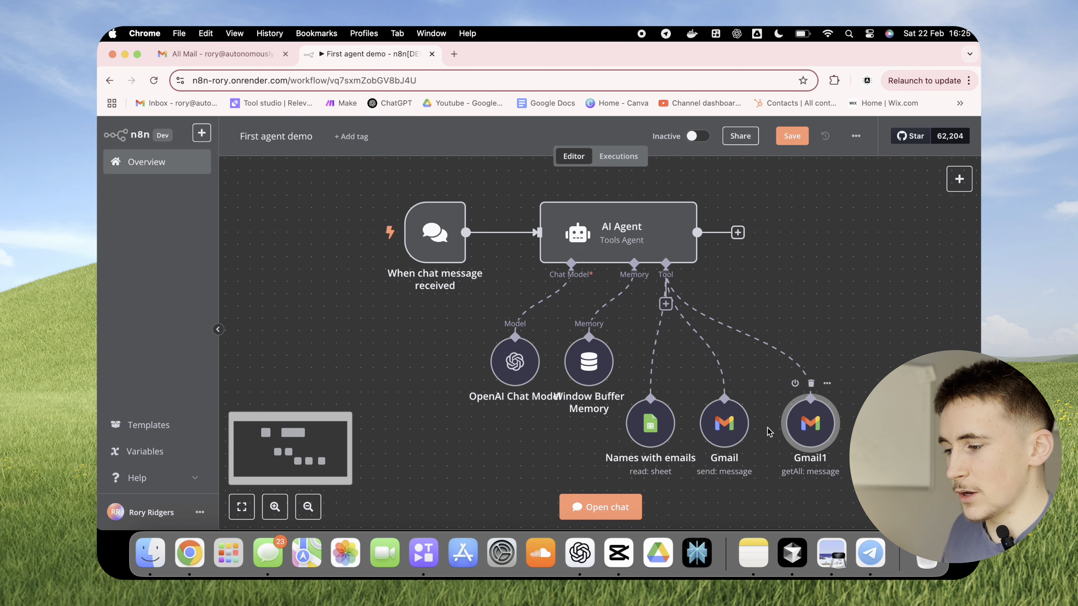
Step: Rename the Gmail node that sends messages to "send email"
left_click(733, 428)
double_click(734, 427)
left_click(382, 154)
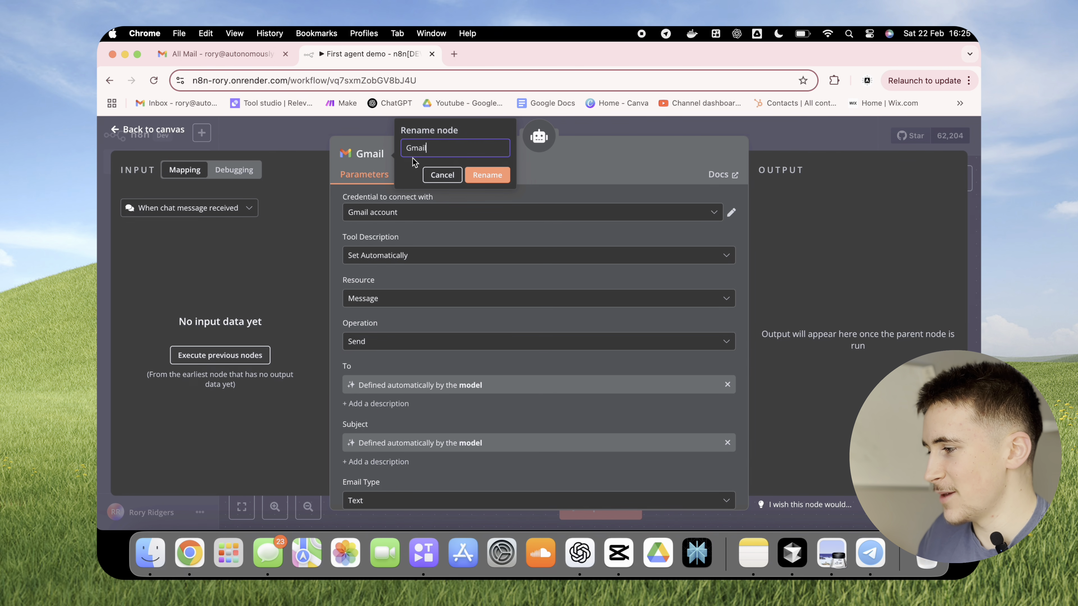
left_click_drag(435, 148, 402, 149)
type("send emaio")
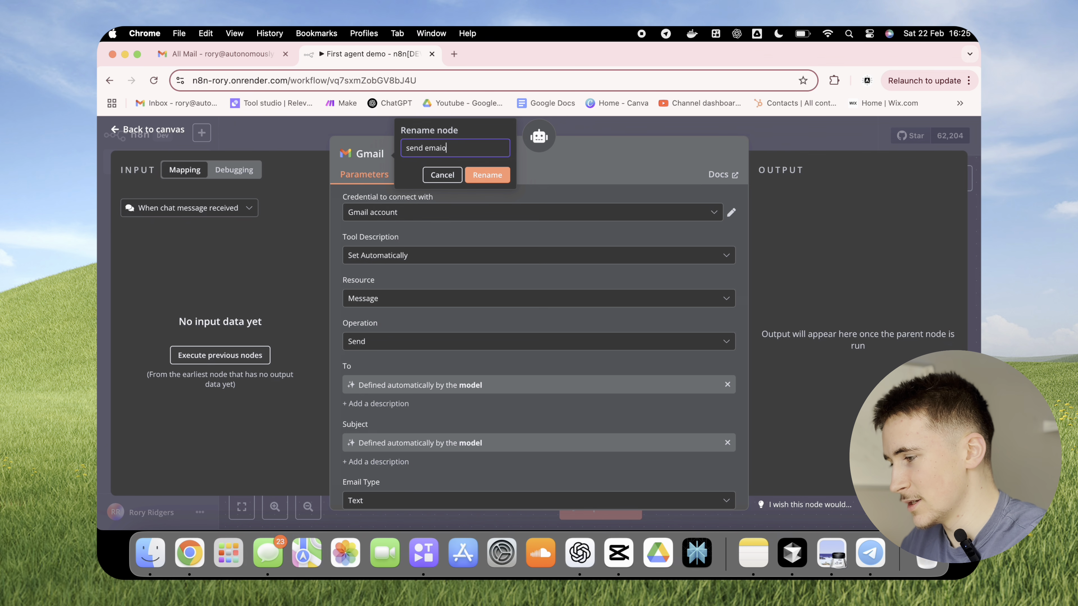
key("BackSpace")
type("l")
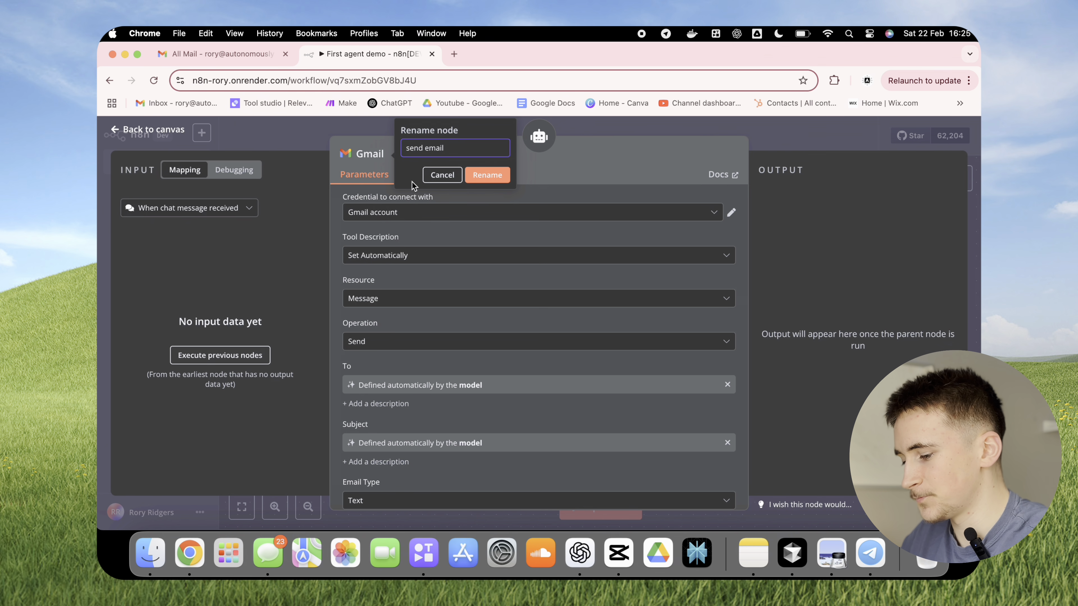
left_click(490, 177)
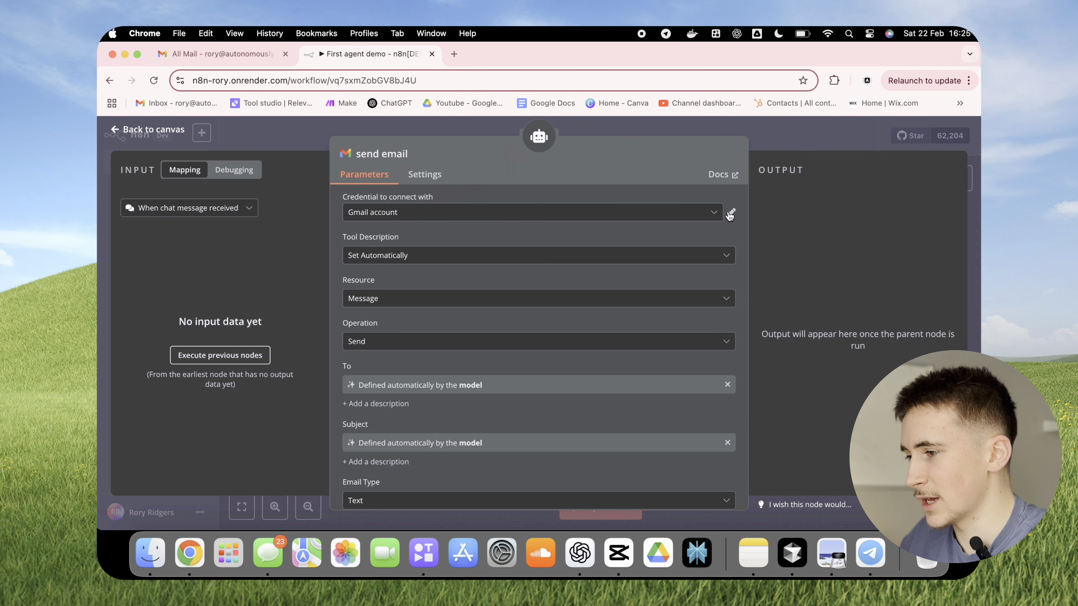
left_click(764, 146)
Step: Rename the Gmail node that retrieves messages to "get emails"
double_click(797, 416)
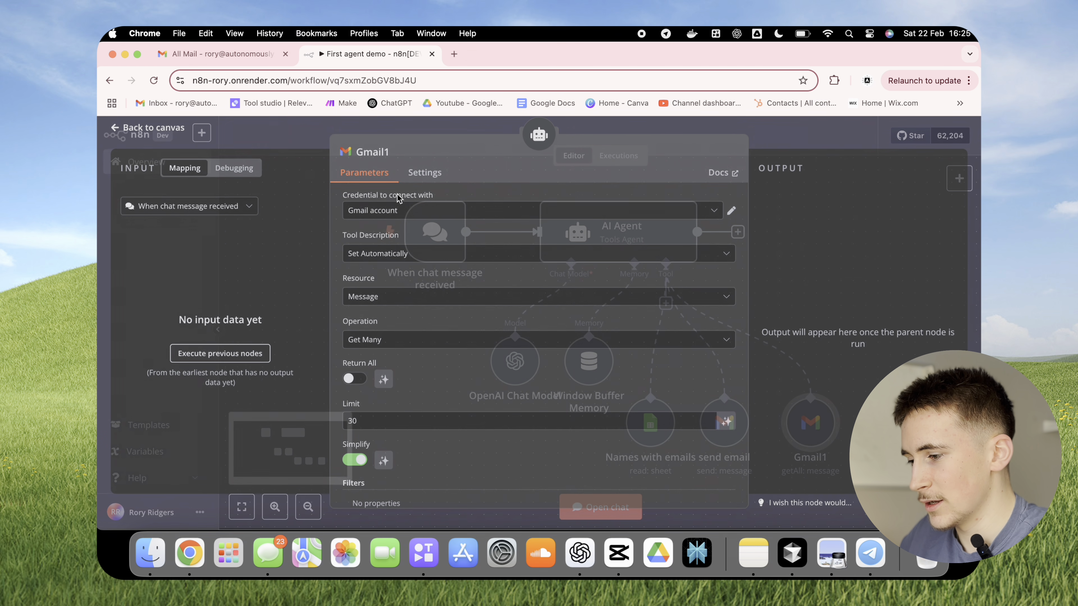
left_click(372, 153)
key("super+a")
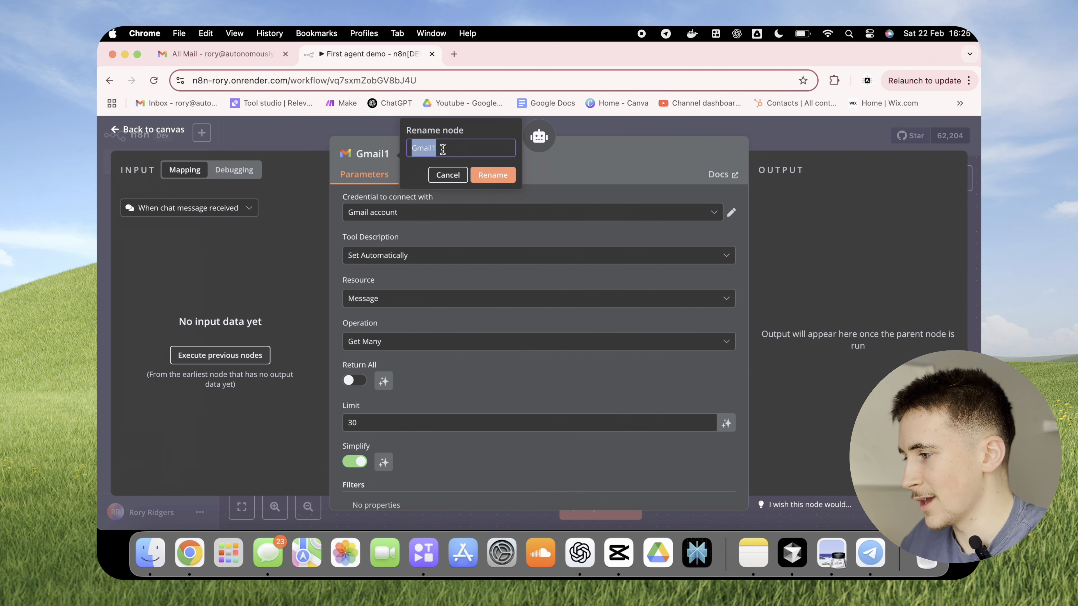
type("get emails")
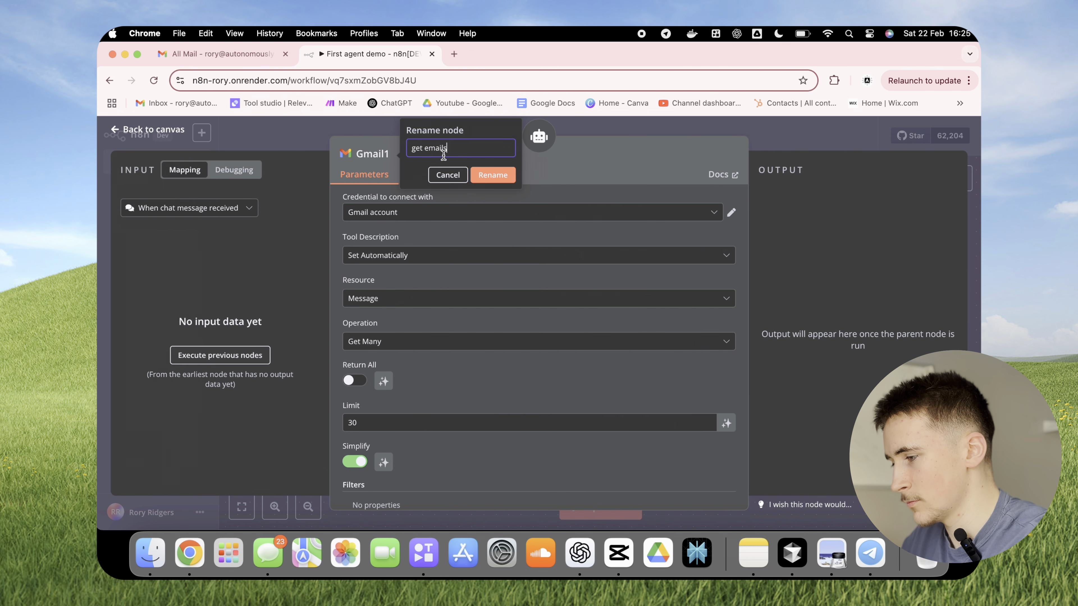
left_click(493, 175)
left_click(782, 147)
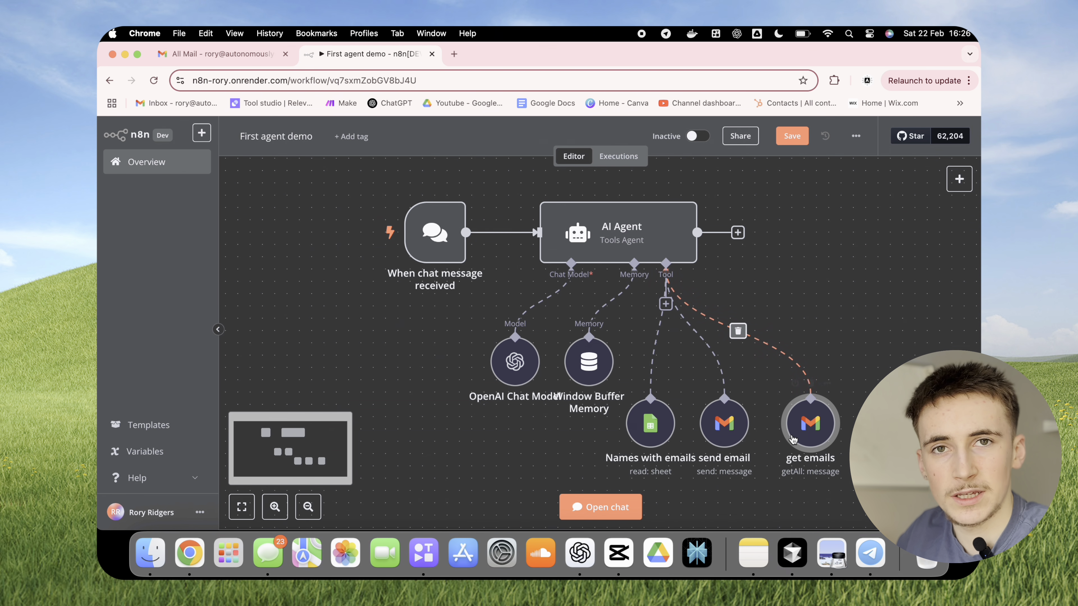
Step: Space the send email and Names with emails nodes evenly in the row with get emails
left_click(877, 360)
left_click_drag(724, 422, 737, 422)
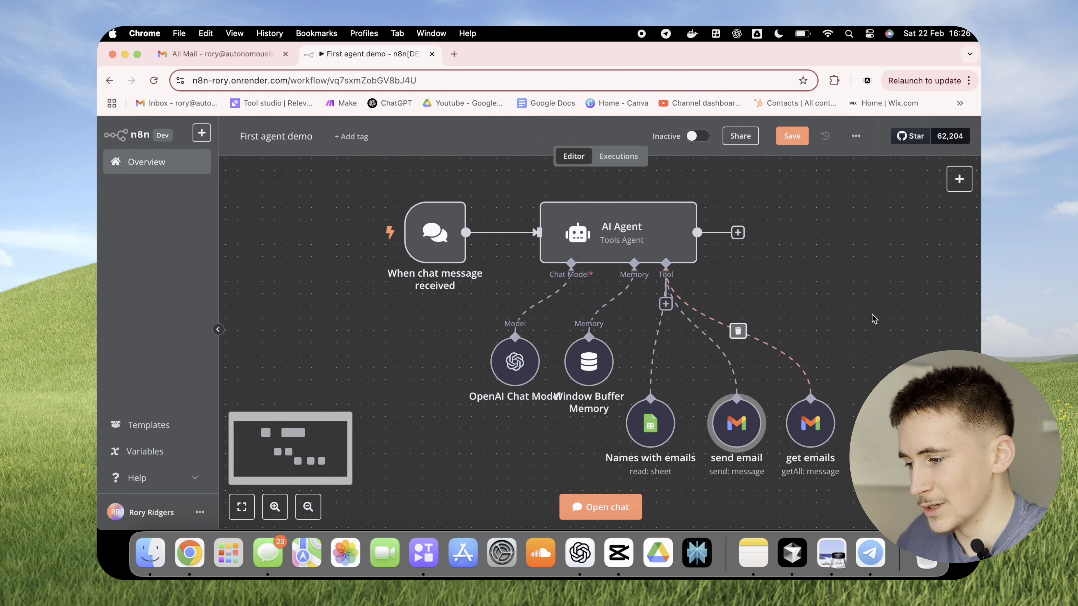
left_click_drag(653, 424, 666, 424)
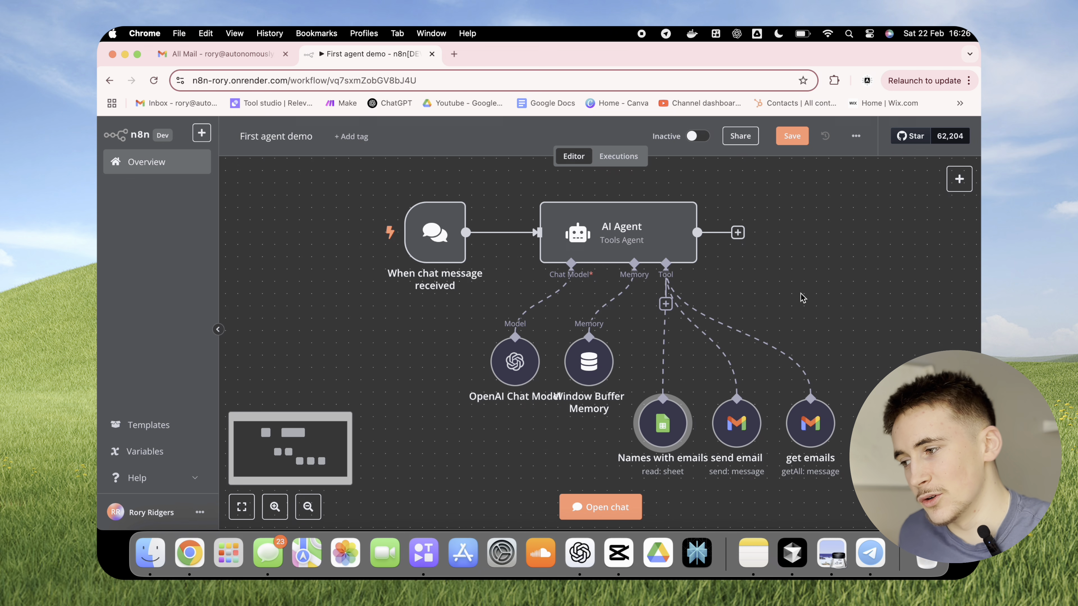
Step: Review the available agent types in the AI Agent's settings and keep Tools Agent
double_click(630, 240)
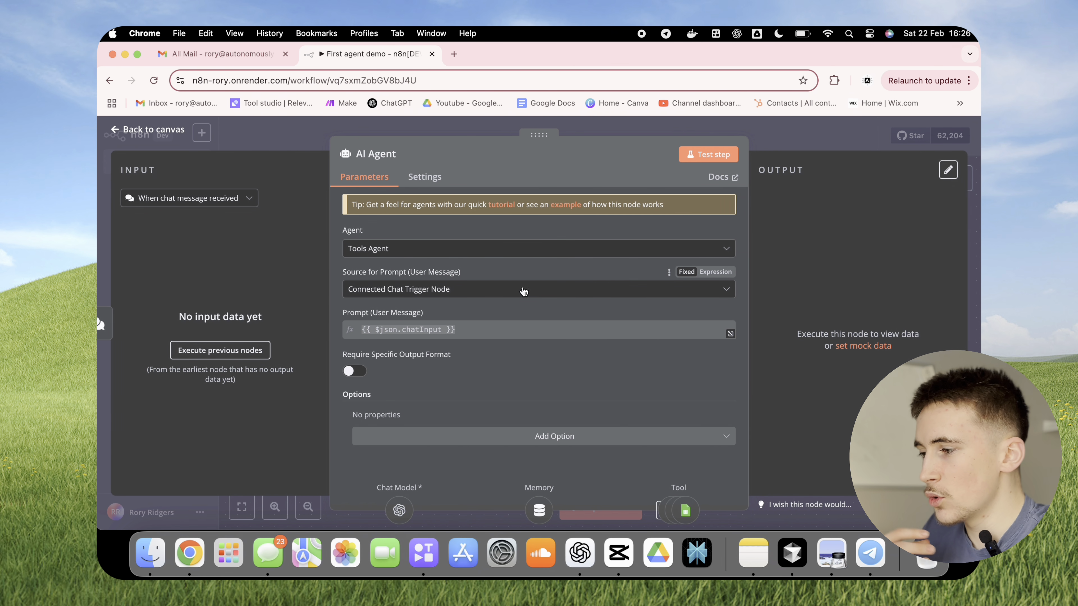
left_click(489, 249)
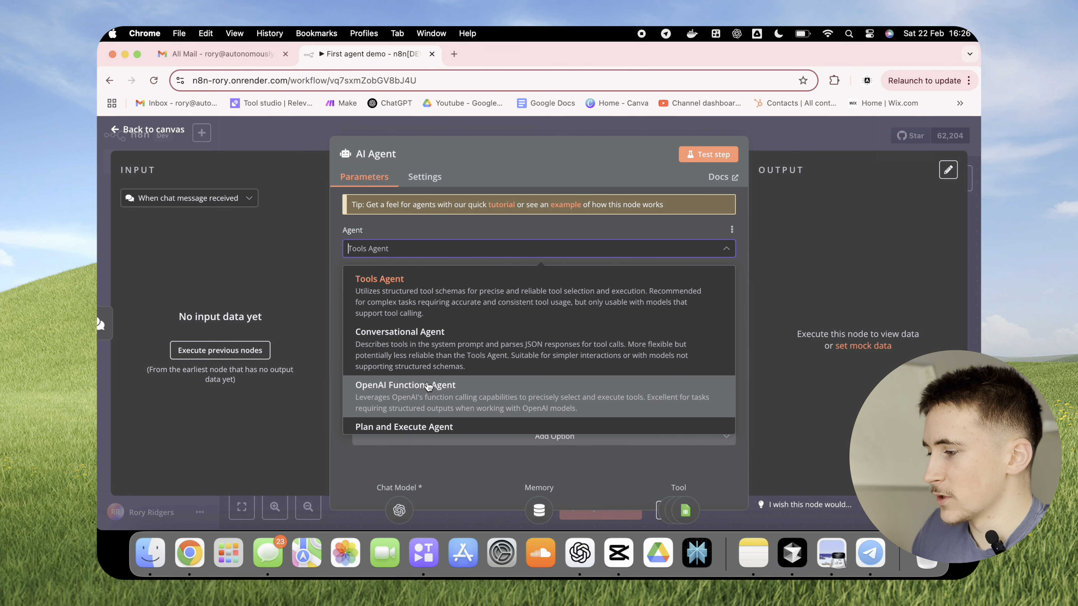
left_click(435, 291)
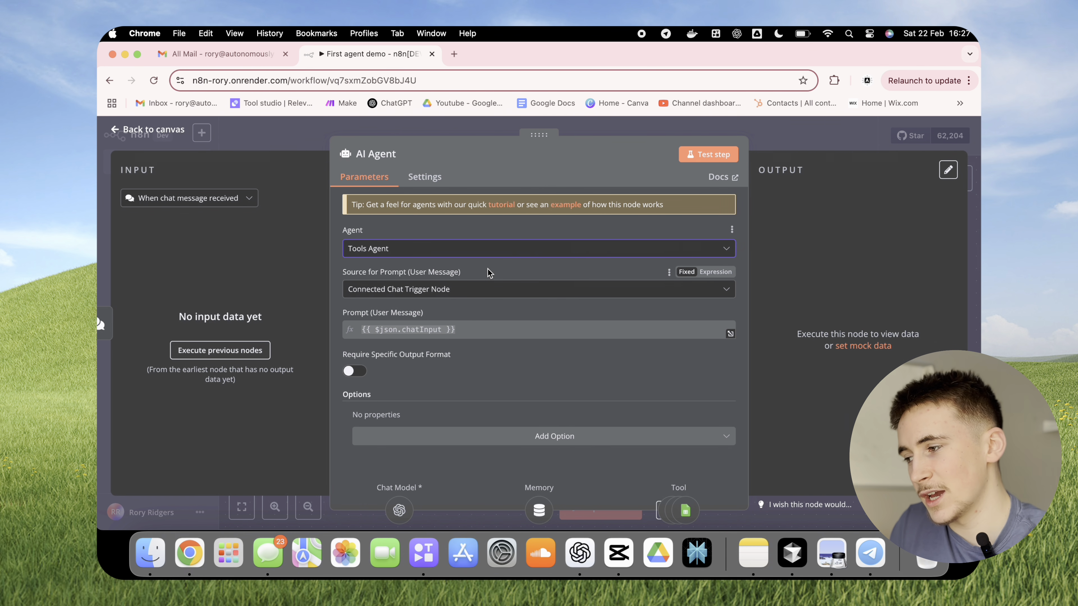
left_click(513, 247)
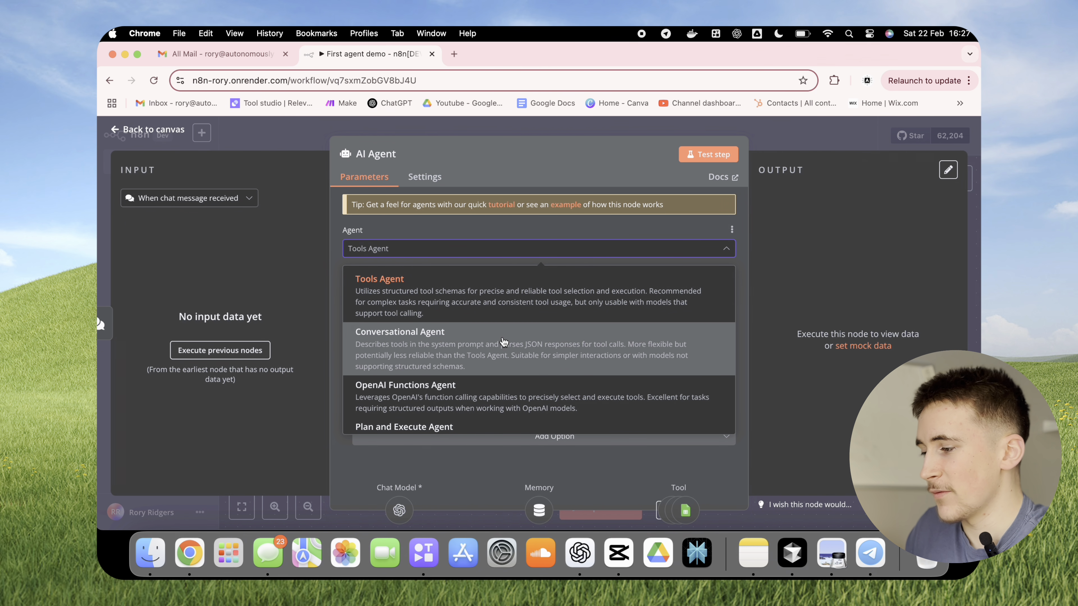
left_click(492, 307)
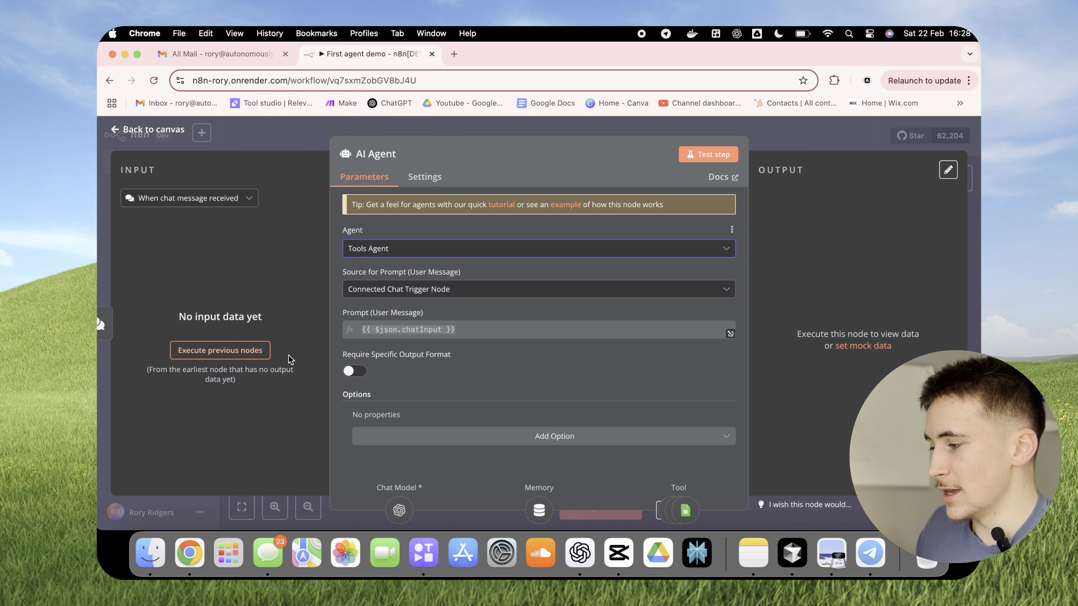
Step: Add the System Message option to the AI Agent and enlarge its text box
left_click(429, 437)
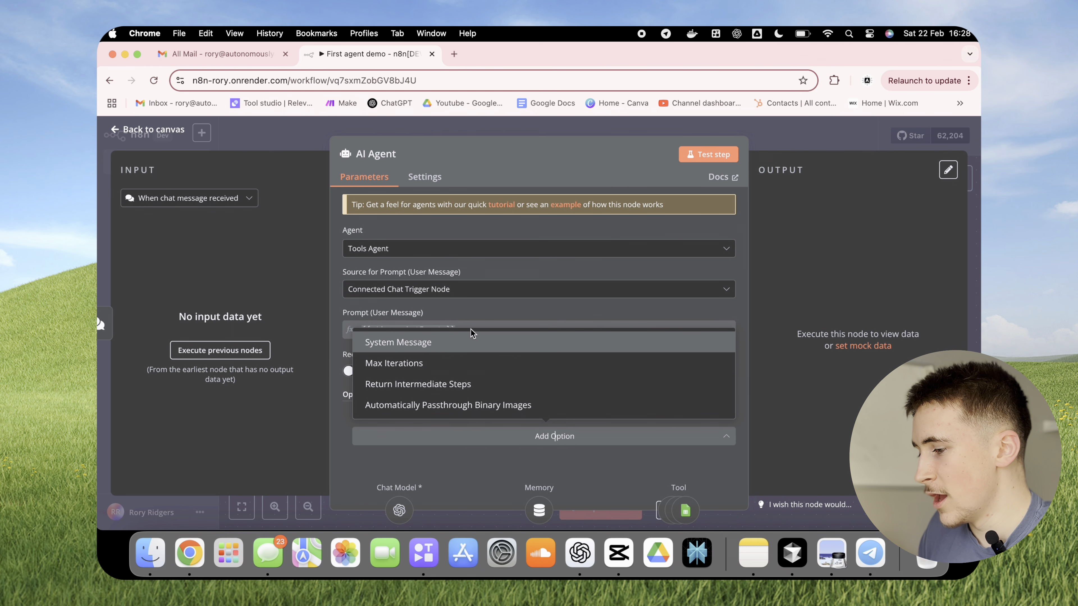
left_click(445, 342)
scroll(448, 353, "down", 2)
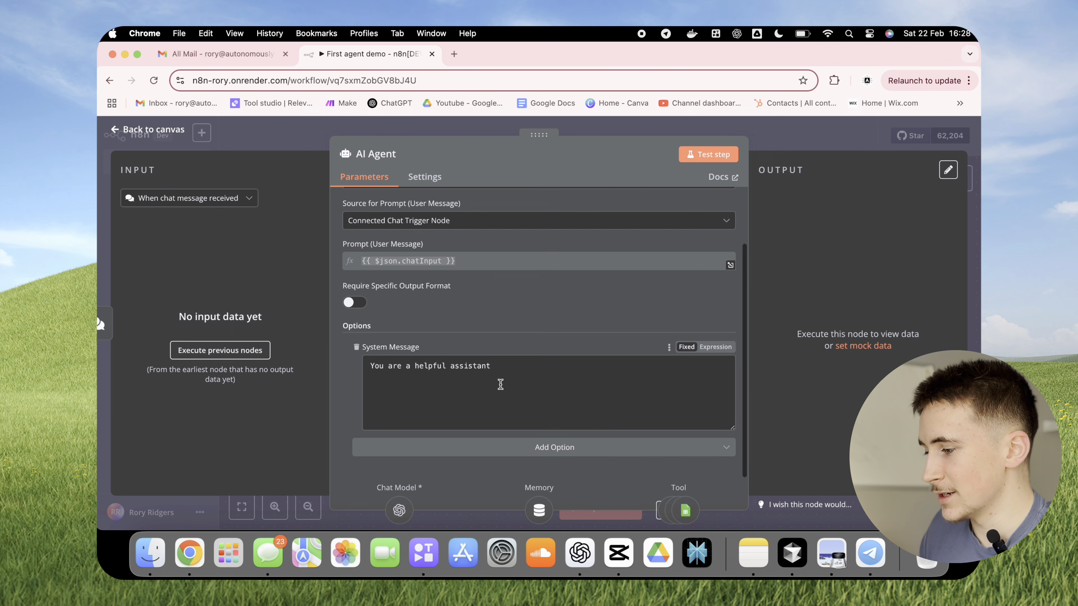
left_click_drag(732, 429, 732, 476)
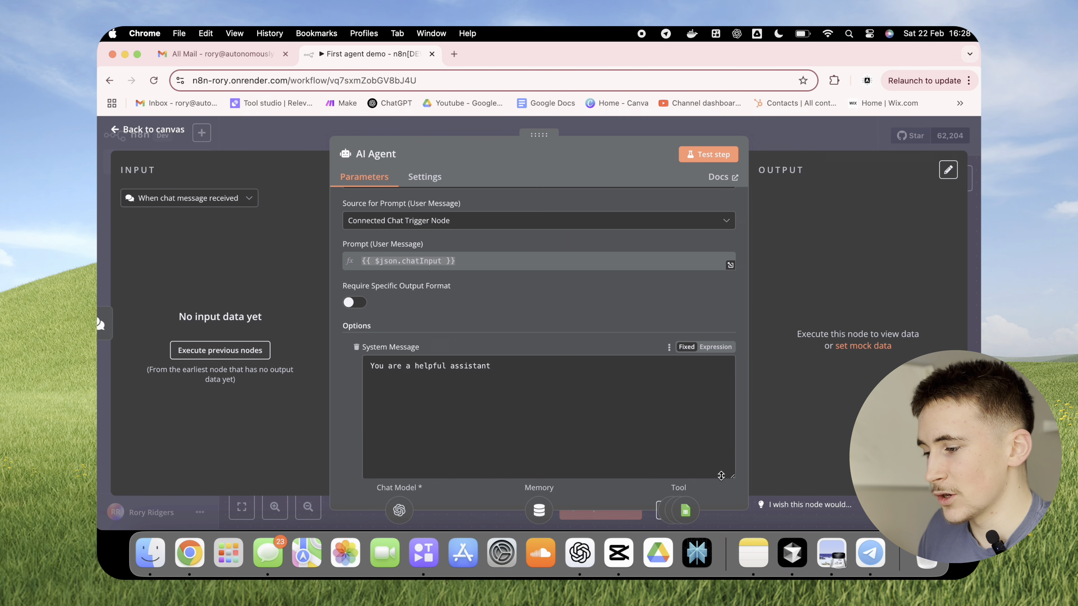
scroll(558, 386, "down", 2)
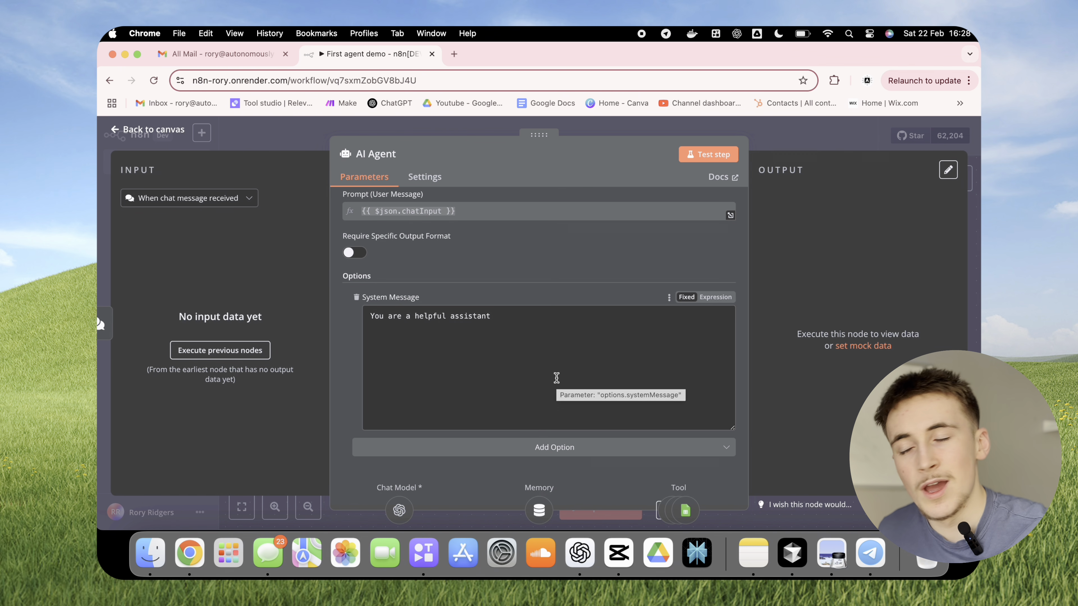
Step: Replace the default system message with the prepared prompt, whose Role and Task sections explain how to use the email tools
double_click(529, 340)
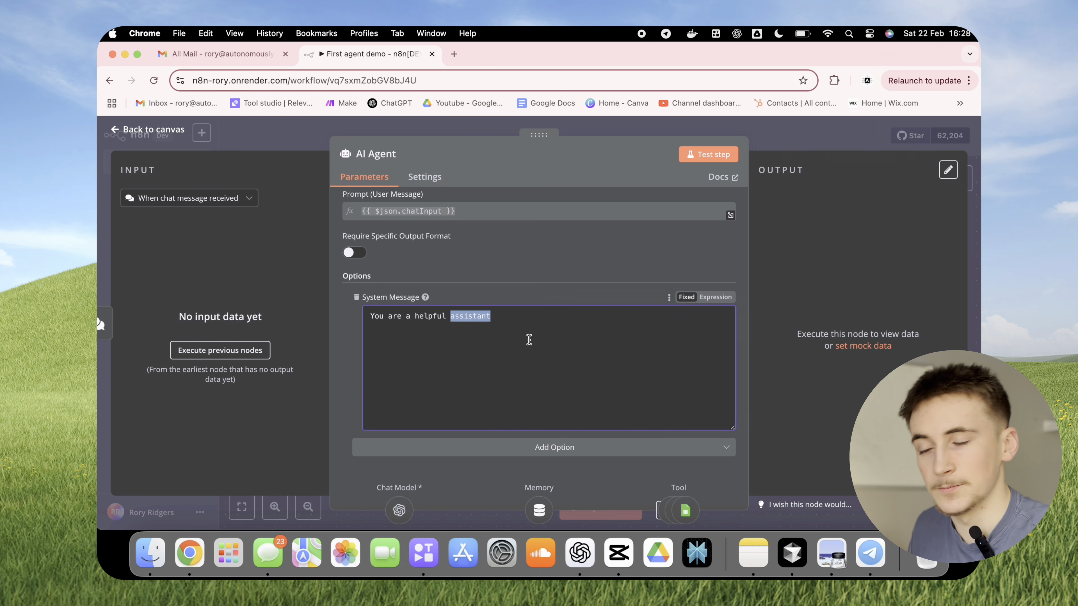
key("super+a")
key("super+v")
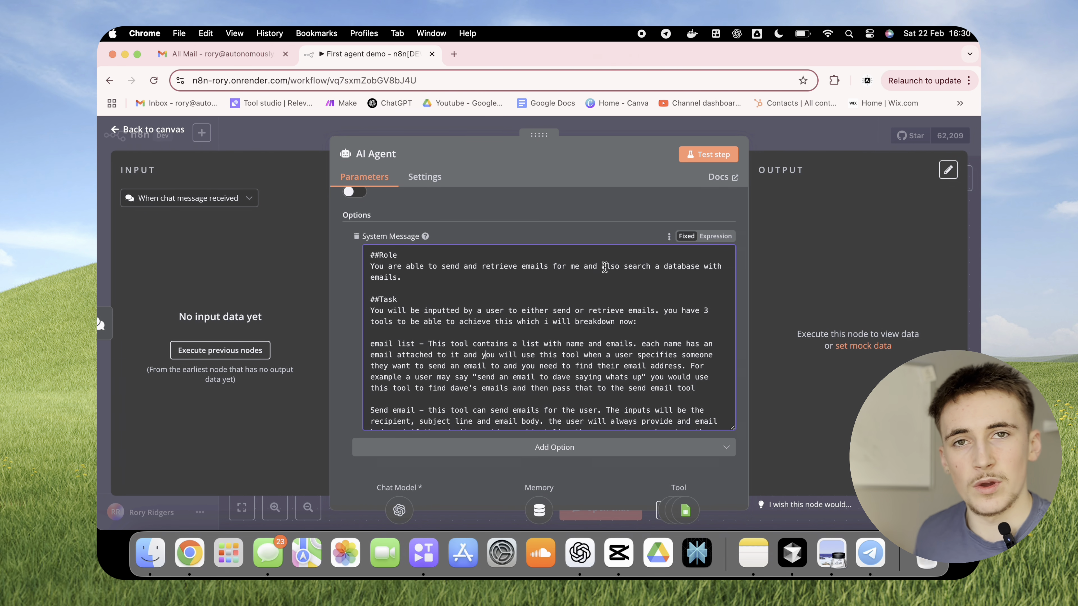
Step: Correct the Task introduction in the system message to read "which i will break them down now:"
scroll(553, 313, "down", 2)
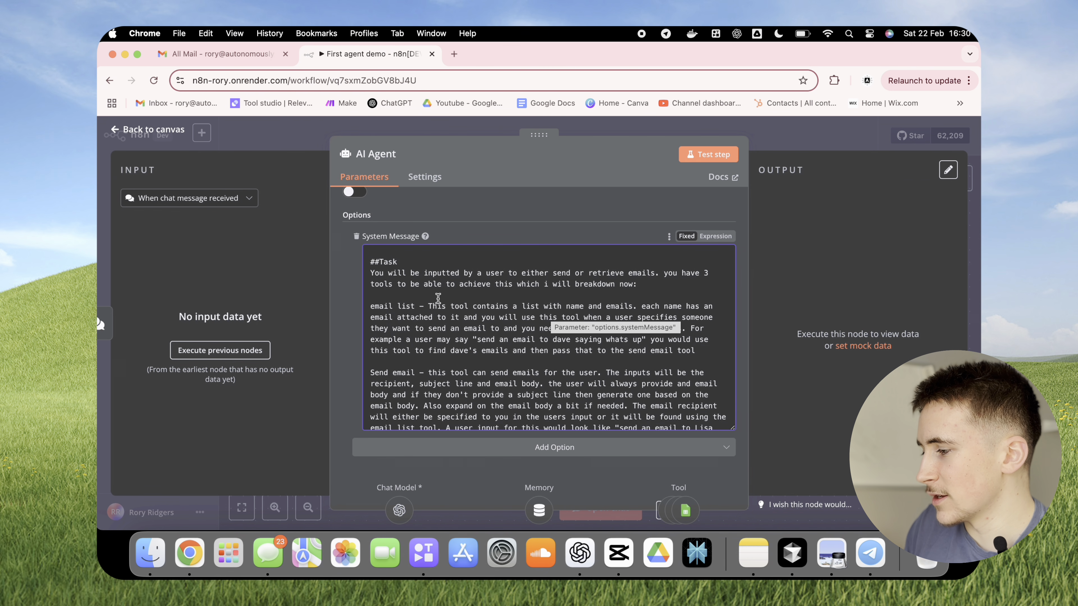
left_click(508, 294)
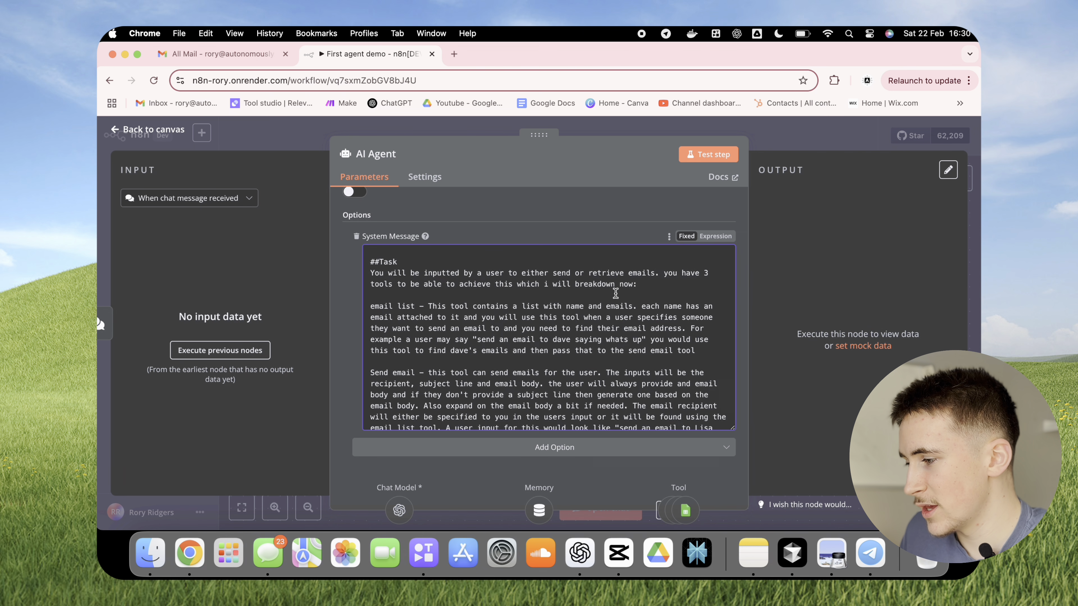
type("them")
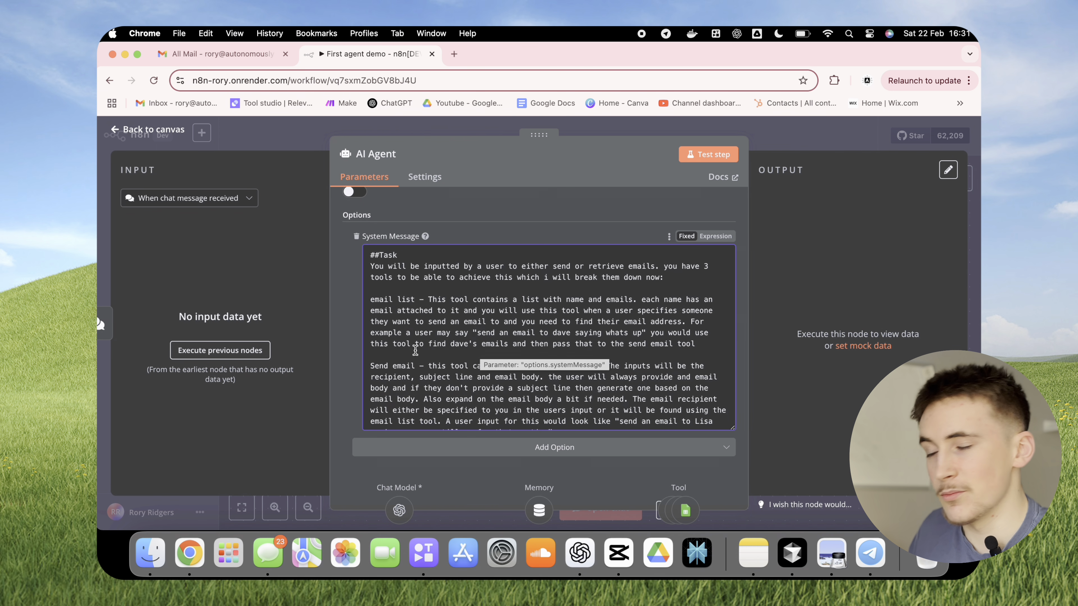
Step: Review the email list, Send email and Get emails instructions in the system message, and close the AI Agent's settings
scroll(414, 348, "down", 3)
scroll(416, 346, "up", 3)
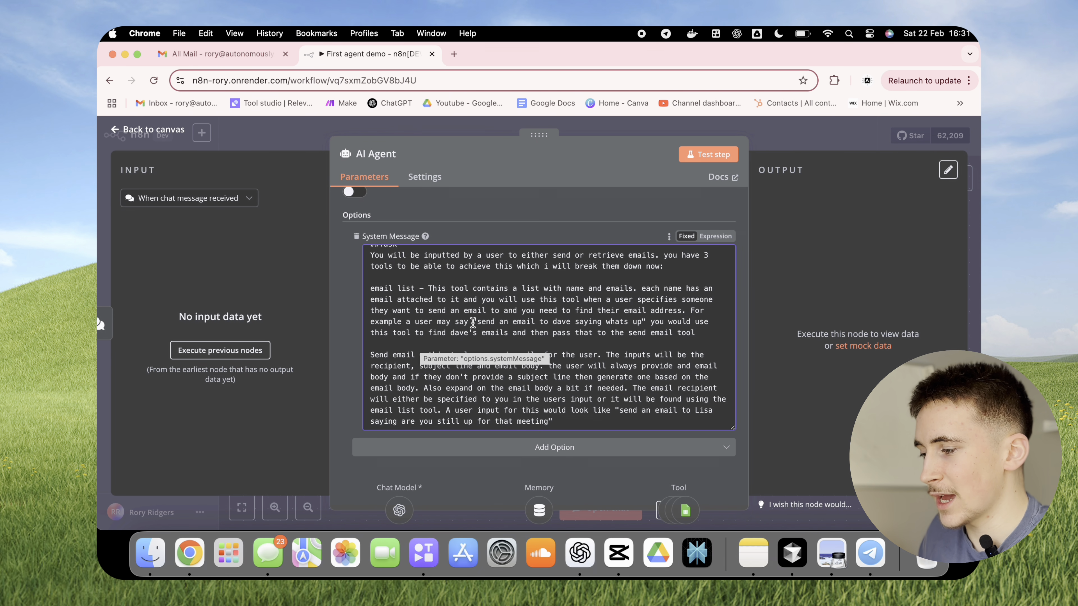
left_click_drag(473, 322, 646, 323)
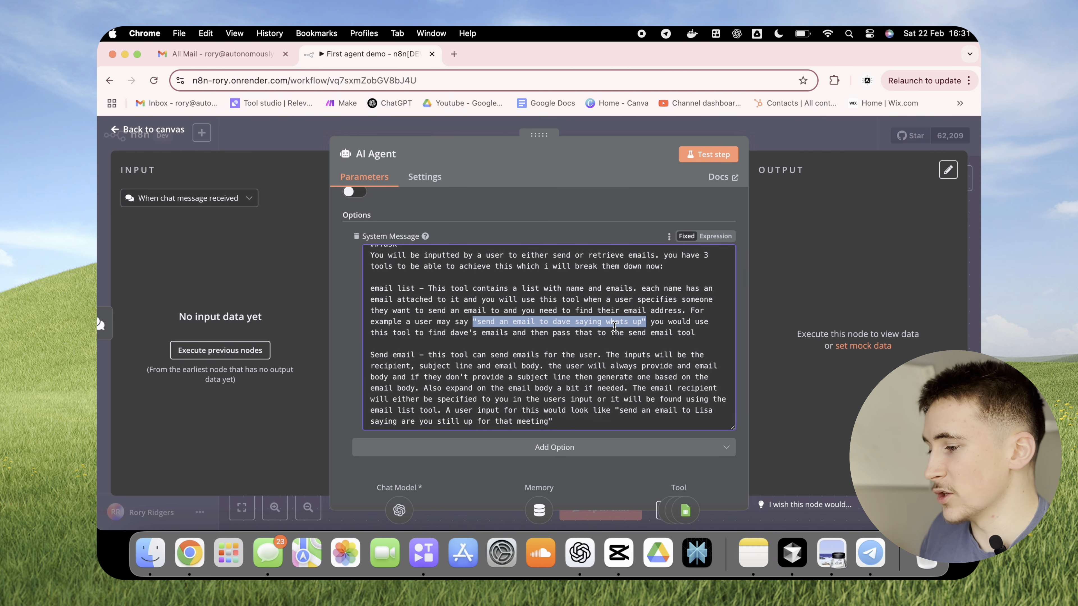
left_click(556, 336)
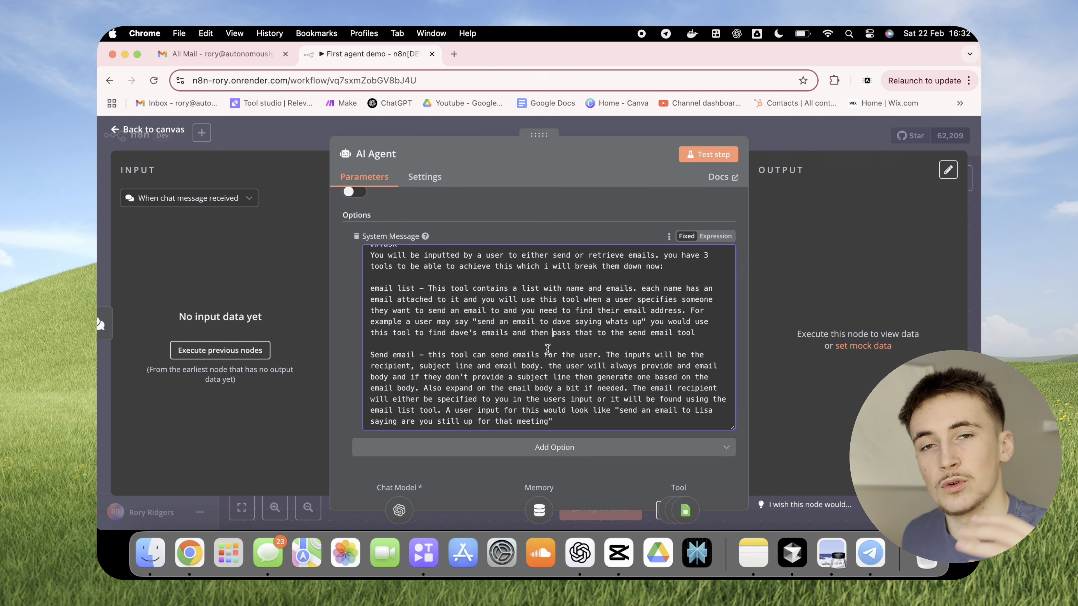
scroll(545, 347, "down", 2)
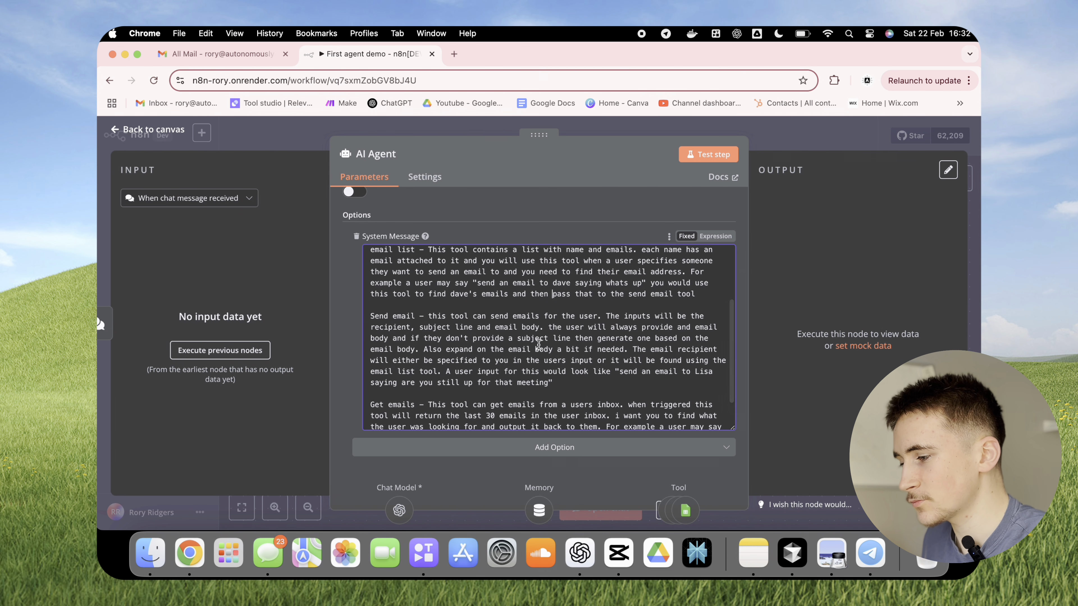
scroll(538, 345, "down", 2)
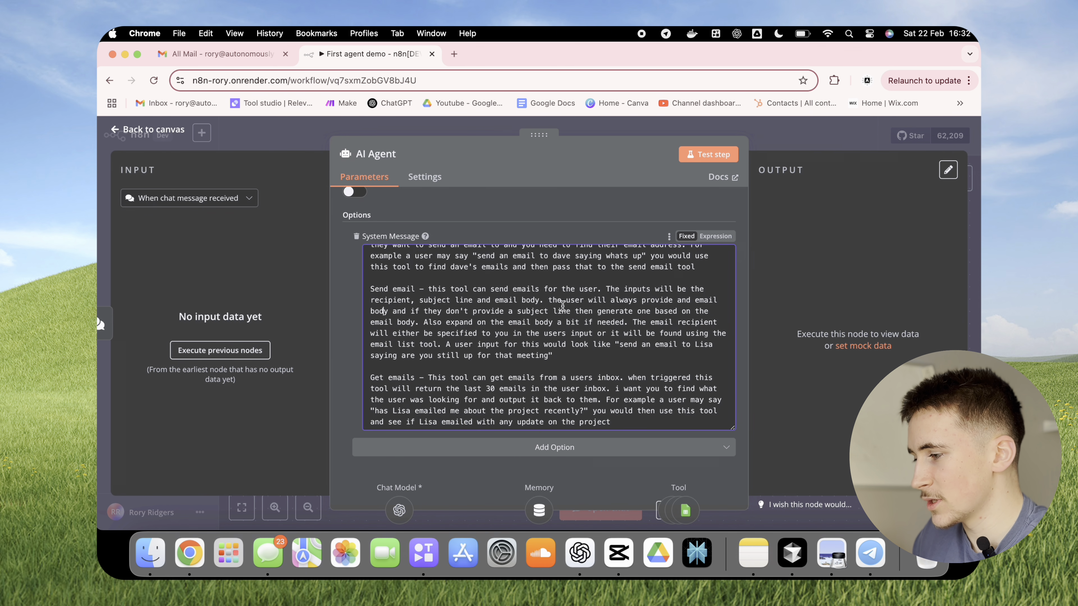
scroll(532, 312, "up", 2)
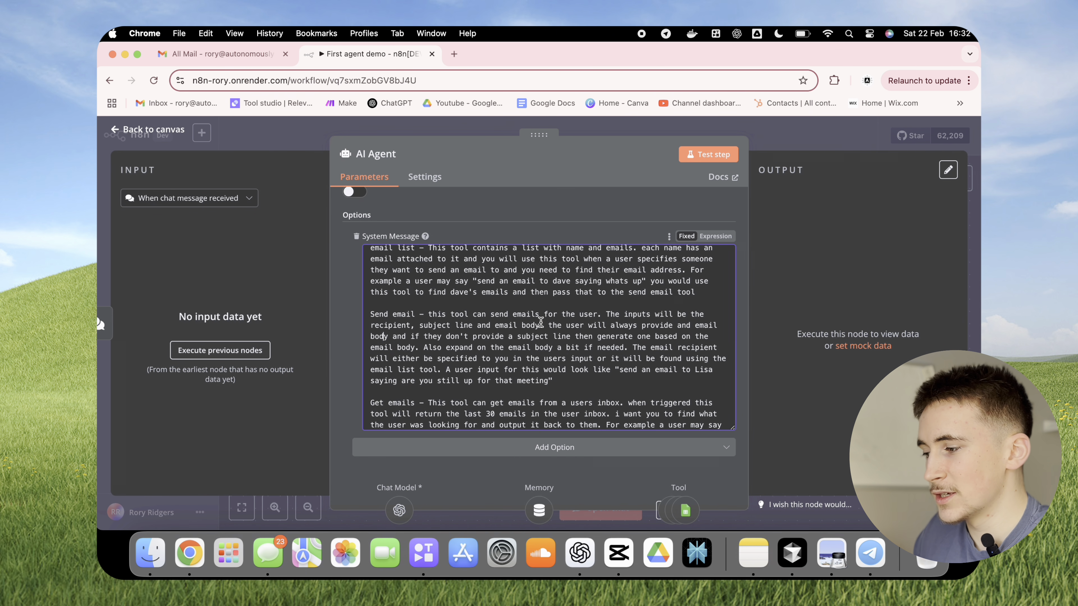
scroll(535, 321, "up", 2)
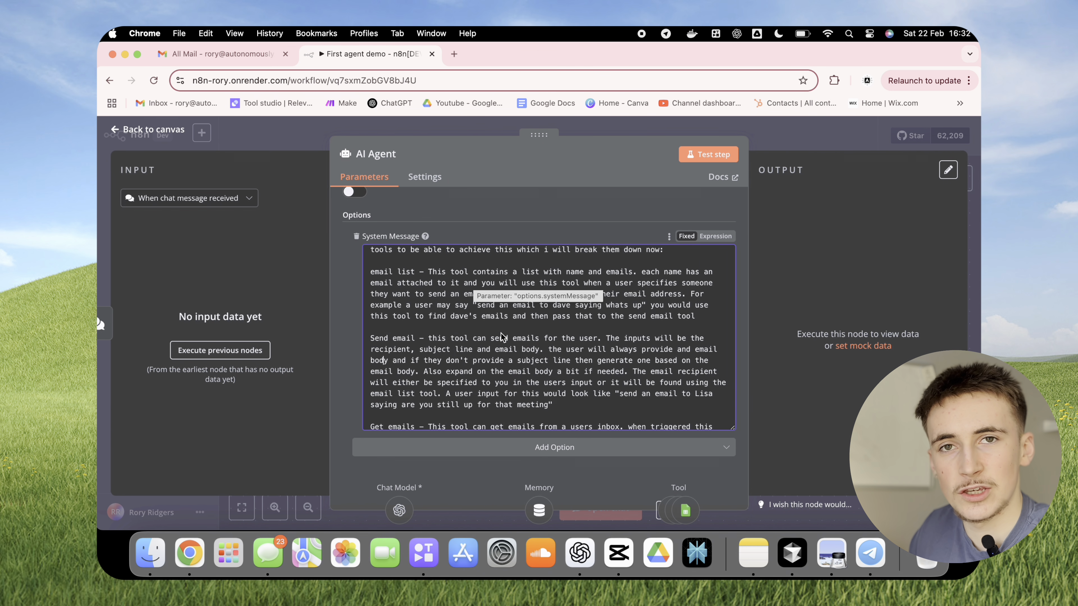
left_click(544, 350)
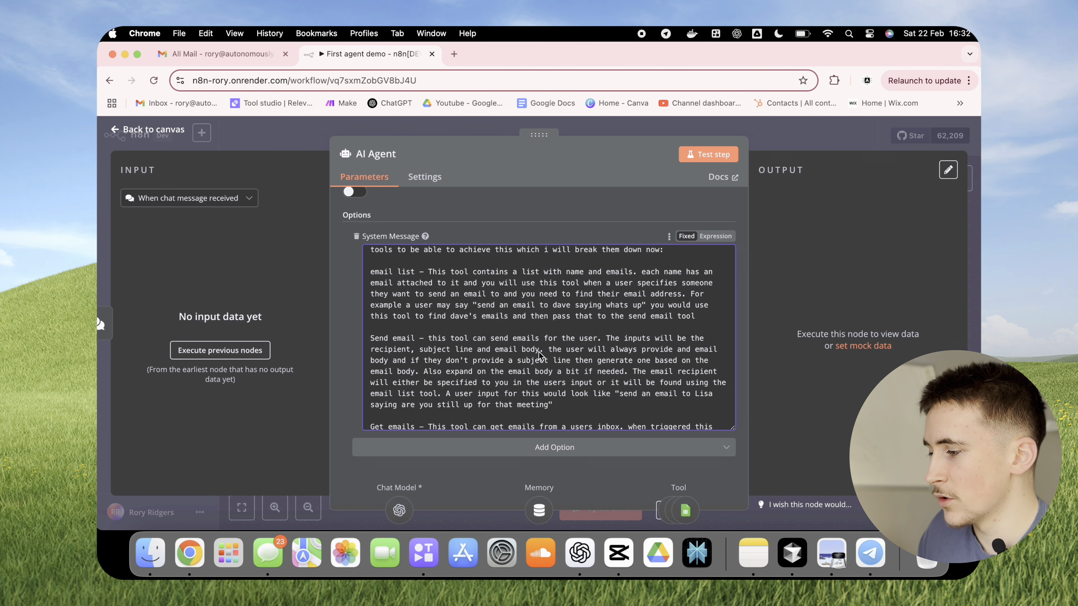
scroll(539, 351, "down", 3)
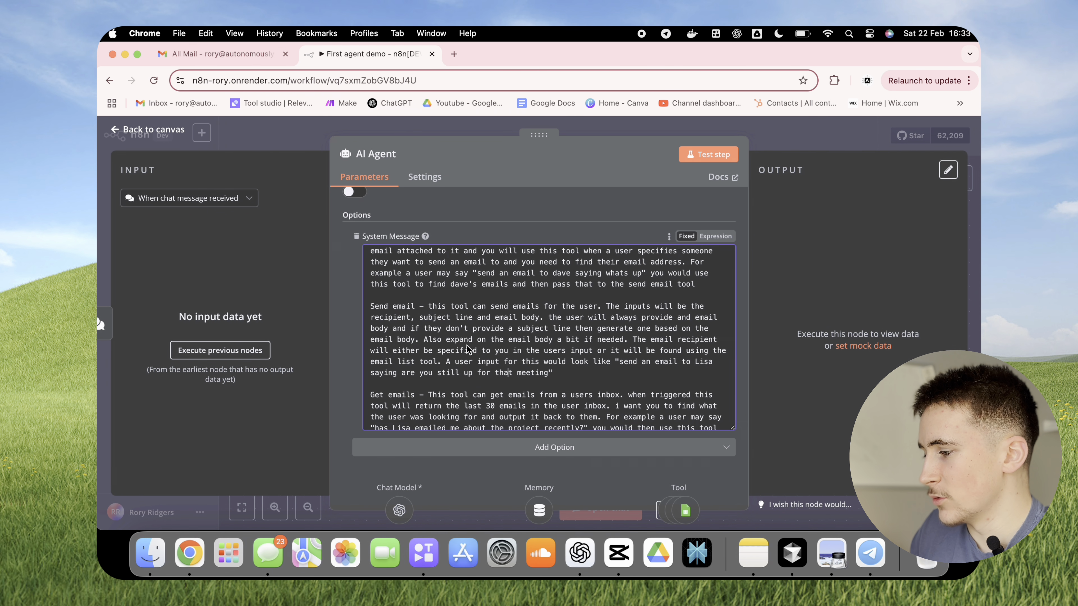
scroll(467, 347, "up", 2)
scroll(495, 296, "down", 3)
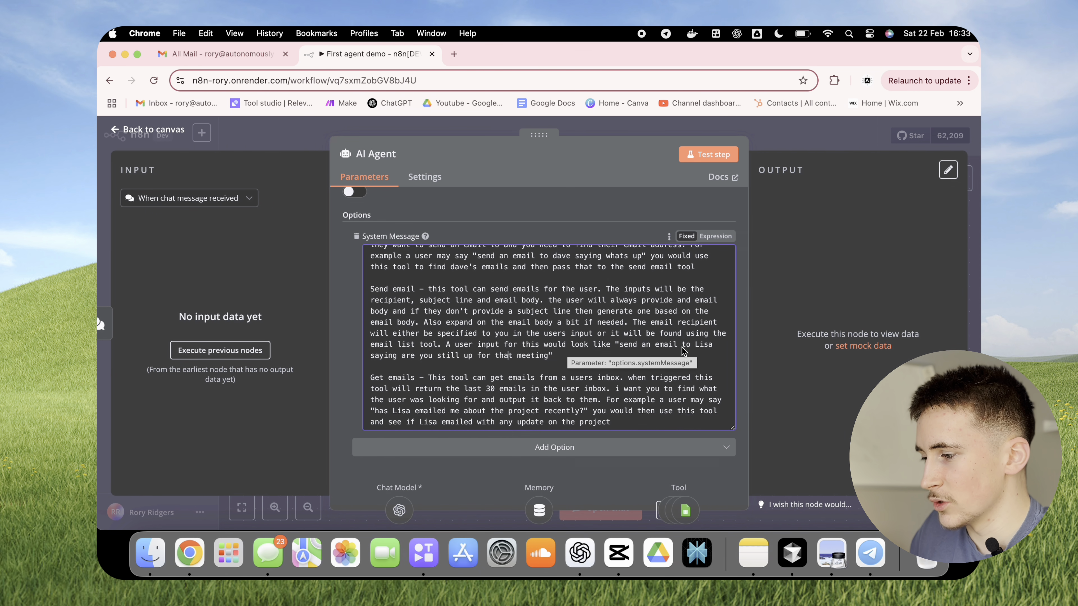
left_click(559, 360)
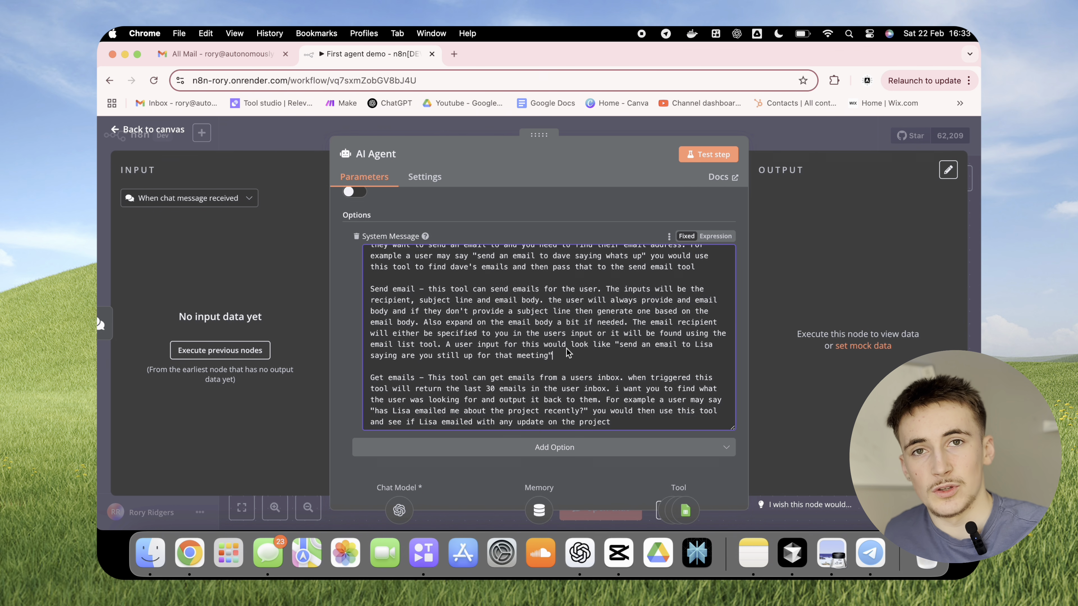
scroll(547, 339, "up", 2)
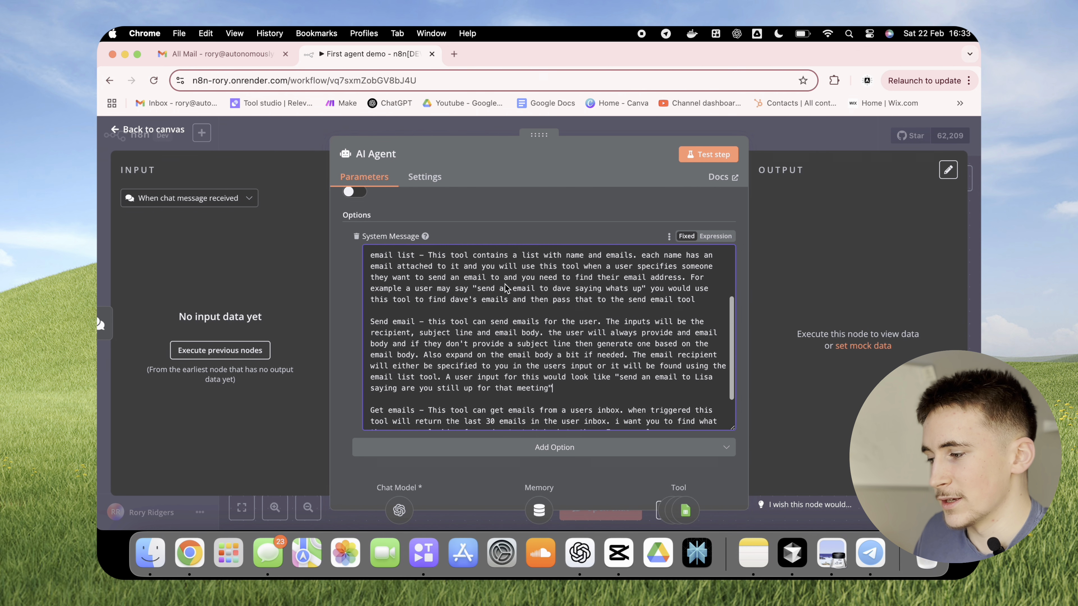
scroll(556, 323, "down", 2)
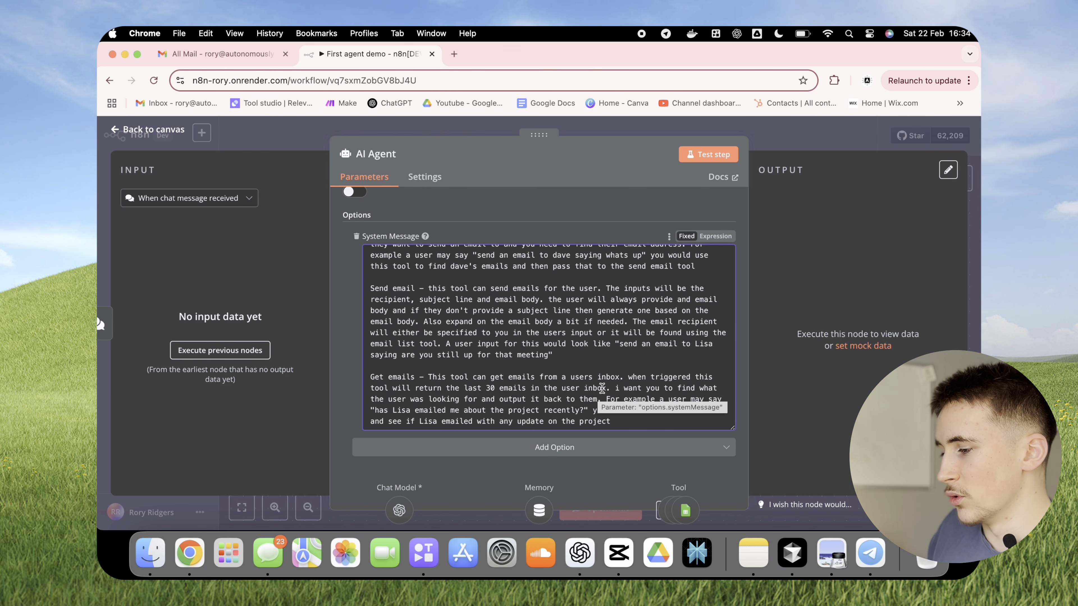
left_click(803, 139)
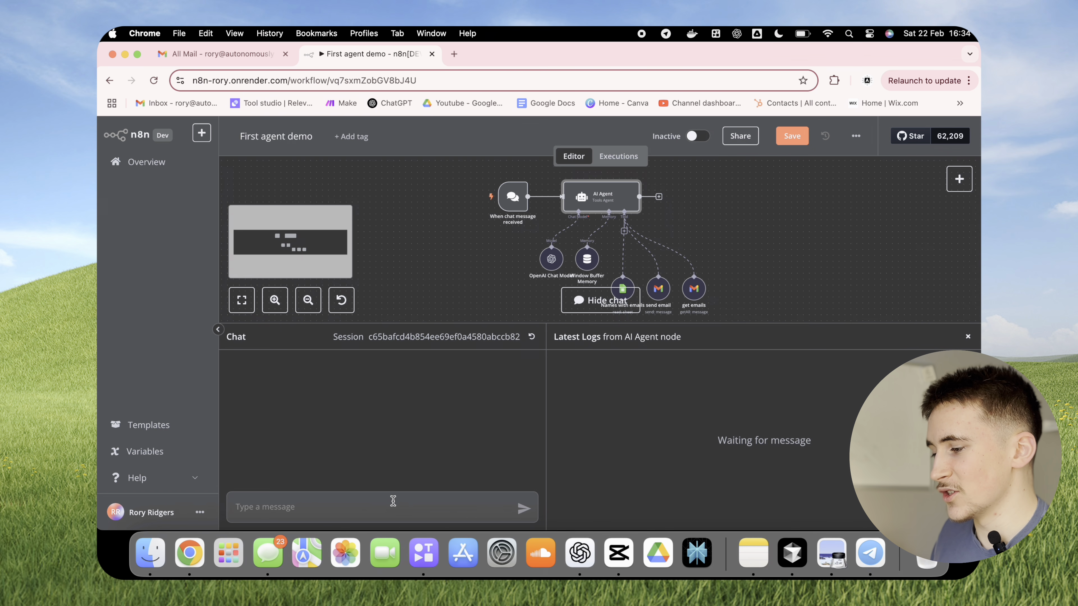
Step: Send the agent a test chat message asking it to email a contact by first name about being free tomorrow at 4pm
left_click(968, 338)
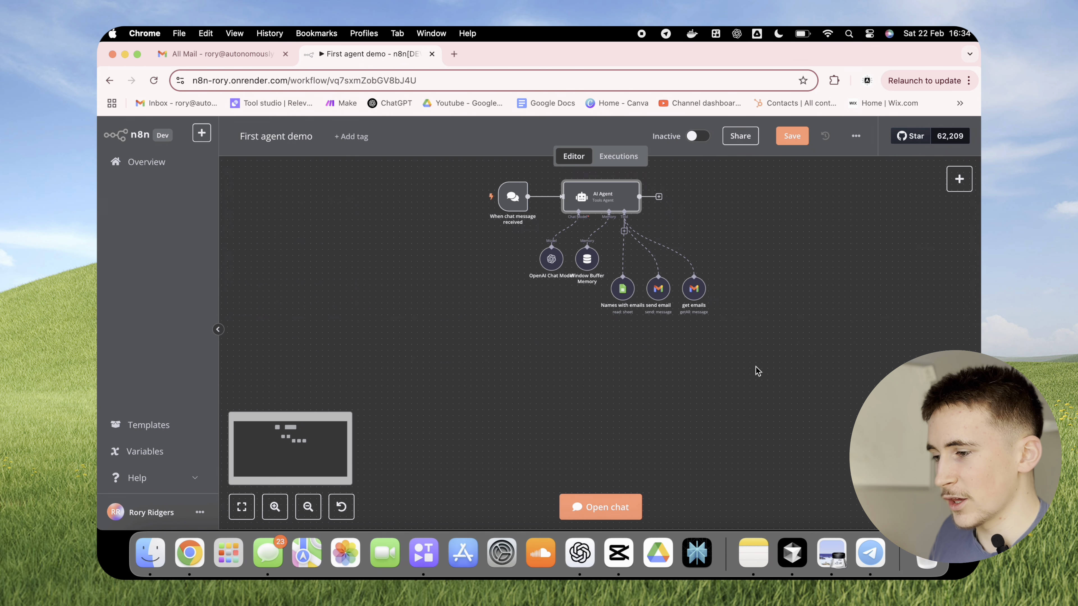
left_click(588, 505)
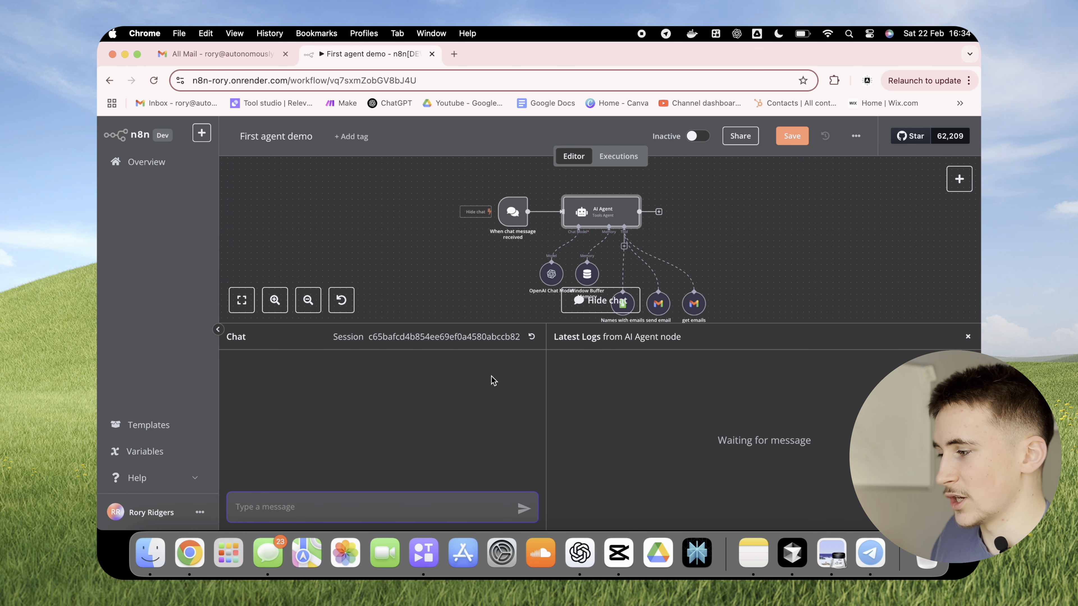
type("Hey")
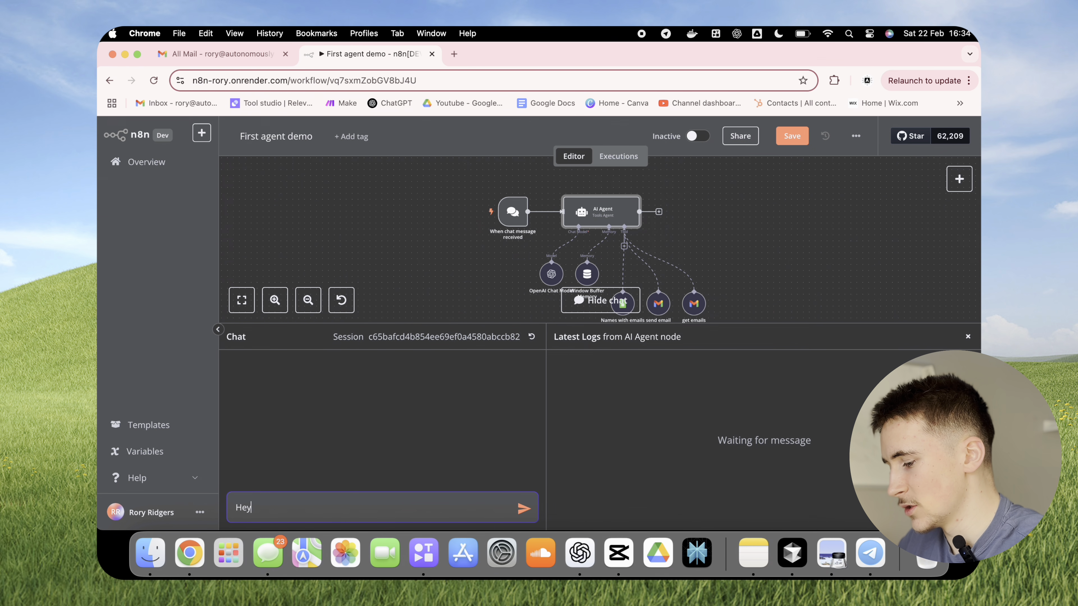
type(", can you send")
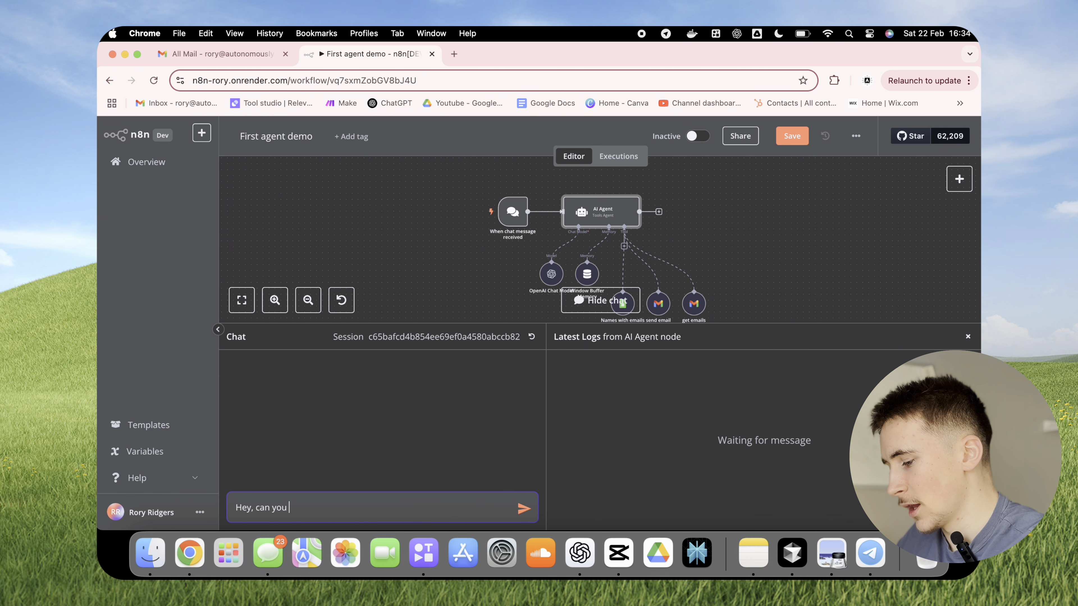
type(" an emal")
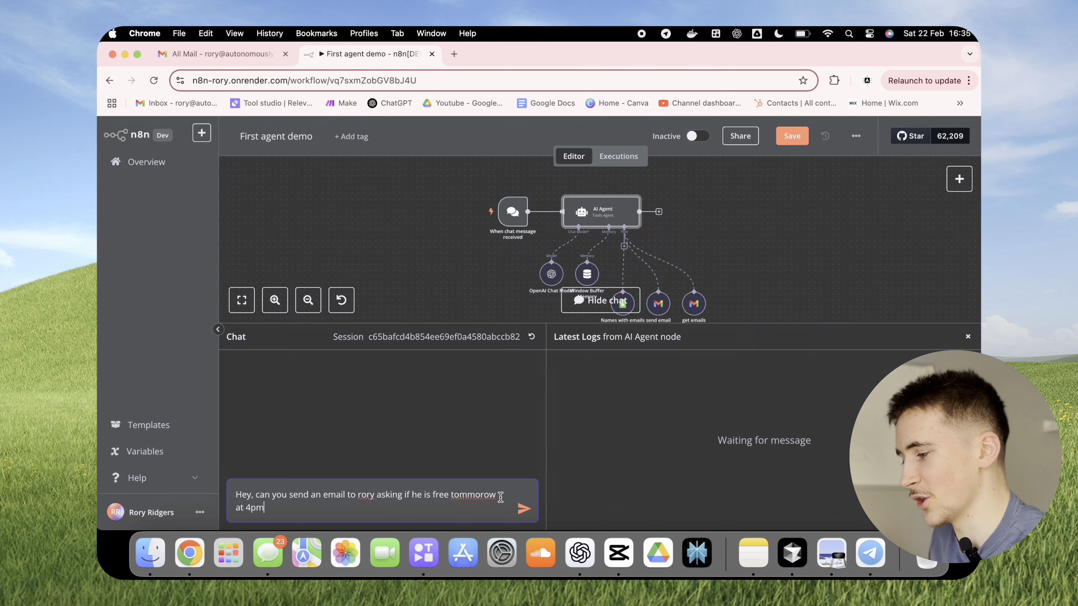
left_click(523, 509)
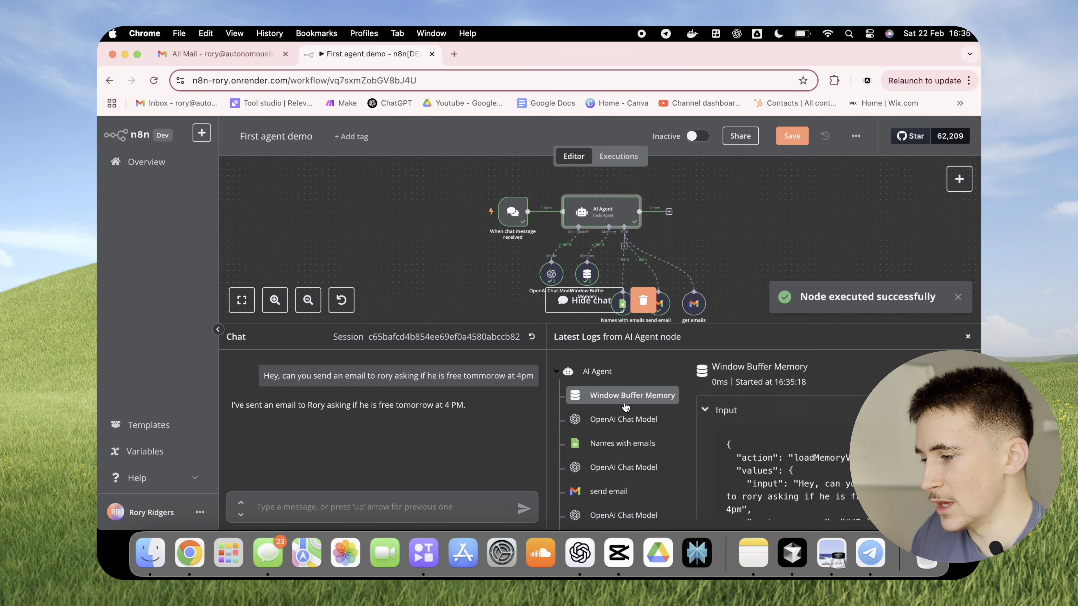
Step: Inspect the first OpenAI Chat Model and Names with emails entries in the agent's run log
left_click(619, 419)
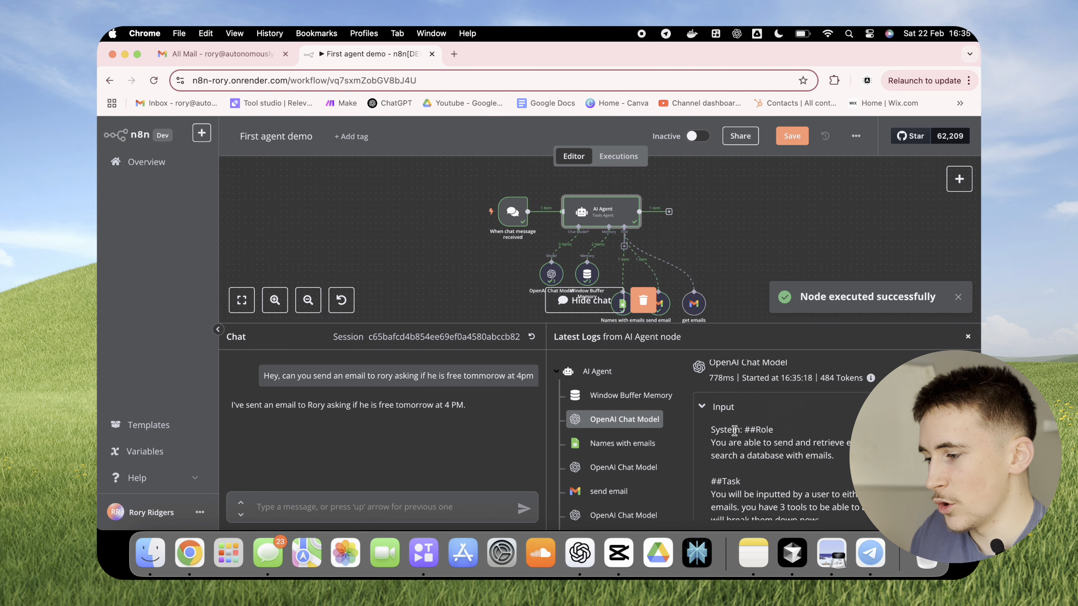
scroll(734, 431, "down", 4)
left_click(624, 443)
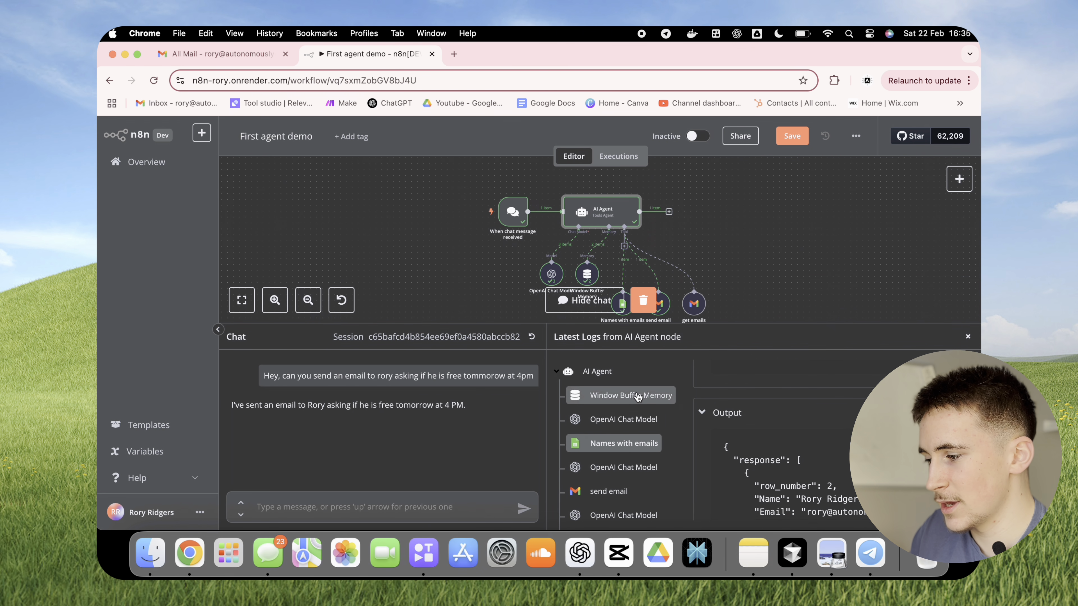
scroll(704, 274, "down", 1)
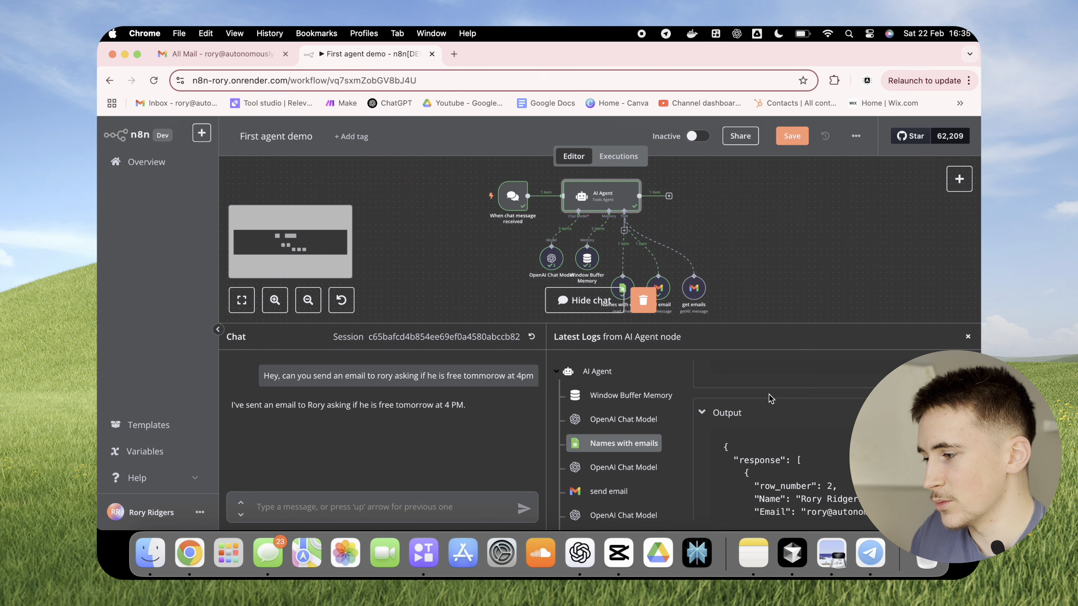
scroll(769, 399, "down", 2)
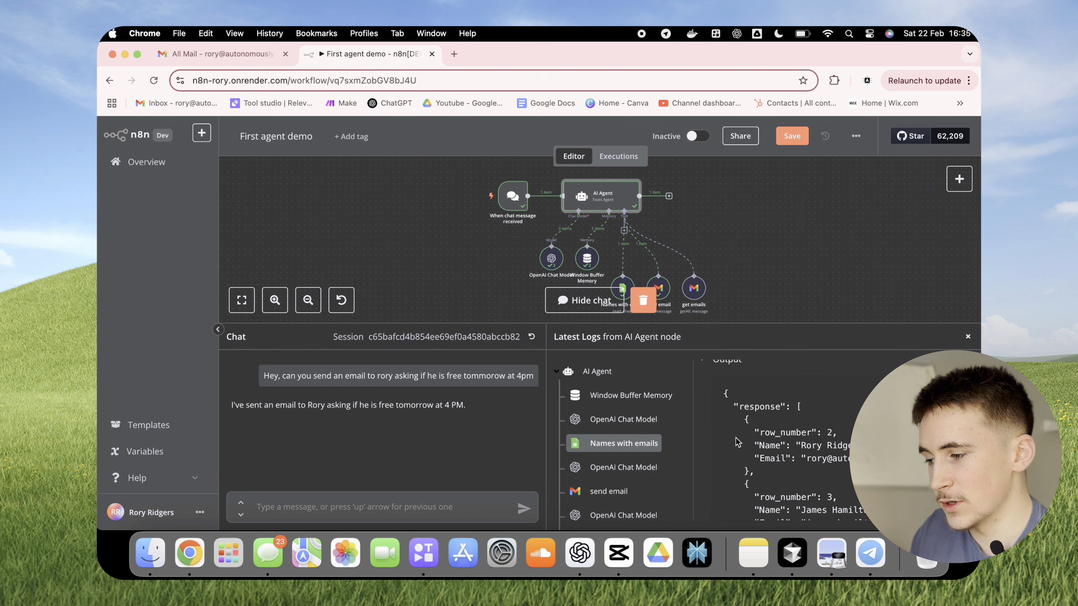
scroll(736, 442, "down", 5)
left_click(624, 444)
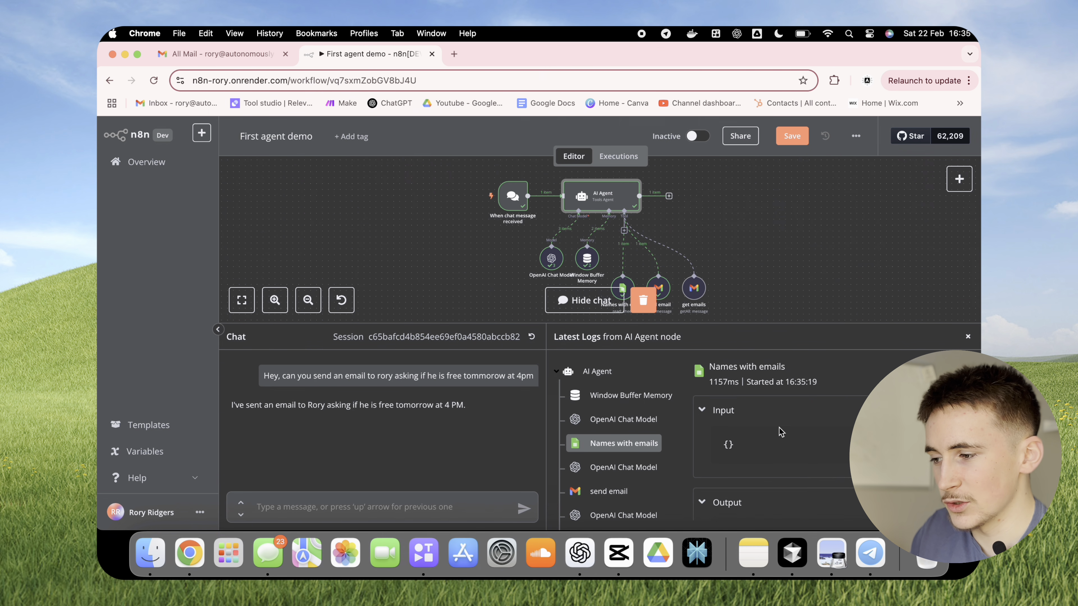
Step: Examine the remaining run log entries, including the send email input and the final Window Buffer Memory record
left_click(649, 466)
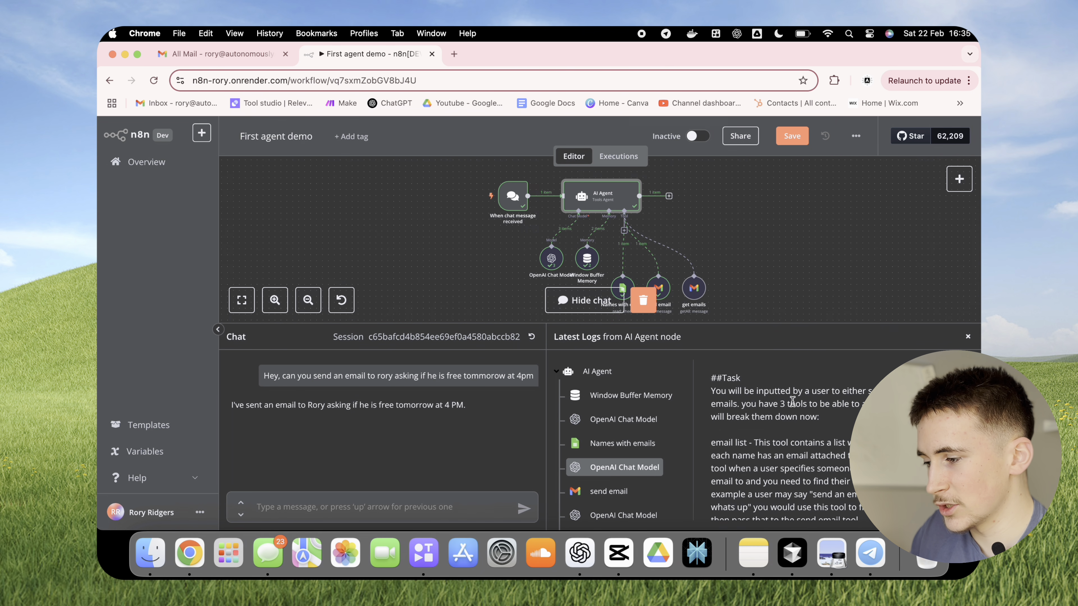
scroll(623, 446, "down", 1)
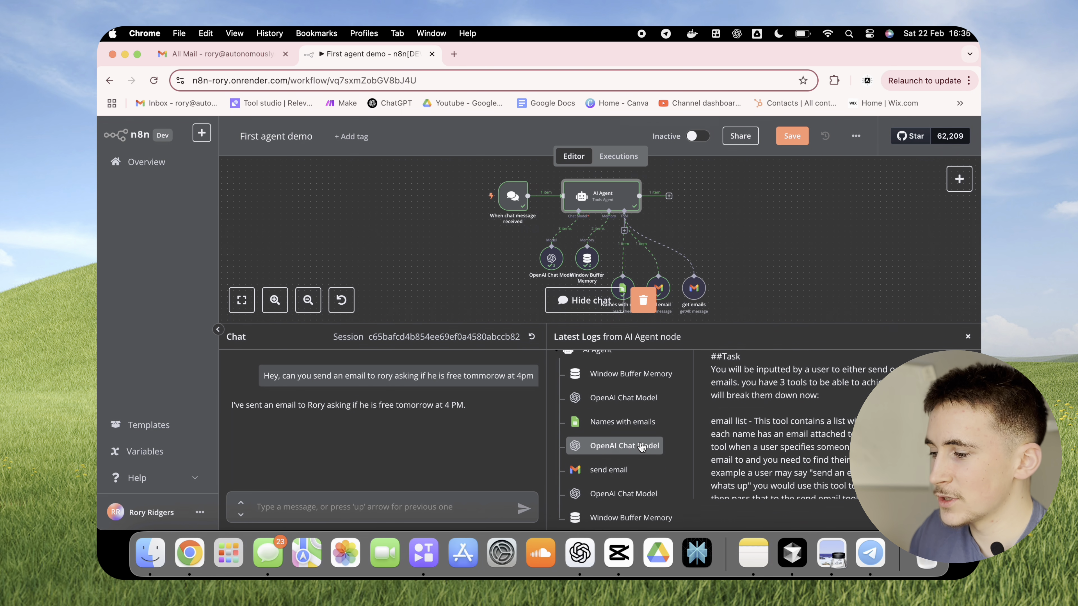
left_click(611, 469)
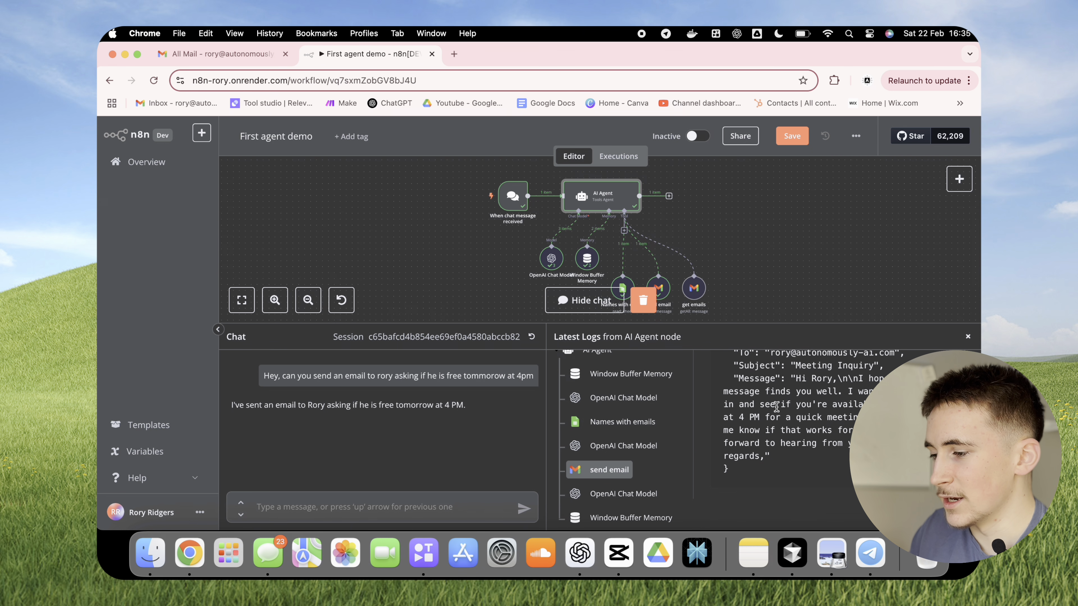
left_click(615, 502)
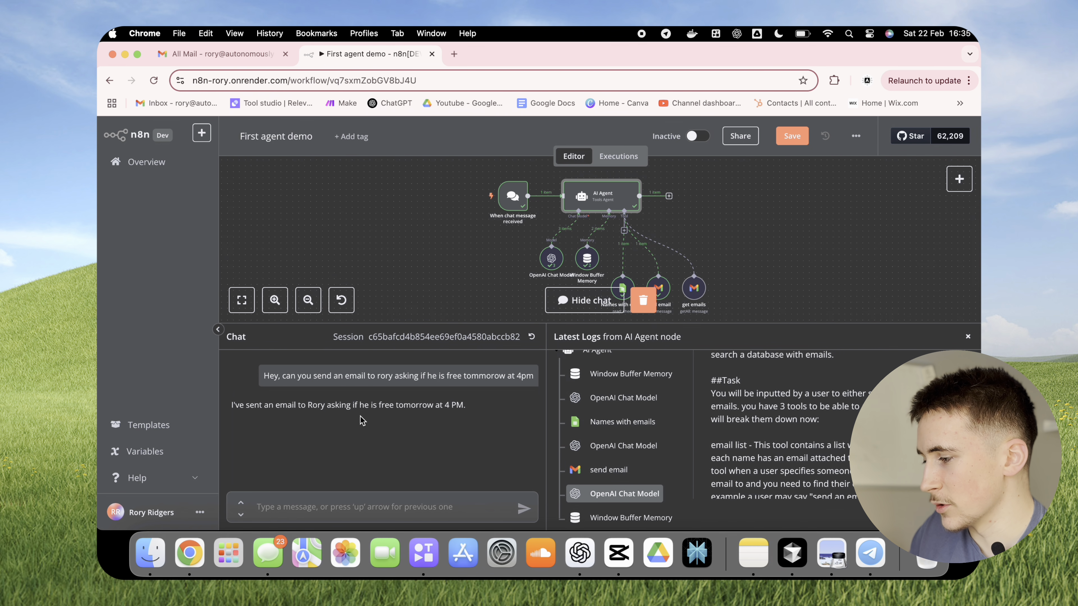
left_click(604, 516)
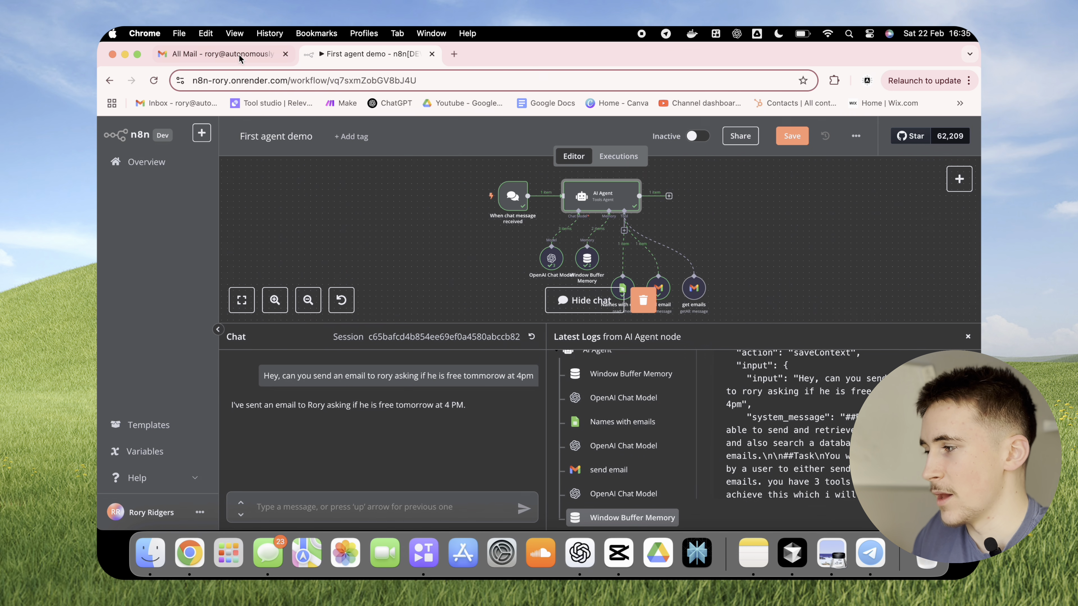
Step: Switch to Gmail to read the email sent by the agent, and return to the n8n workflow
left_click(217, 54)
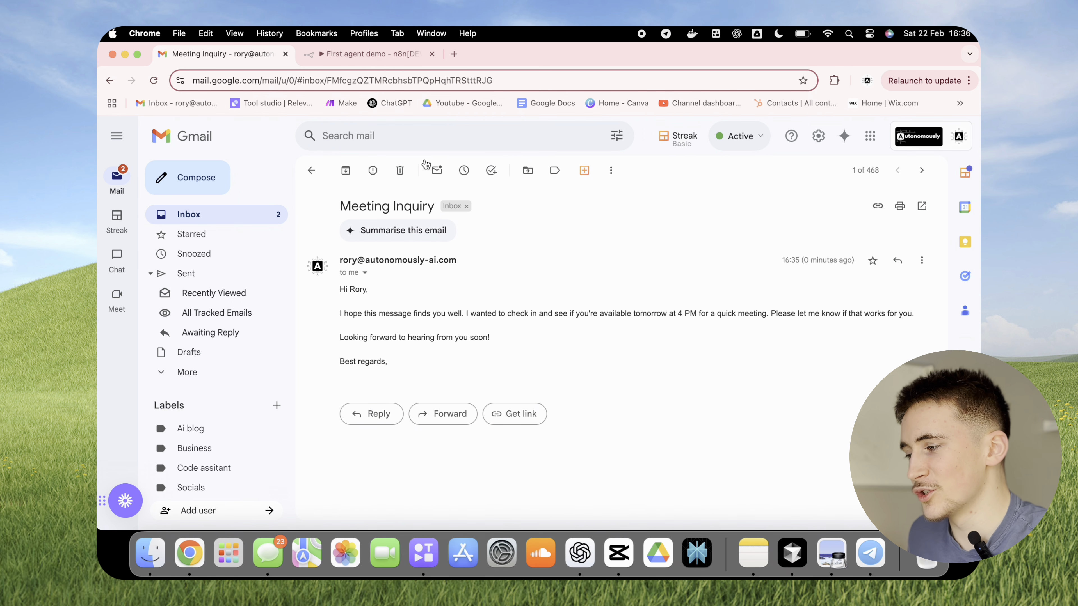
left_click(358, 53)
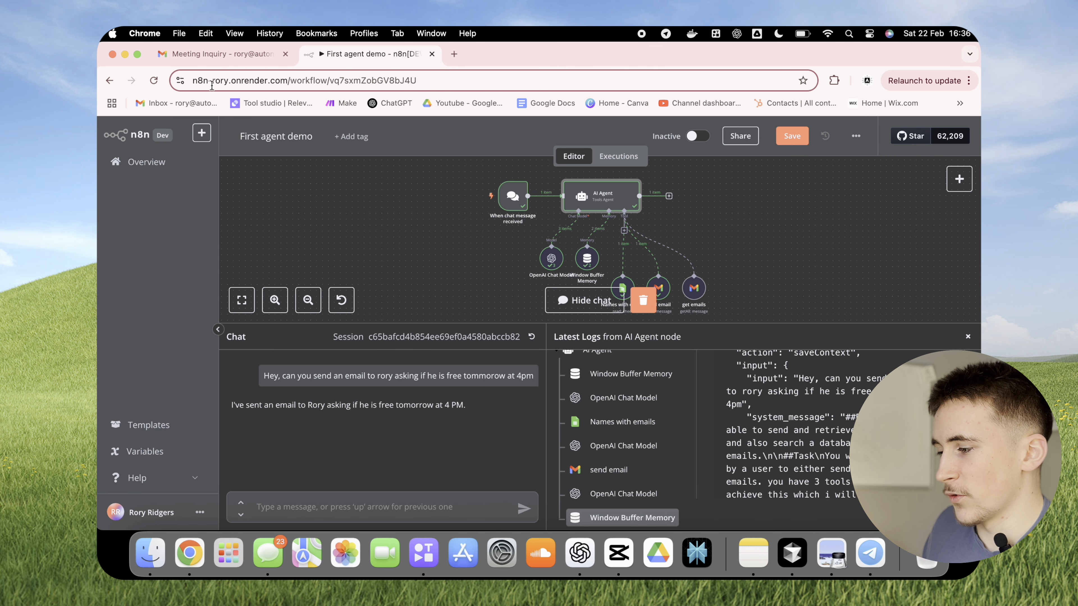
Step: Switch to Gmail to view the Meeting Inquiry email and look through the Typeform email about free months
left_click(218, 54)
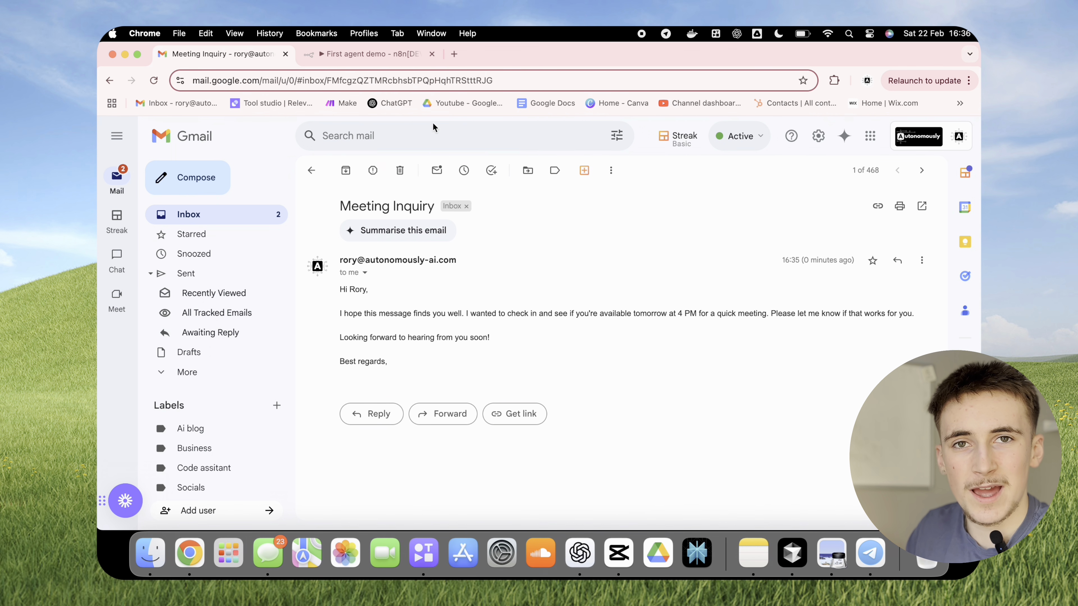
left_click(365, 56)
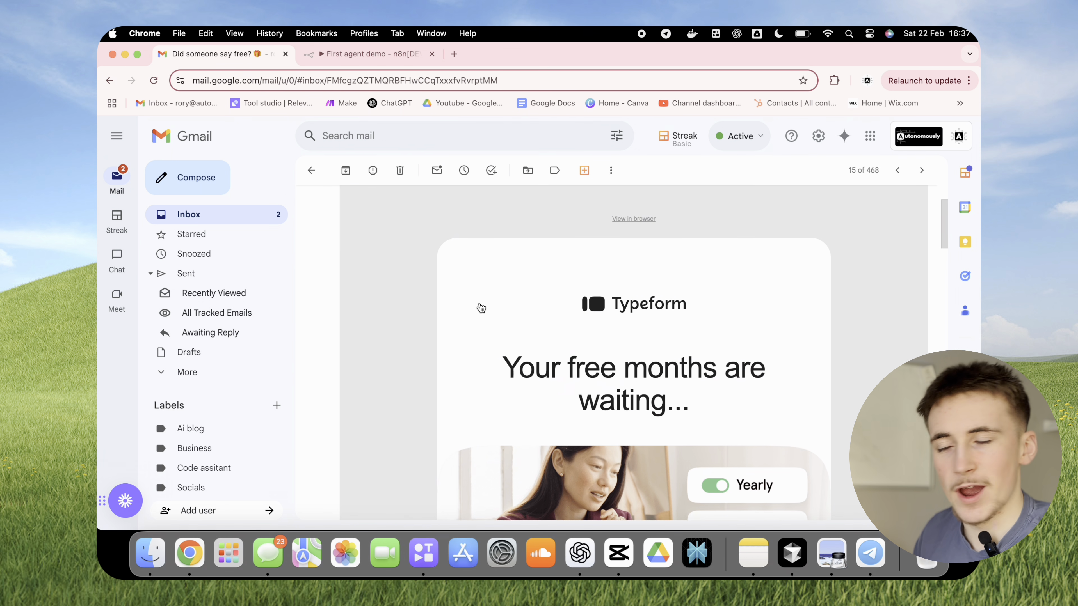
scroll(479, 304, "down", 3)
scroll(481, 307, "down", 2)
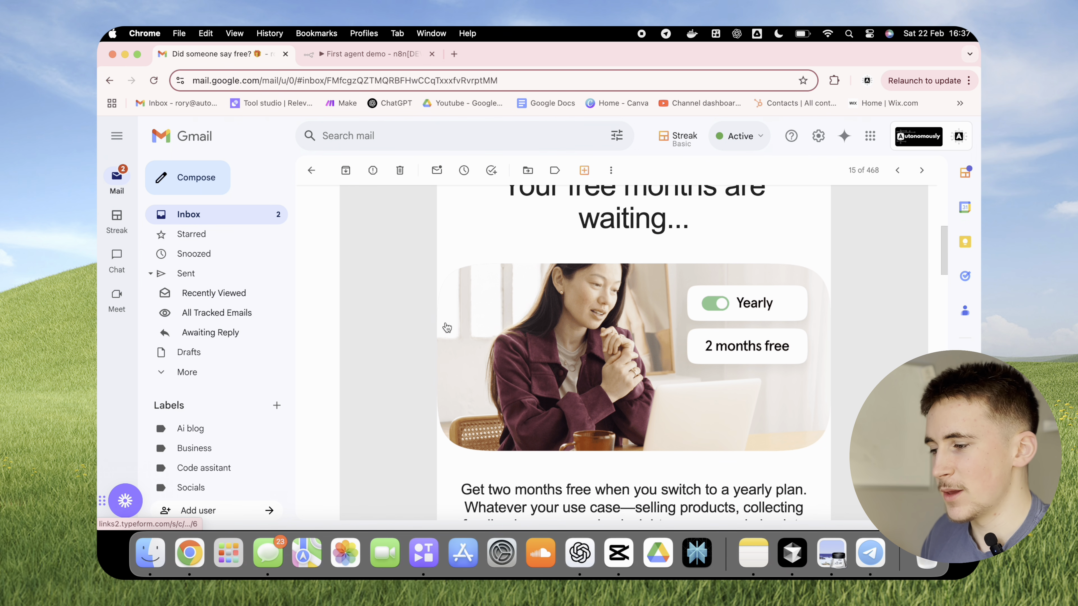
Step: Return to the n8n workflow and send the agent the chat message "has typeform emailed me recently"
left_click(365, 54)
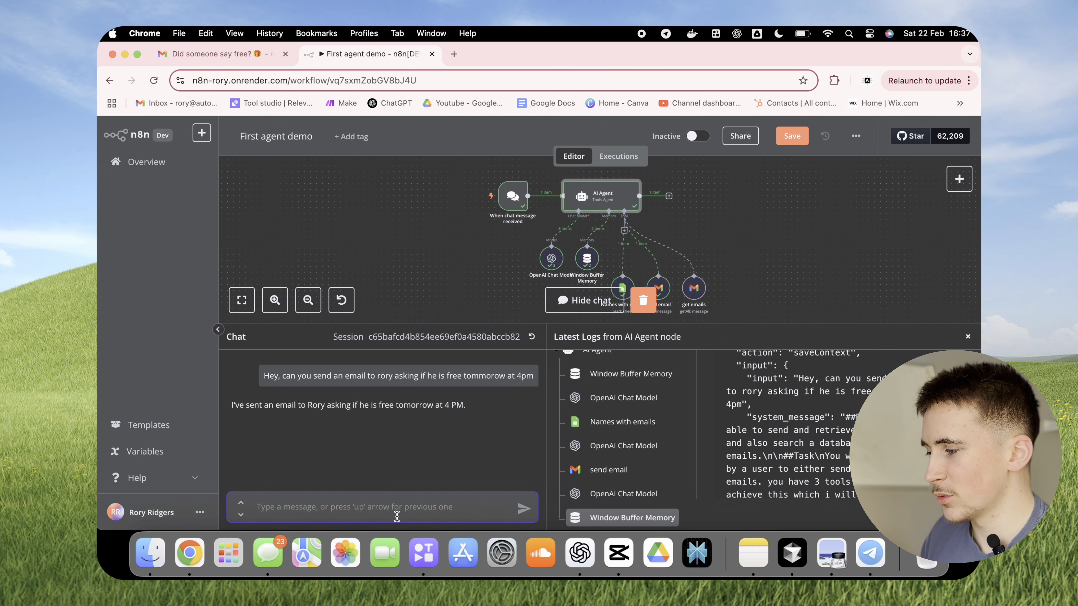
type("has ty")
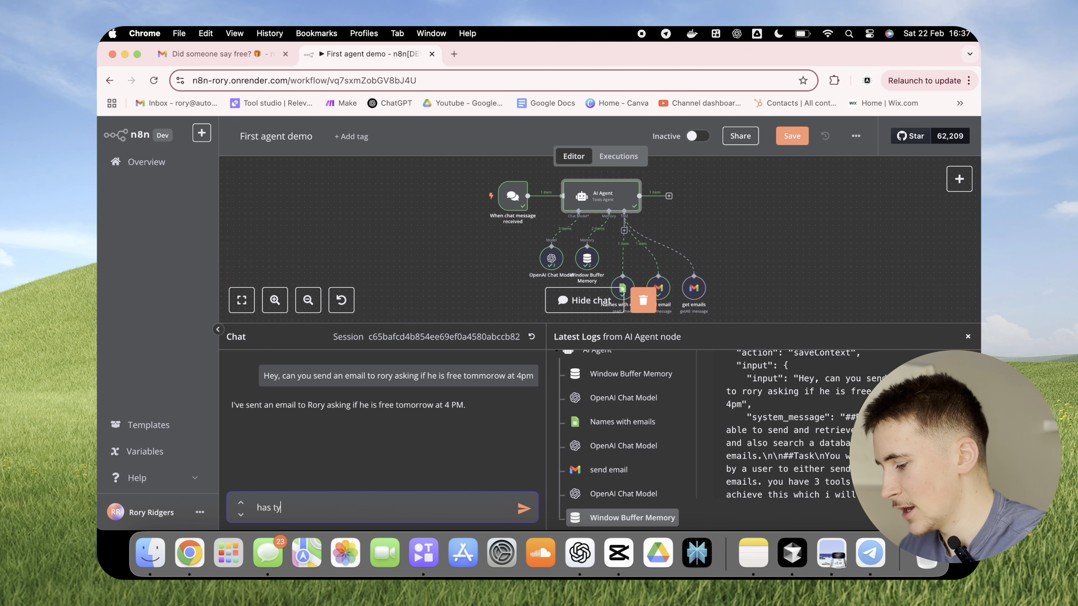
type("peform emailed me rec")
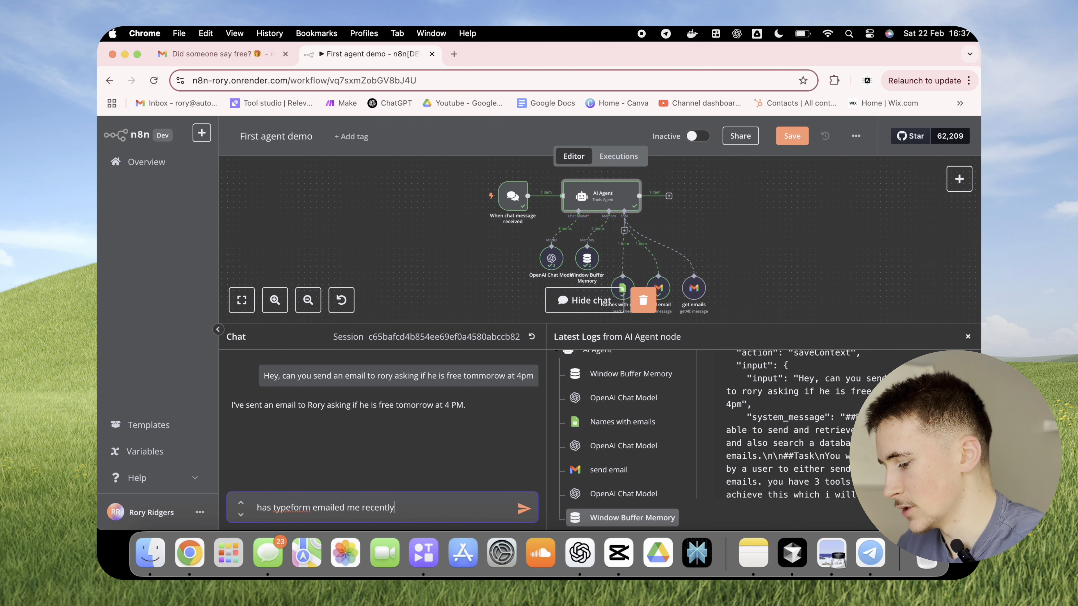
type("ently")
left_click(526, 513)
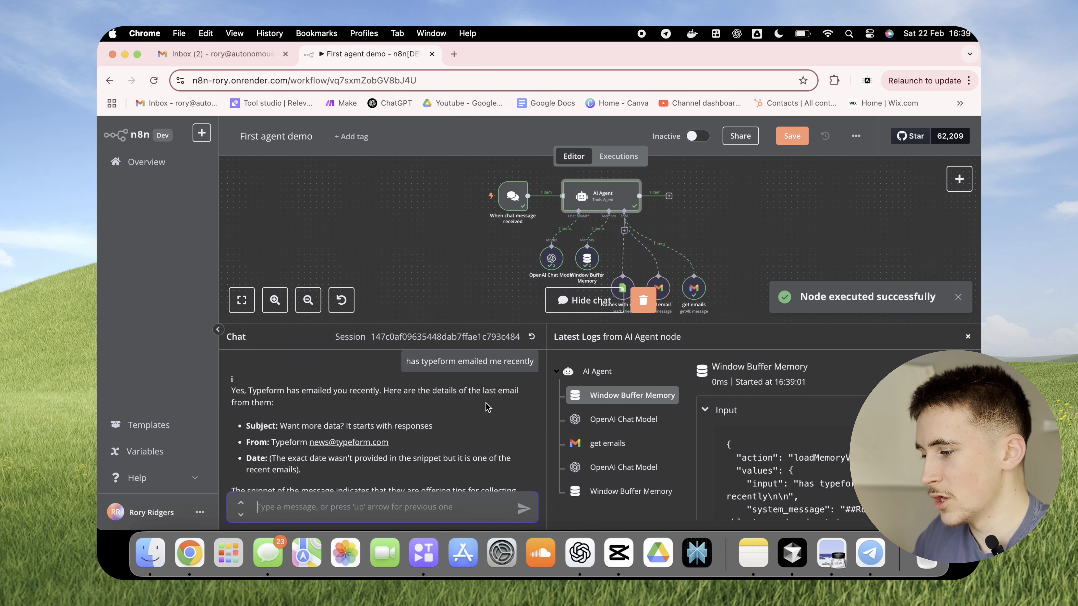
Step: Read the agent's chat reply about the recent Typeform email through to its end
scroll(424, 399, "down", 1)
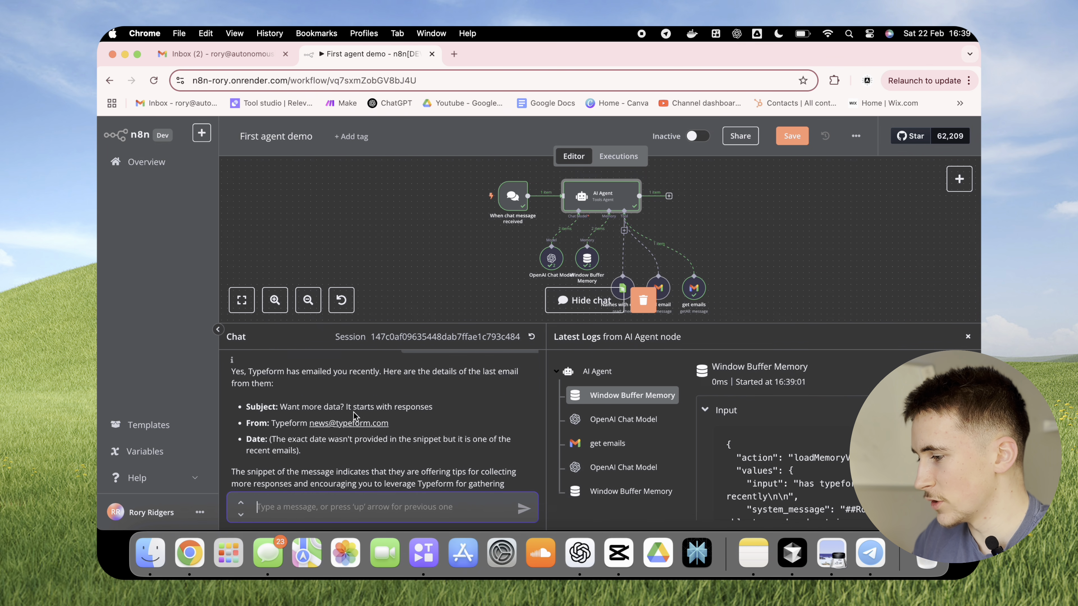
scroll(356, 414, "down", 2)
scroll(336, 410, "down", 1)
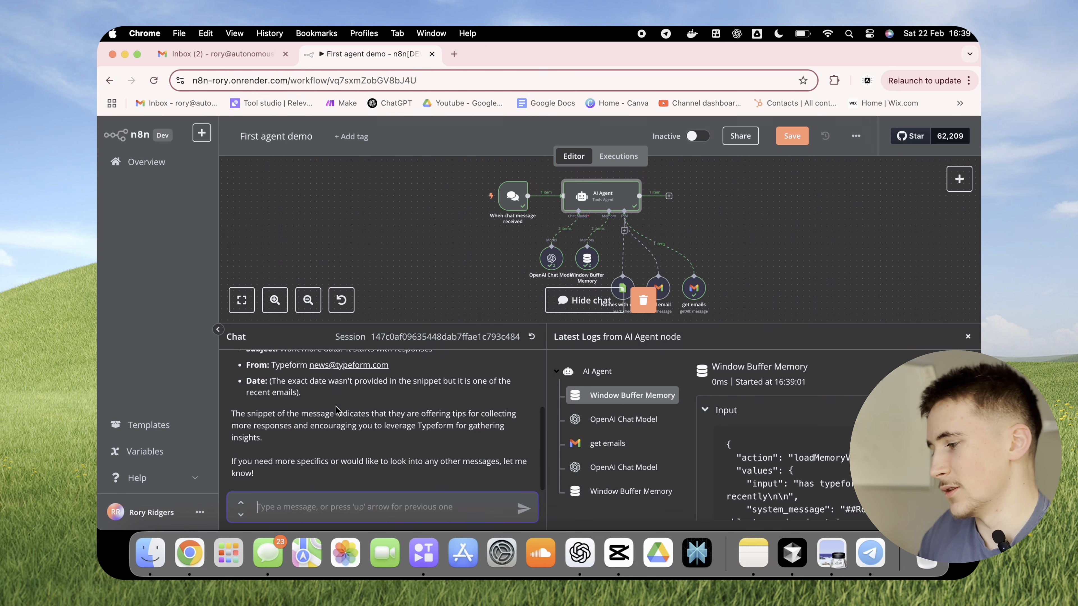